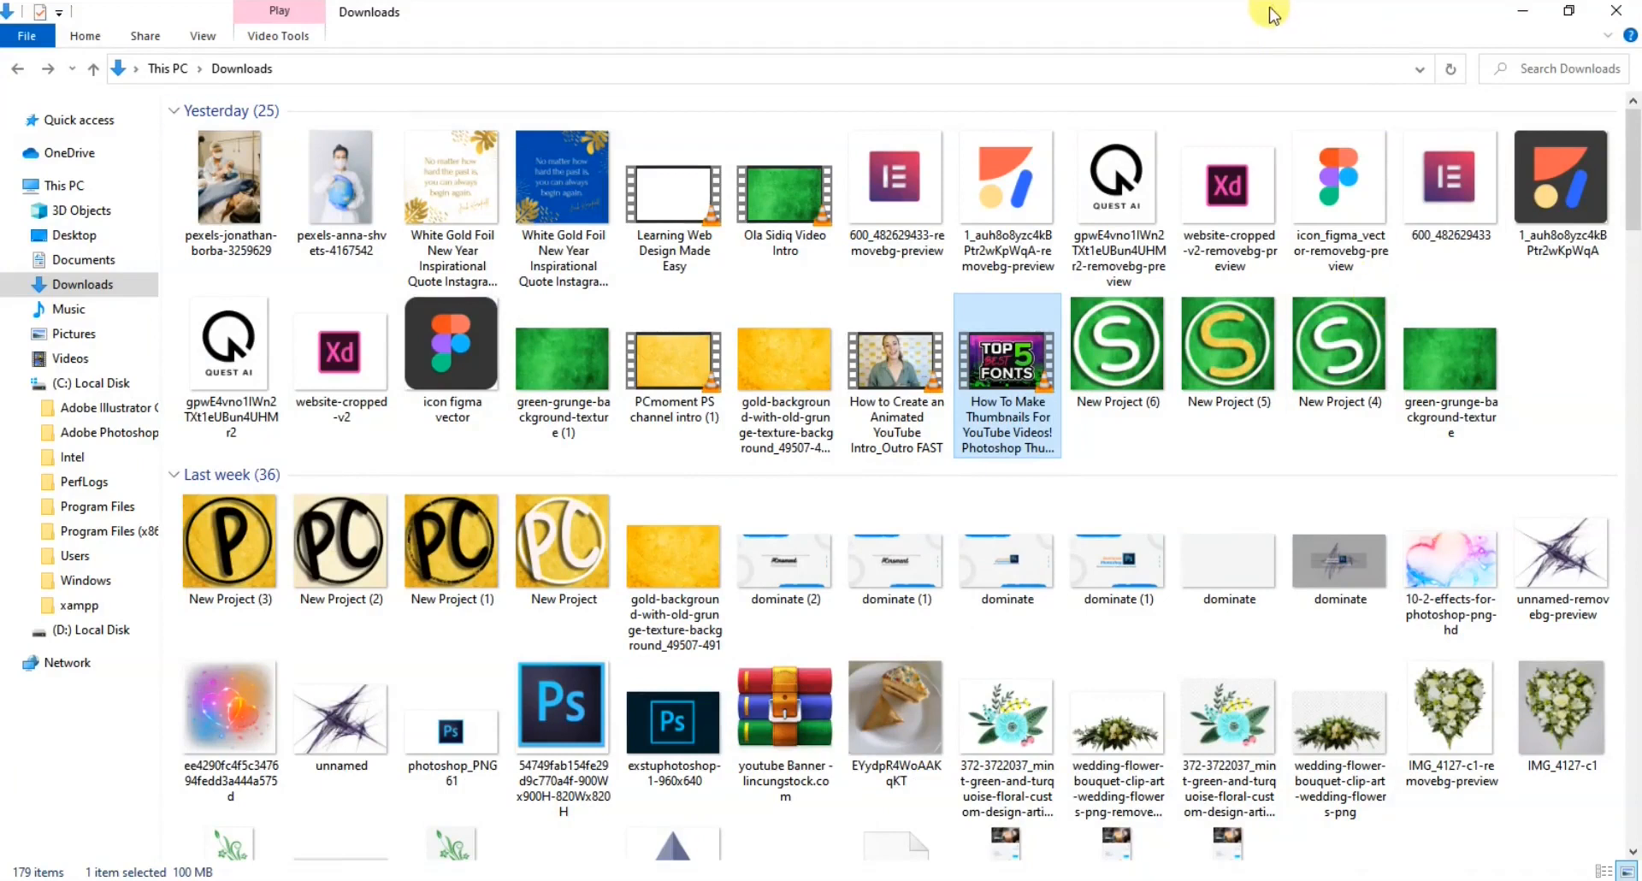
Step: Place the photo pexels-andrea-piacquadio-5046280 (1) from the Downloads folder into the blank Untitled-3 document
{"action": "scroll", "coordinate": [1366, 496], "scroll_direction": "down", "scroll_amount": 5}
{"action": "scroll", "coordinate": [1366, 496], "scroll_direction": "down", "scroll_amount": 7}
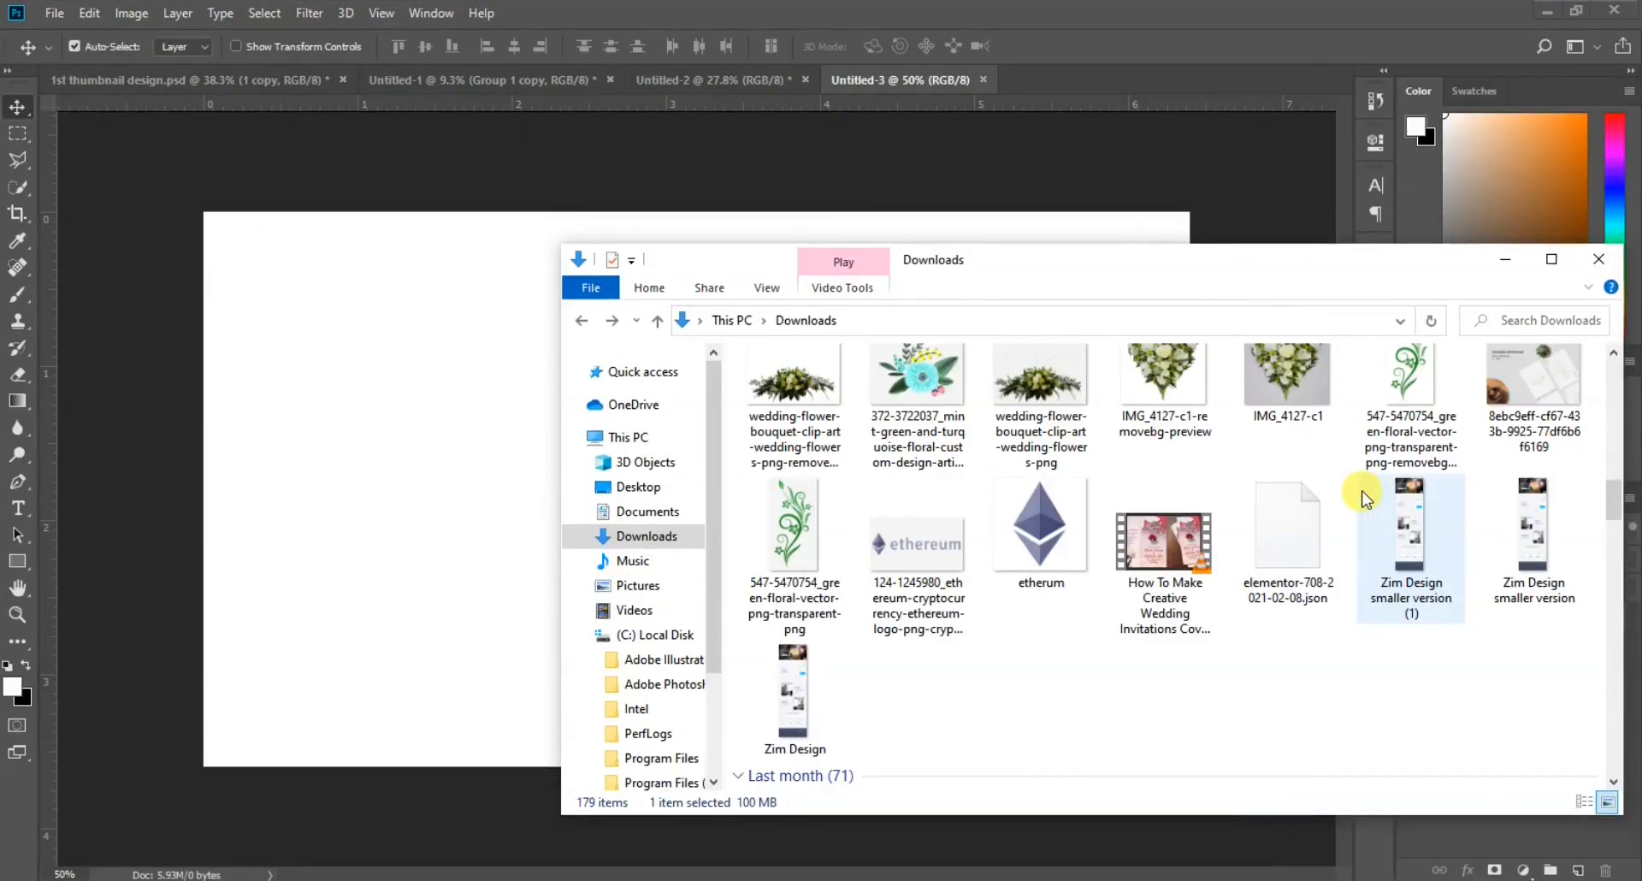
{"action": "scroll", "coordinate": [1366, 495], "scroll_direction": "down", "scroll_amount": 5}
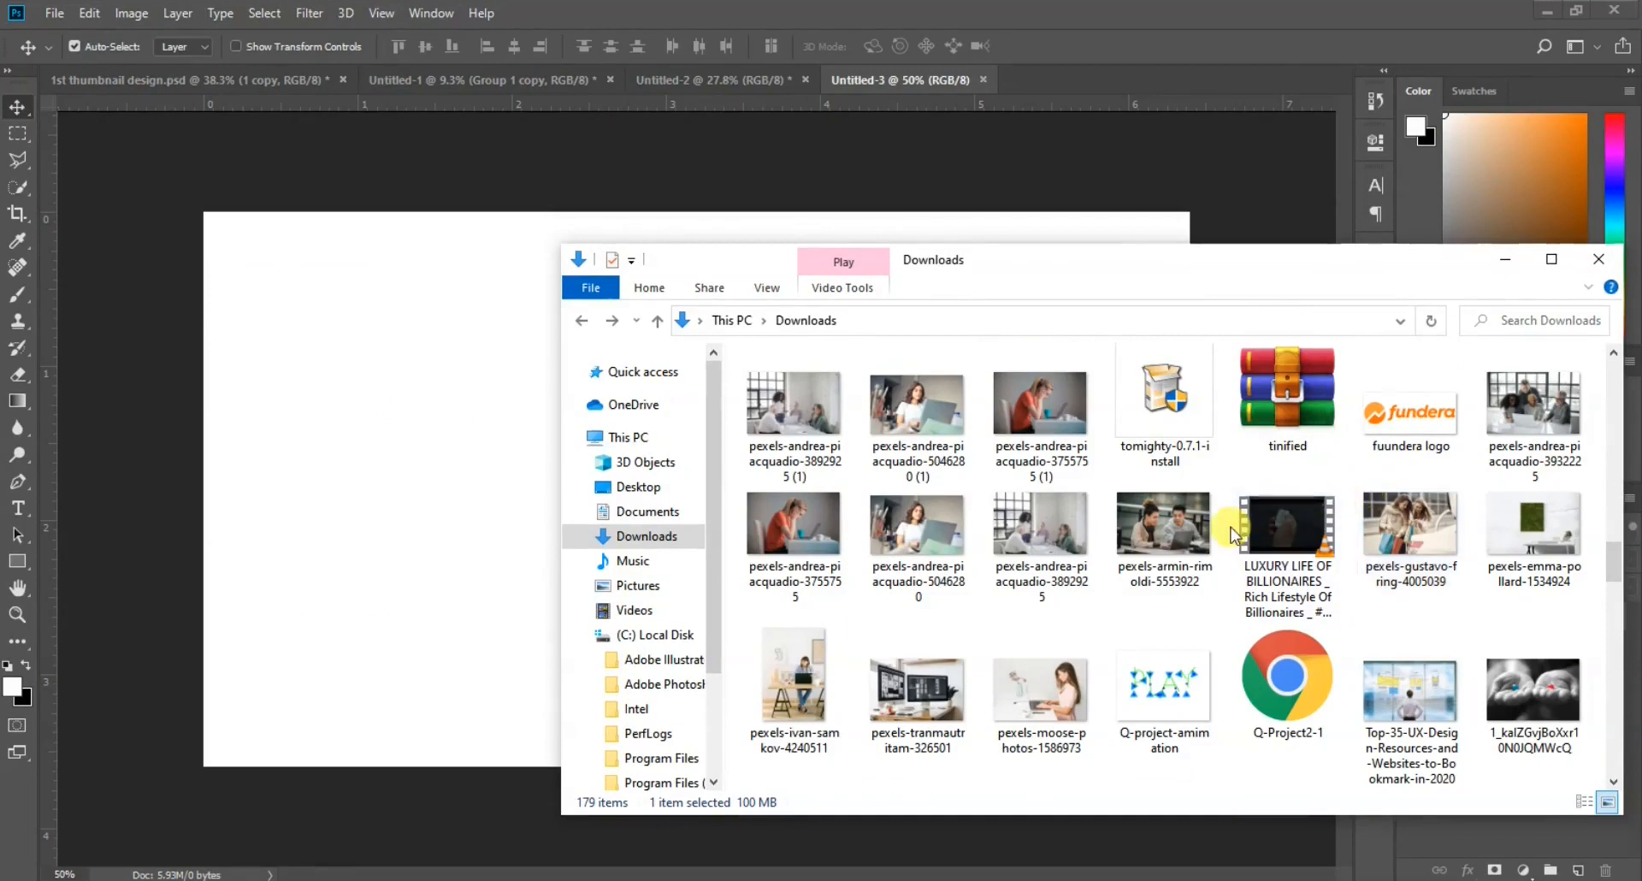
{"action": "left_click_drag", "start_coordinate": [900, 400], "coordinate": [424, 435]}
Step: Align the placed photo with the canvas's left edge and scale it proportionally to about 8.03% to cover the whole canvas
{"action": "left_click_drag", "start_coordinate": [395, 350], "coordinate": [598, 395]}
{"action": "left_click_drag", "start_coordinate": [1075, 492], "coordinate": [1180, 489]}
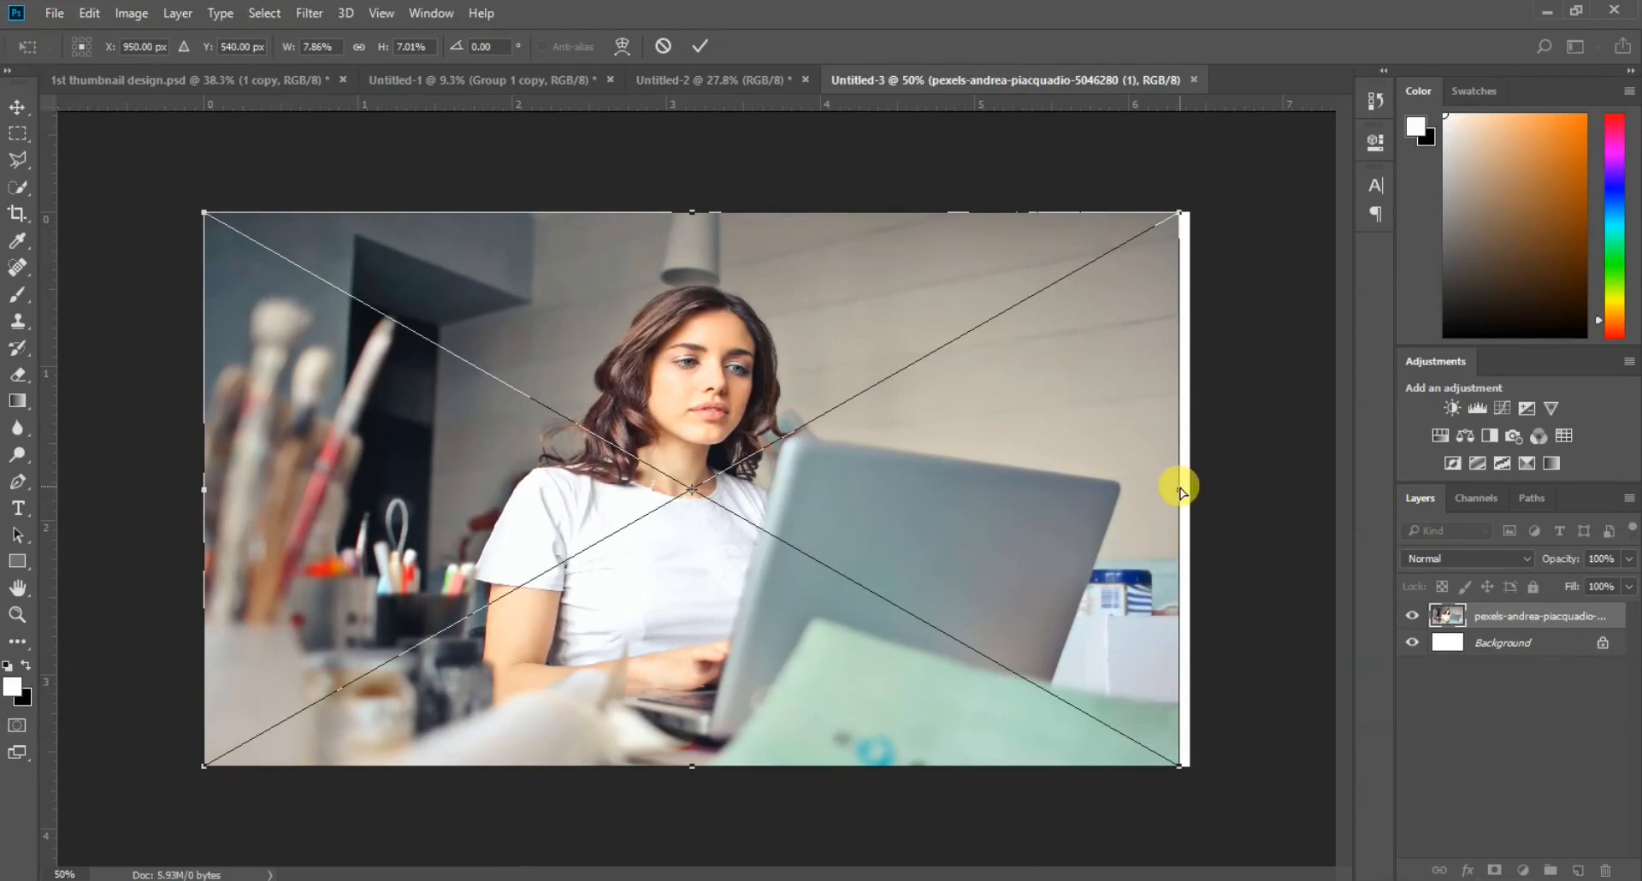
{"action": "key", "text": "ctrl+z"}
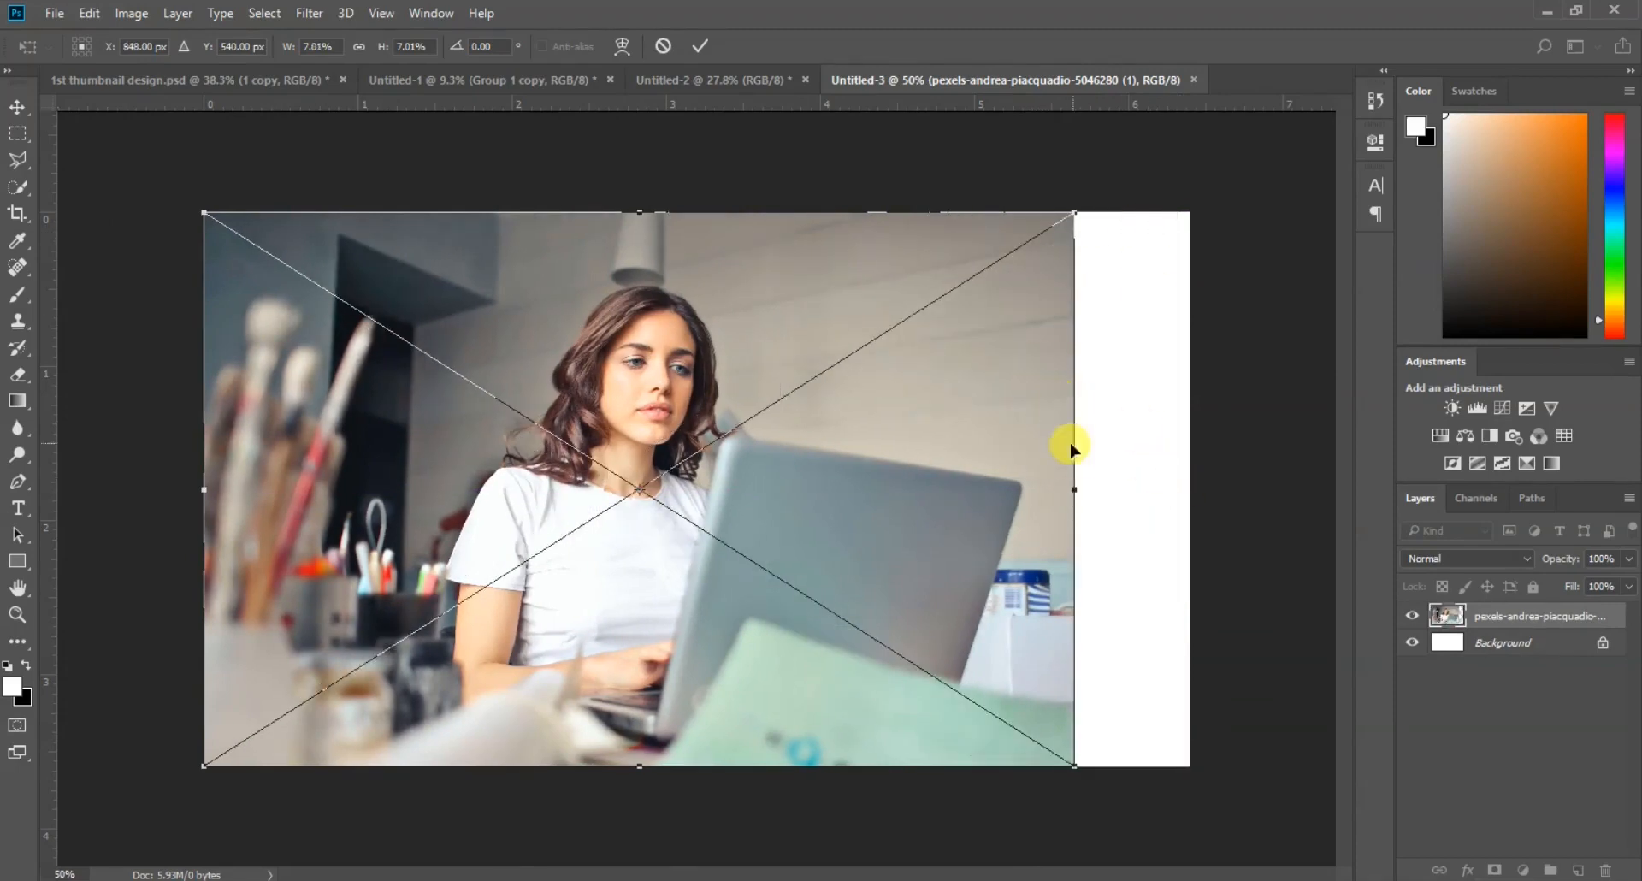
{"action": "left_click_drag", "start_coordinate": [1073, 211], "coordinate": [1201, 125]}
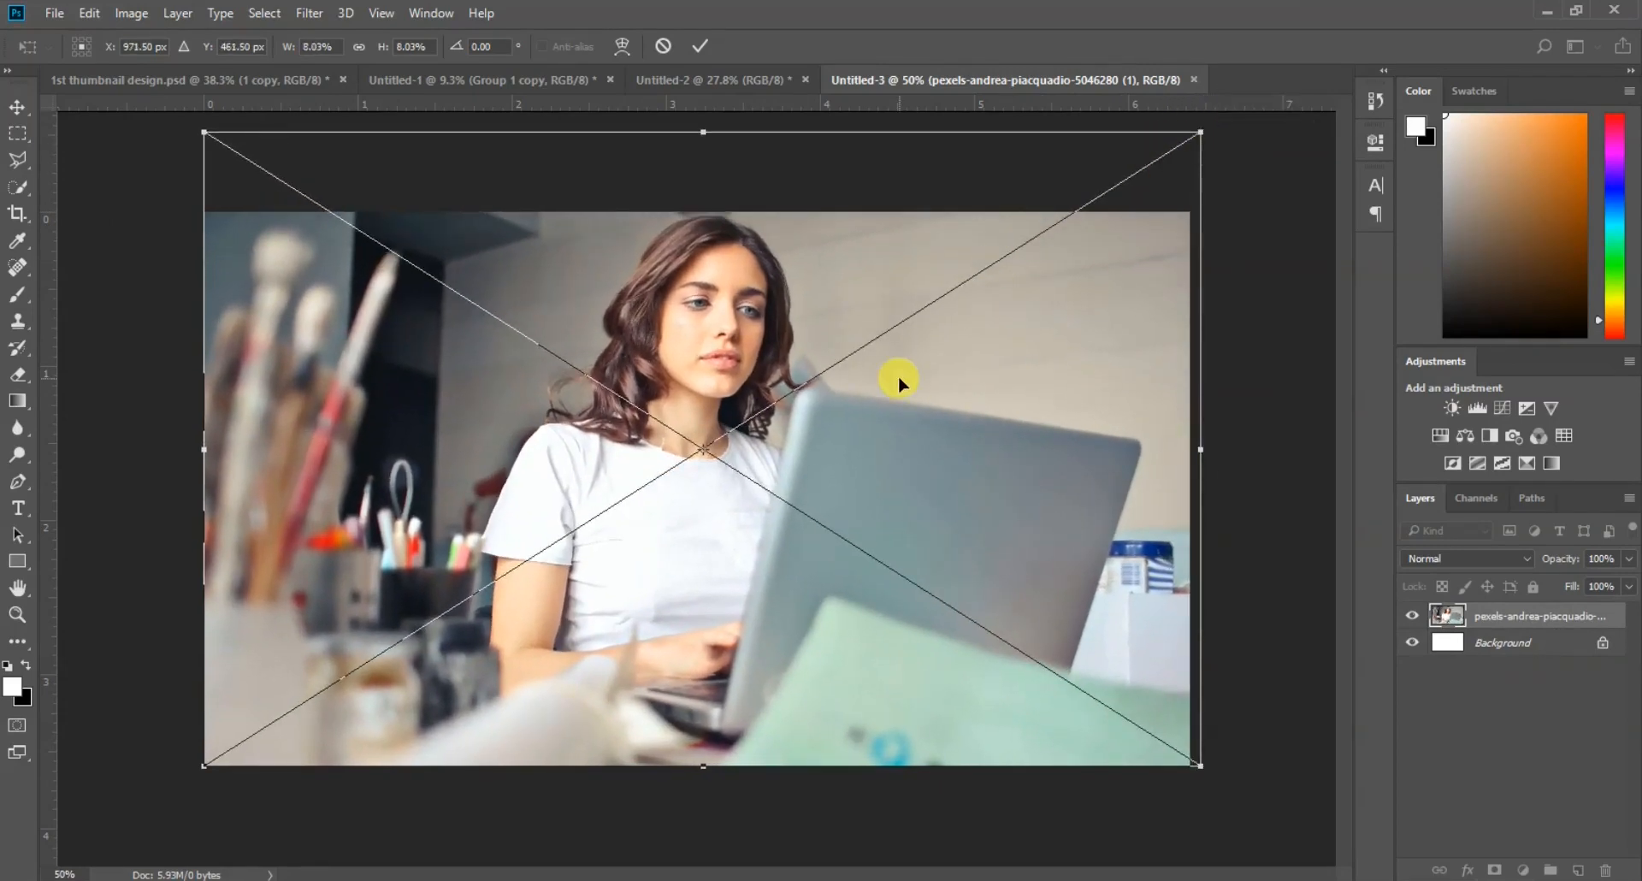
Step: Nudge the photo 16 px down and 8 px left and commit its placement
{"action": "key", "text": "Down"}
{"action": "key", "text": "Down"}
{"action": "key", "text": "Down"}
{"action": "key", "text": "Down"}
{"action": "key", "text": "Down"}
{"action": "key", "text": "Down"}
{"action": "key", "text": "Down"}
{"action": "key", "text": "Down"}
{"action": "key", "text": "Down"}
{"action": "key", "text": "Down"}
{"action": "key", "text": "Down"}
{"action": "key", "text": "Down"}
{"action": "key", "text": "Down"}
{"action": "key", "text": "Down"}
{"action": "key", "text": "Down"}
{"action": "key", "text": "Down"}
{"action": "key", "text": "Left"}
{"action": "key", "text": "Left"}
{"action": "key", "text": "Left"}
{"action": "key", "text": "Left"}
{"action": "key", "text": "Left"}
{"action": "key", "text": "Left"}
{"action": "key", "text": "Left"}
{"action": "key", "text": "Left"}
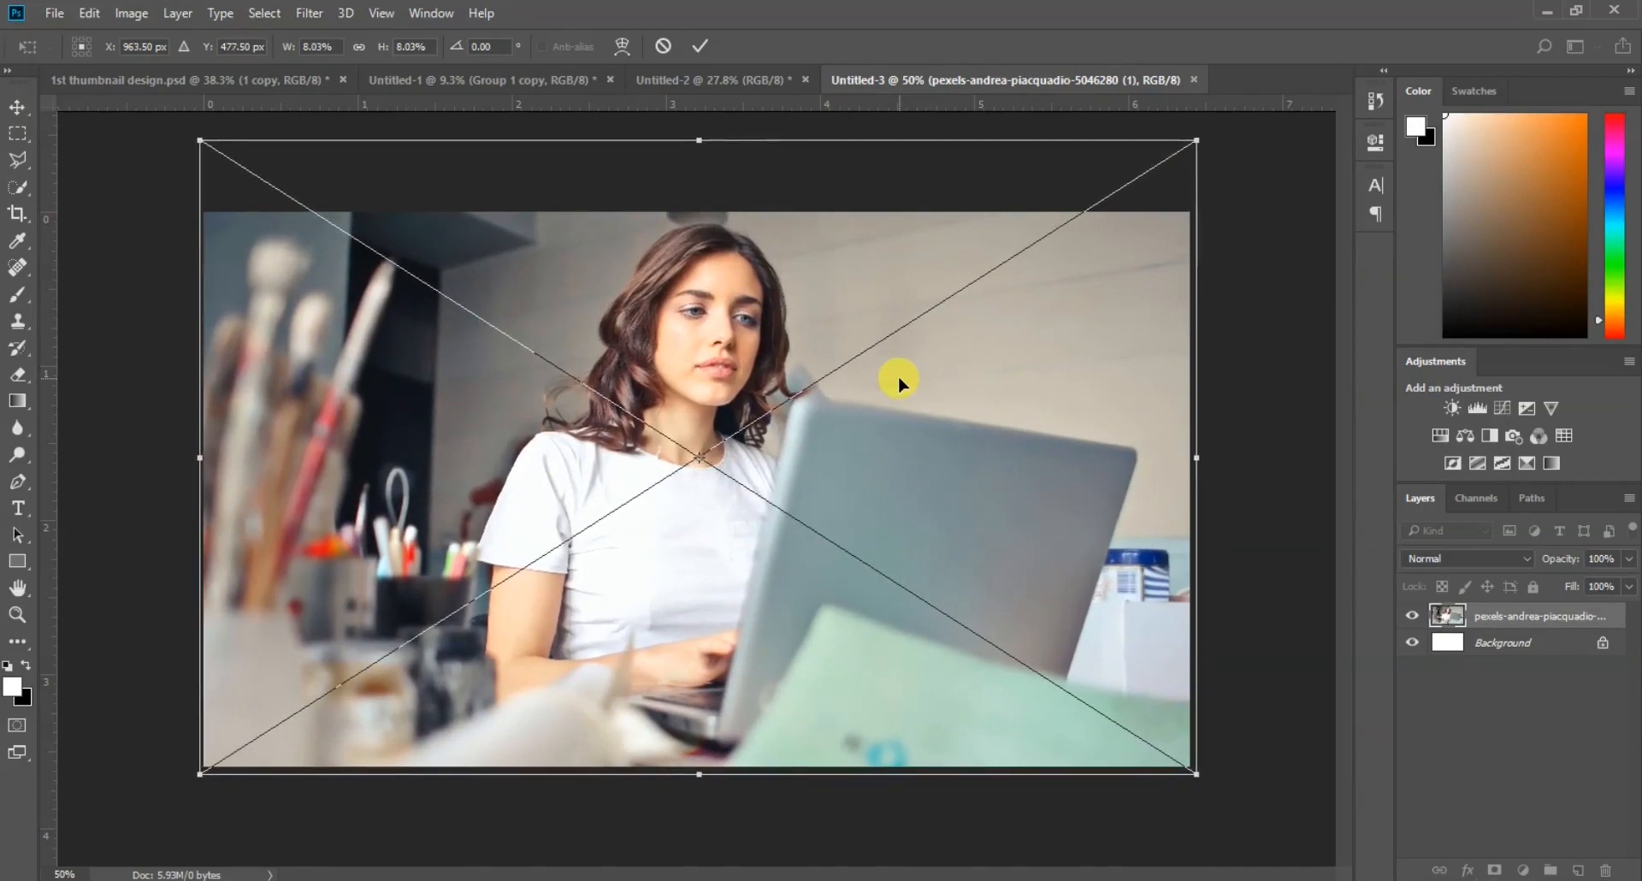
{"action": "key", "text": "Return"}
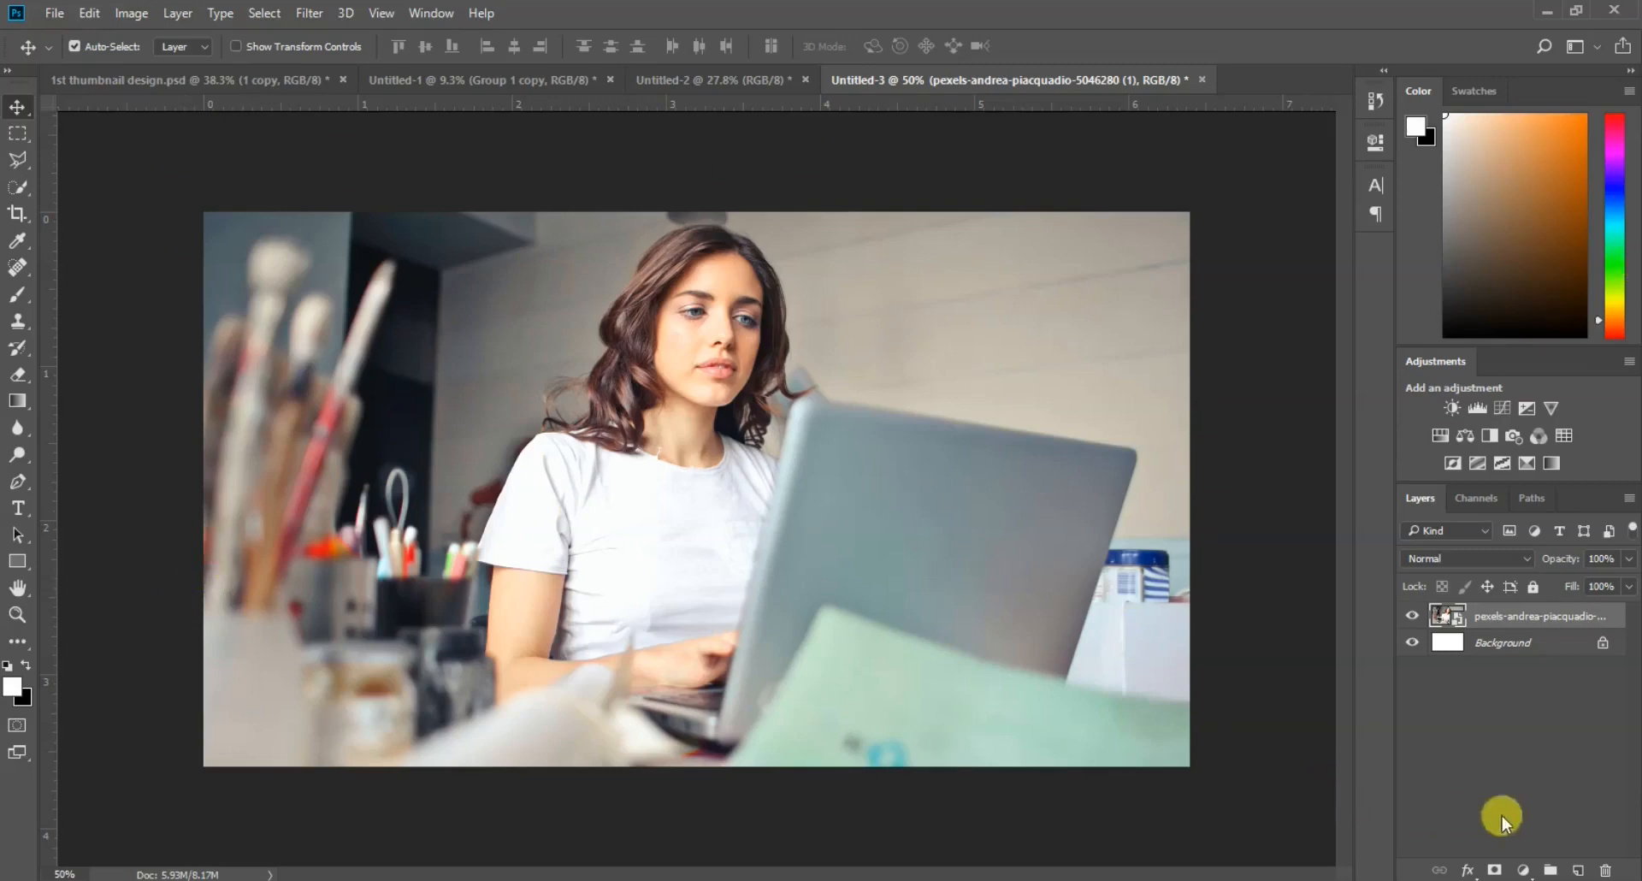
{"action": "left_click", "coordinate": [1577, 869]}
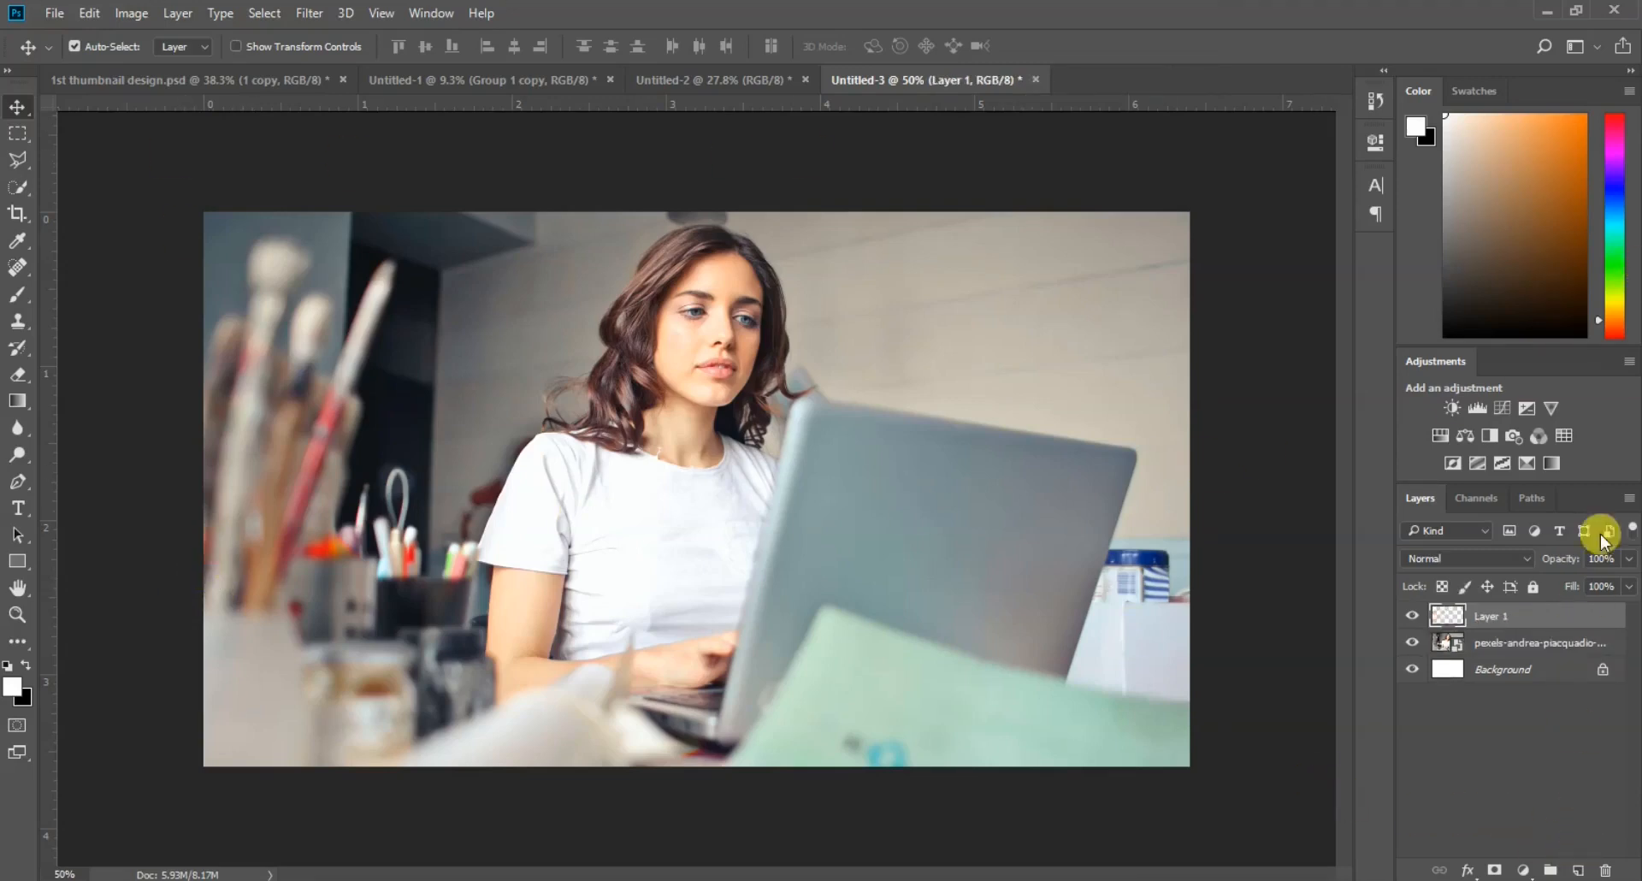
{"action": "left_click_drag", "start_coordinate": [1557, 614], "coordinate": [1605, 870]}
{"action": "left_click", "coordinate": [1522, 870]}
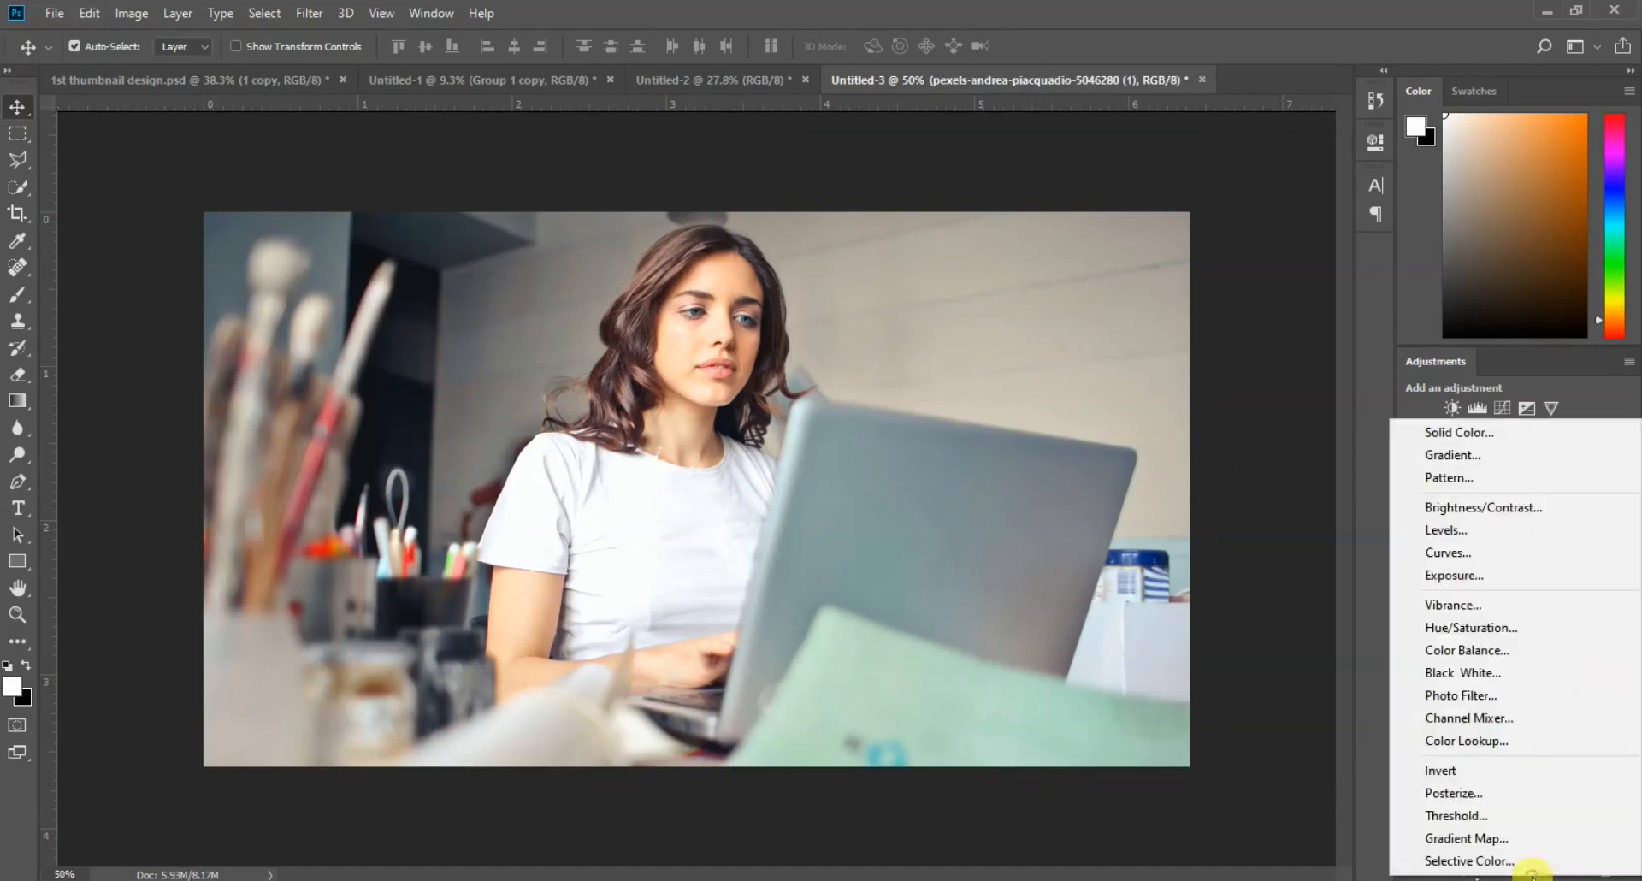
{"action": "left_click", "coordinate": [1511, 833]}
{"action": "left_click", "coordinate": [1086, 205]}
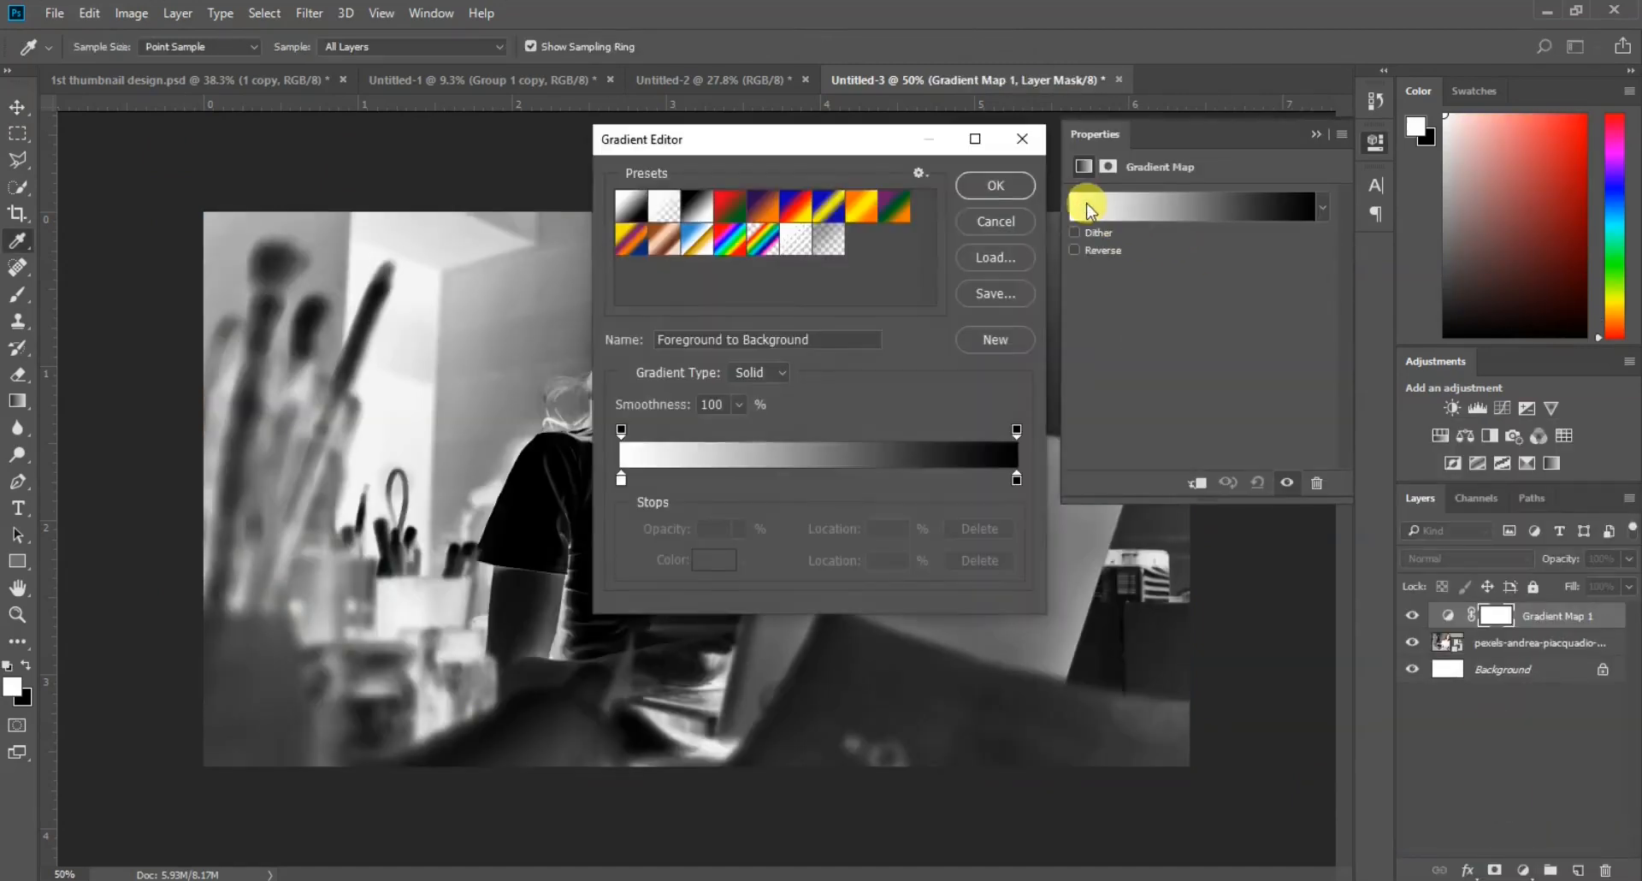
{"action": "left_click", "coordinate": [1021, 139]}
{"action": "left_click_drag", "start_coordinate": [1513, 617], "coordinate": [1606, 870]}
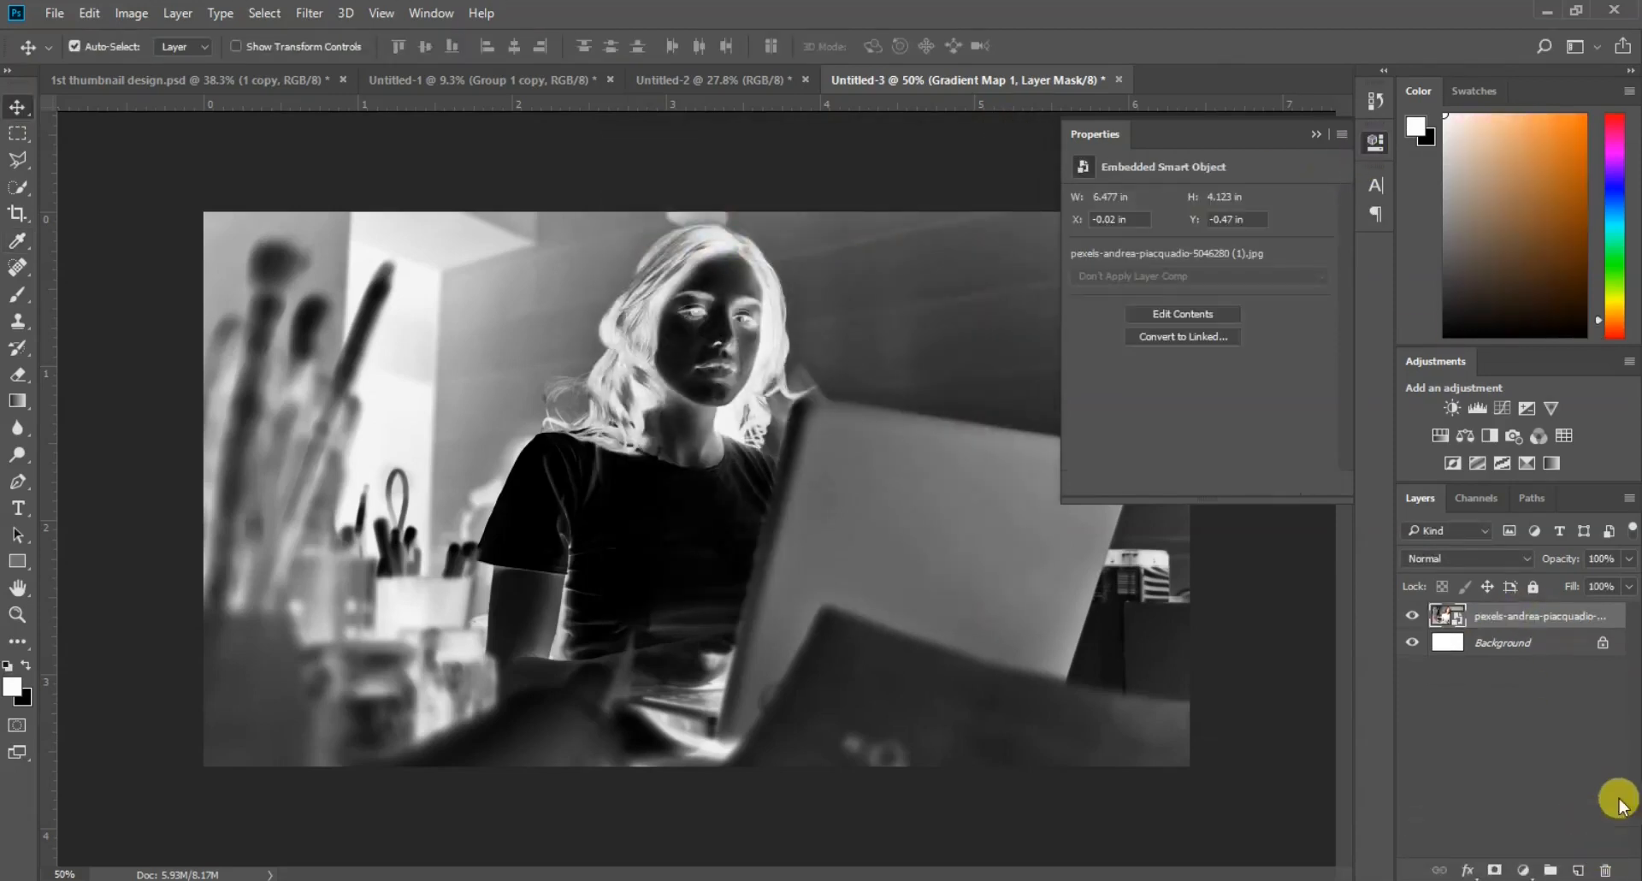
{"action": "left_click", "coordinate": [1328, 140]}
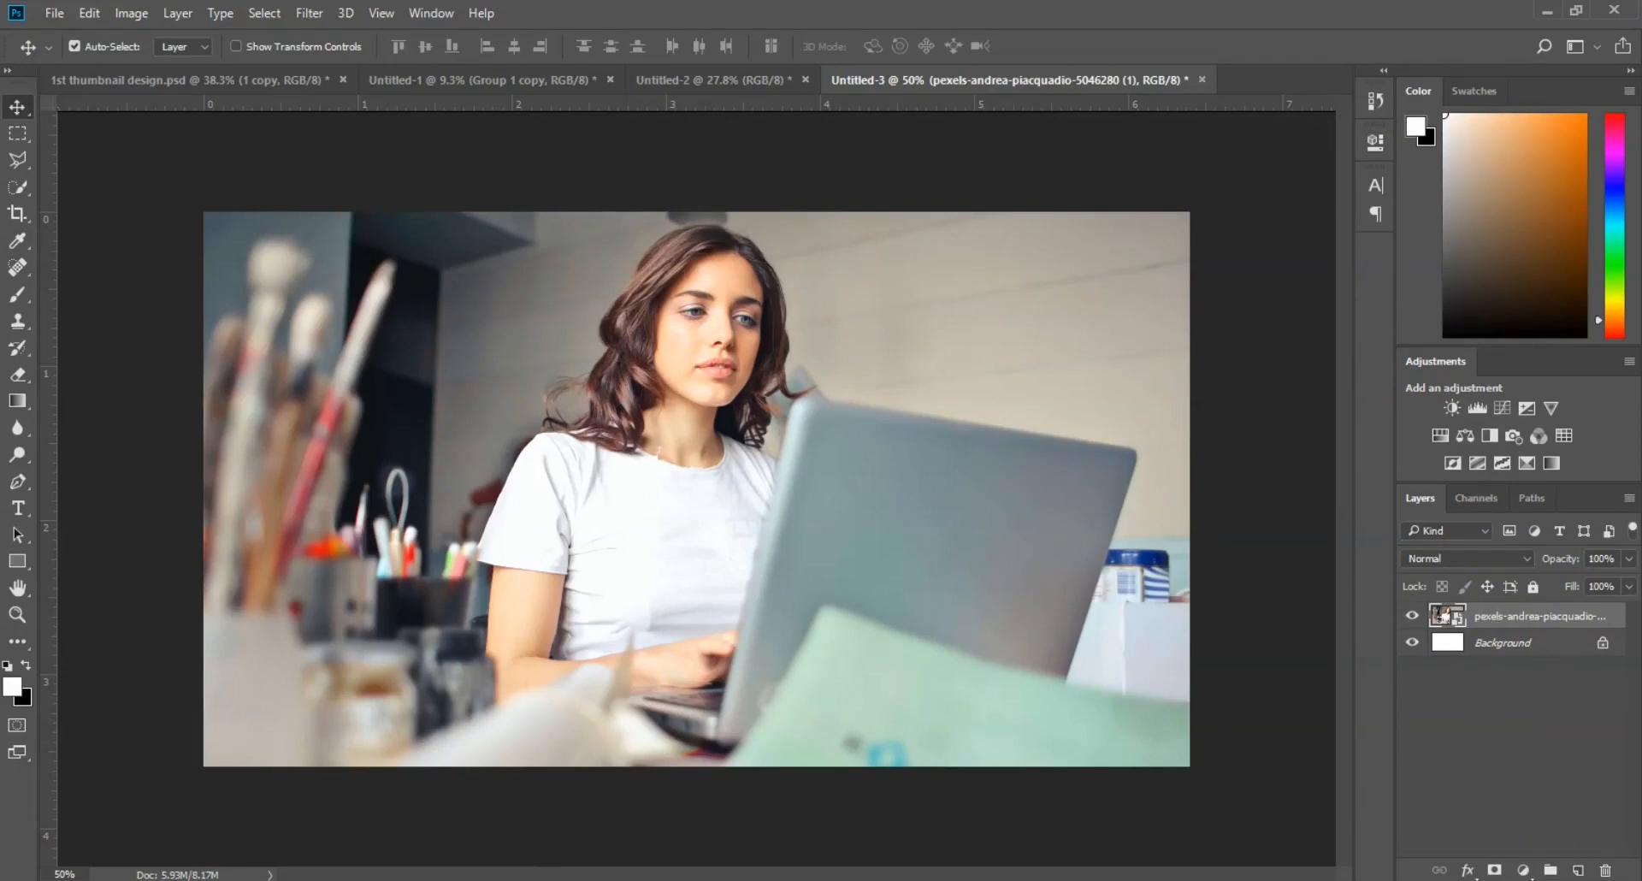
Step: Create a new layer above the photo and paint soft black shading along its lower and side edges with an 800 px brush
{"action": "left_click", "coordinate": [1578, 870]}
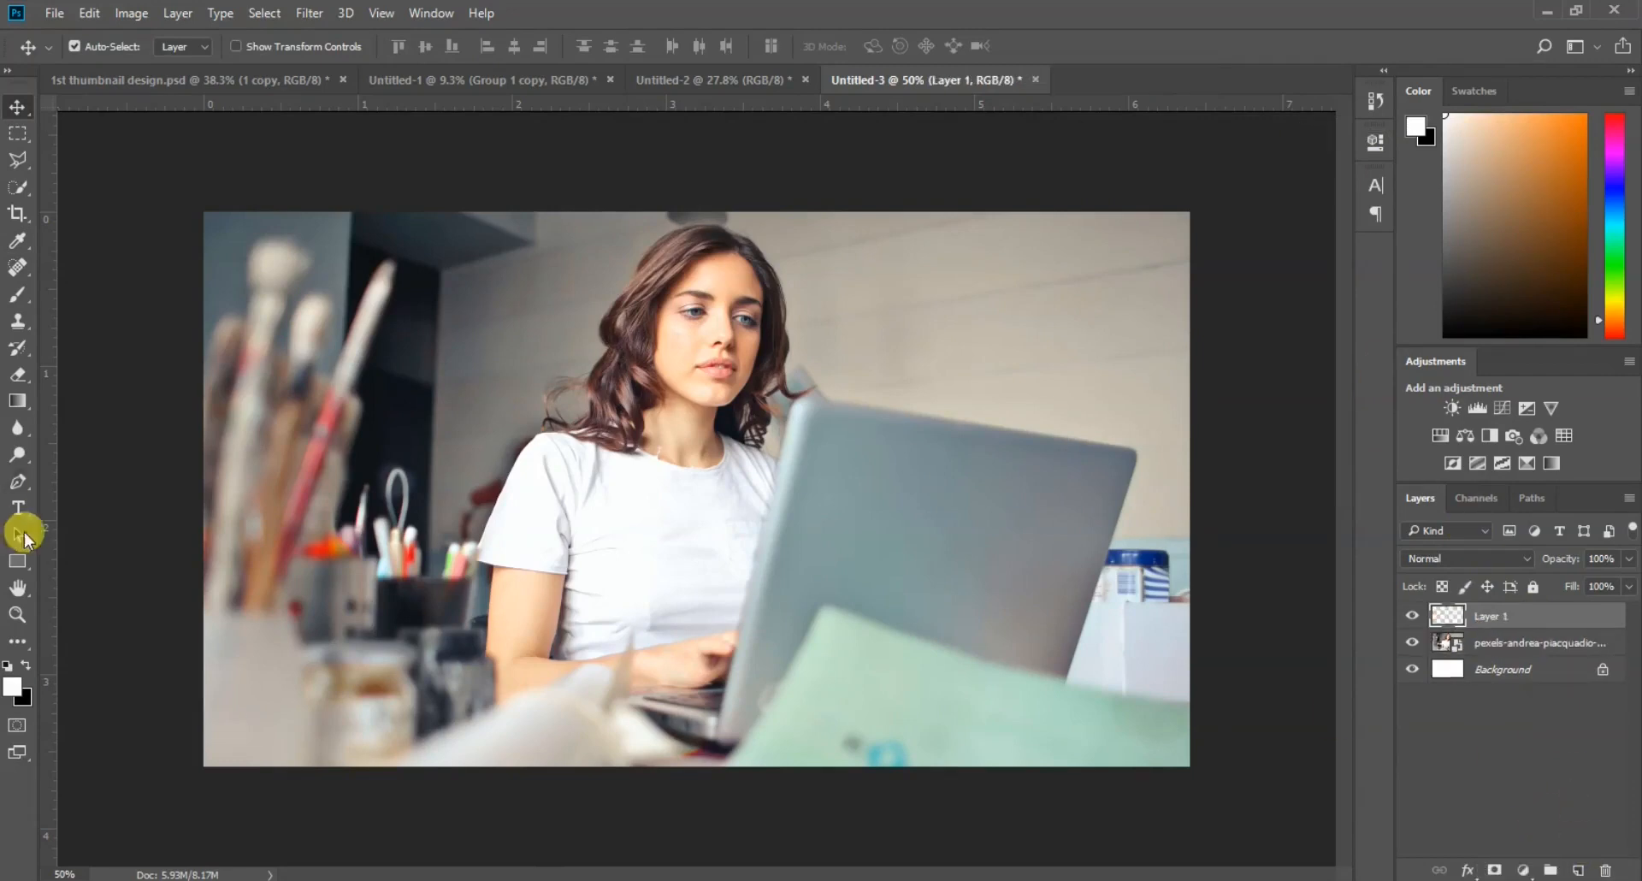
{"action": "left_click", "coordinate": [17, 291]}
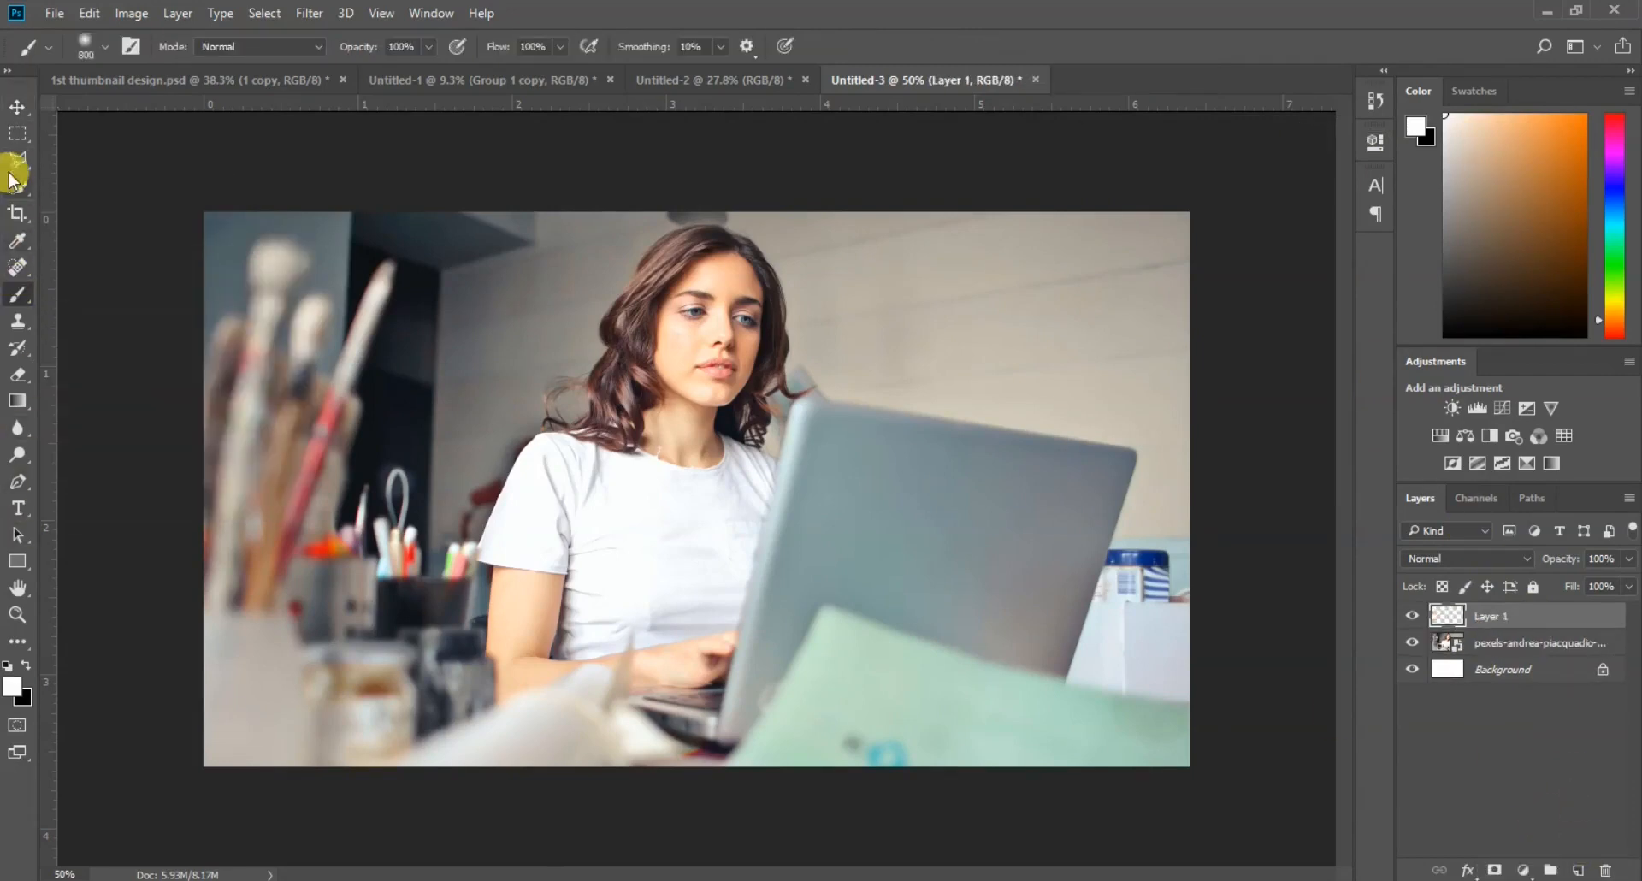
{"action": "left_click", "coordinate": [26, 663]}
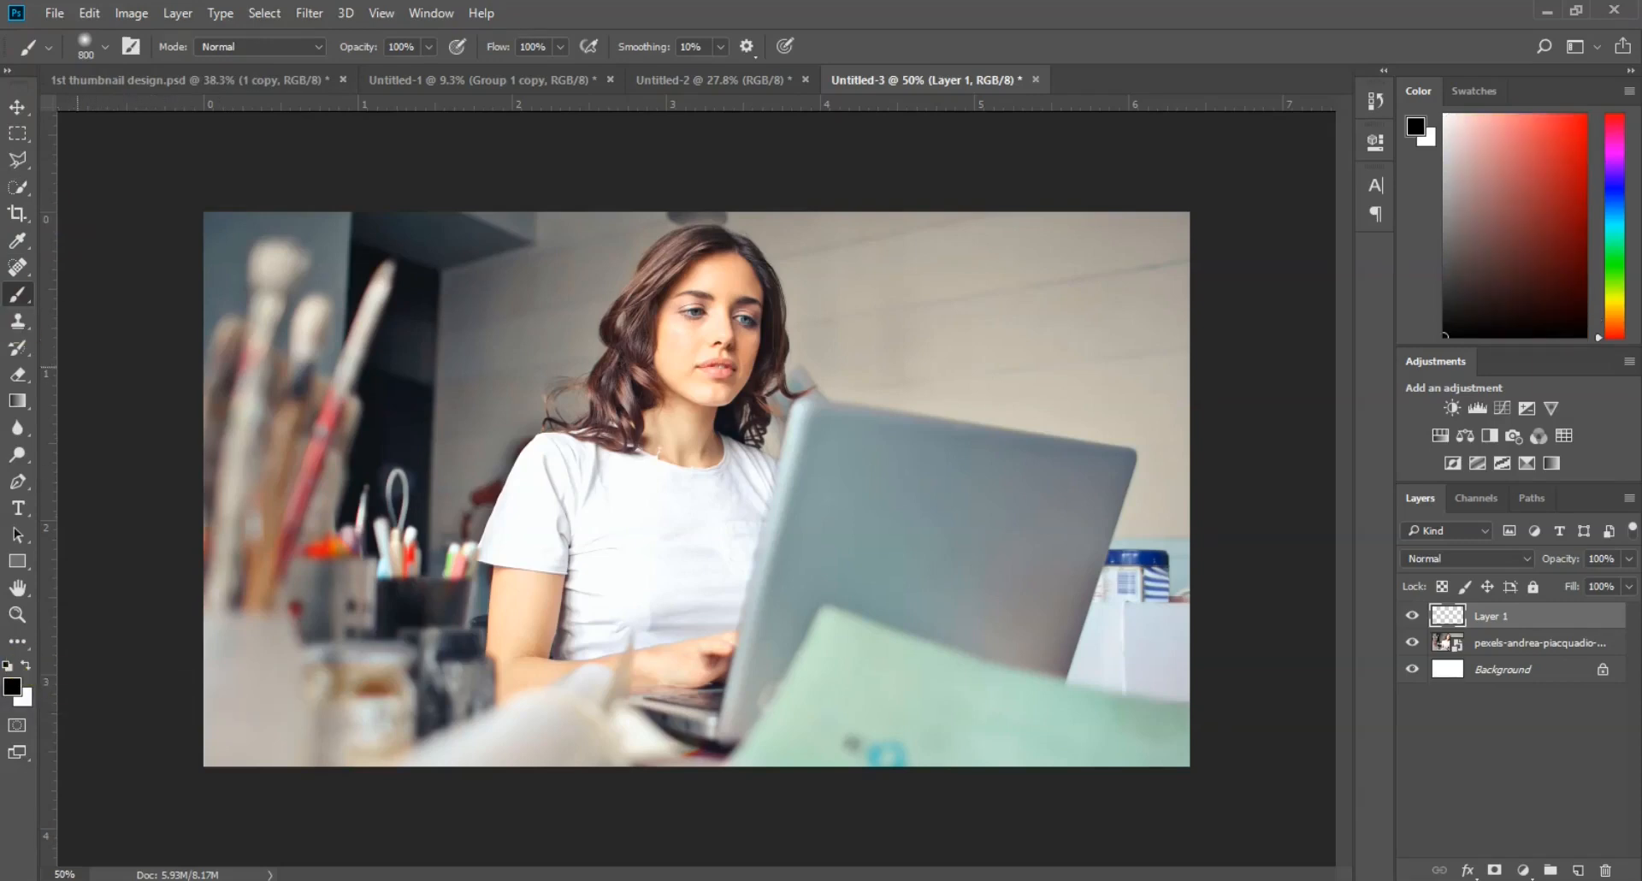
{"action": "mouse_move", "coordinate": [56, 402]}
{"action": "left_mouse_down"}
{"action": "mouse_move", "coordinate": [82, 611]}
{"action": "mouse_move", "coordinate": [204, 709]}
{"action": "mouse_move", "coordinate": [408, 741]}
{"action": "mouse_move", "coordinate": [679, 751]}
{"action": "mouse_move", "coordinate": [1120, 694]}
{"action": "mouse_move", "coordinate": [1164, 663]}
{"action": "mouse_move", "coordinate": [1176, 263]}
{"action": "mouse_move", "coordinate": [1337, 422]}
{"action": "left_mouse_up"}
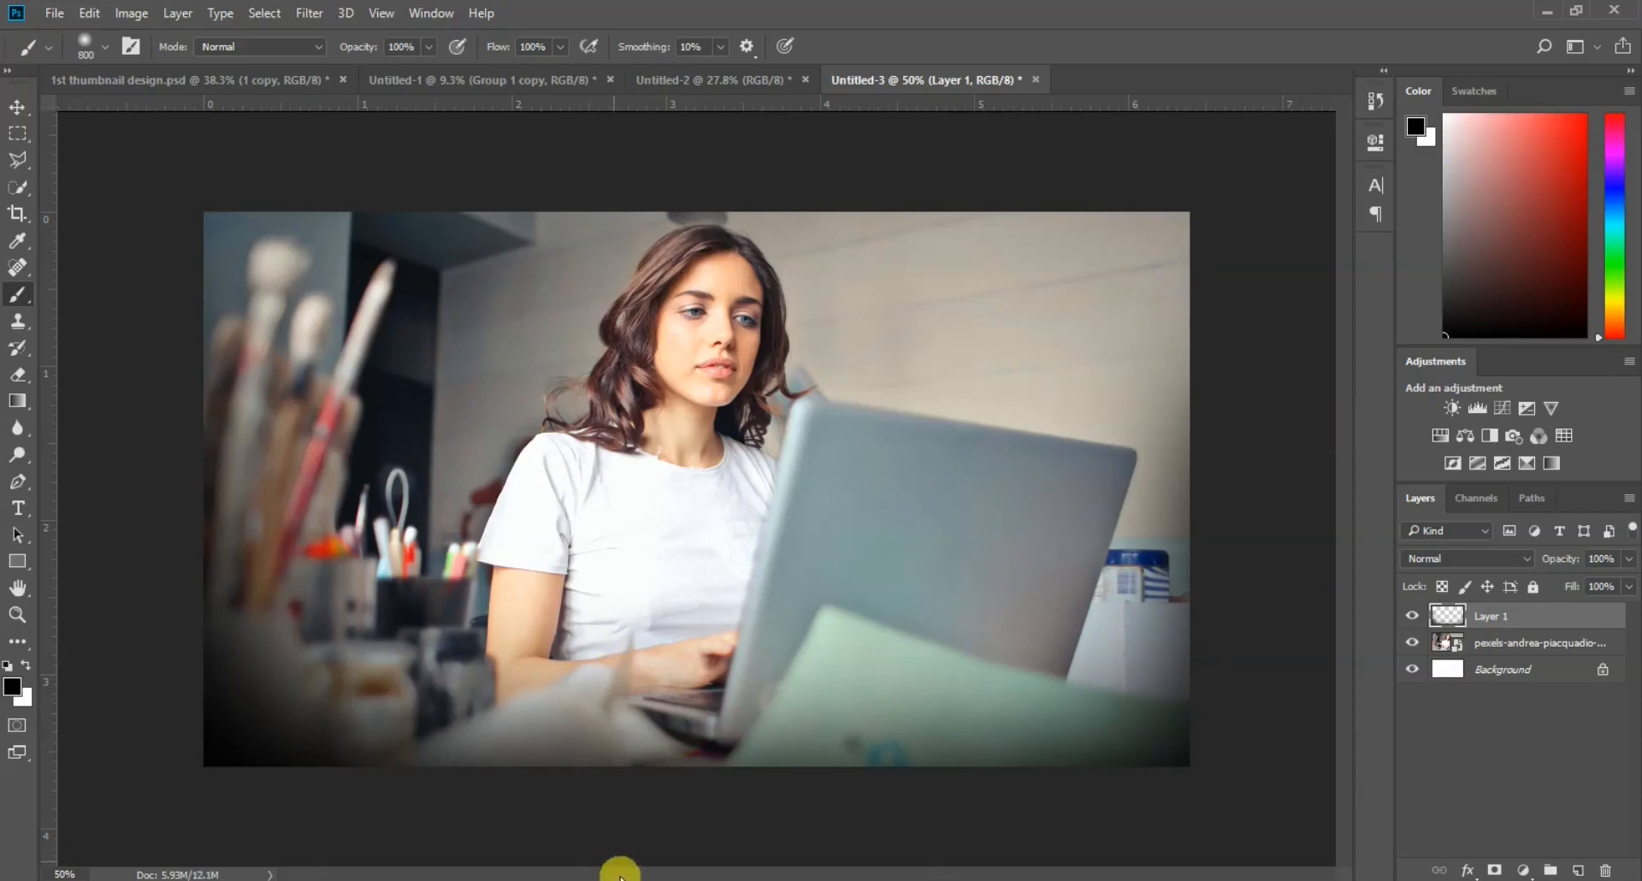
{"action": "mouse_move", "coordinate": [462, 694]}
{"action": "left_mouse_down"}
{"action": "mouse_move", "coordinate": [260, 714]}
{"action": "mouse_move", "coordinate": [43, 681]}
{"action": "mouse_move", "coordinate": [395, 717]}
{"action": "mouse_move", "coordinate": [808, 709]}
{"action": "mouse_move", "coordinate": [1082, 585]}
{"action": "mouse_move", "coordinate": [1125, 393]}
{"action": "left_mouse_up"}
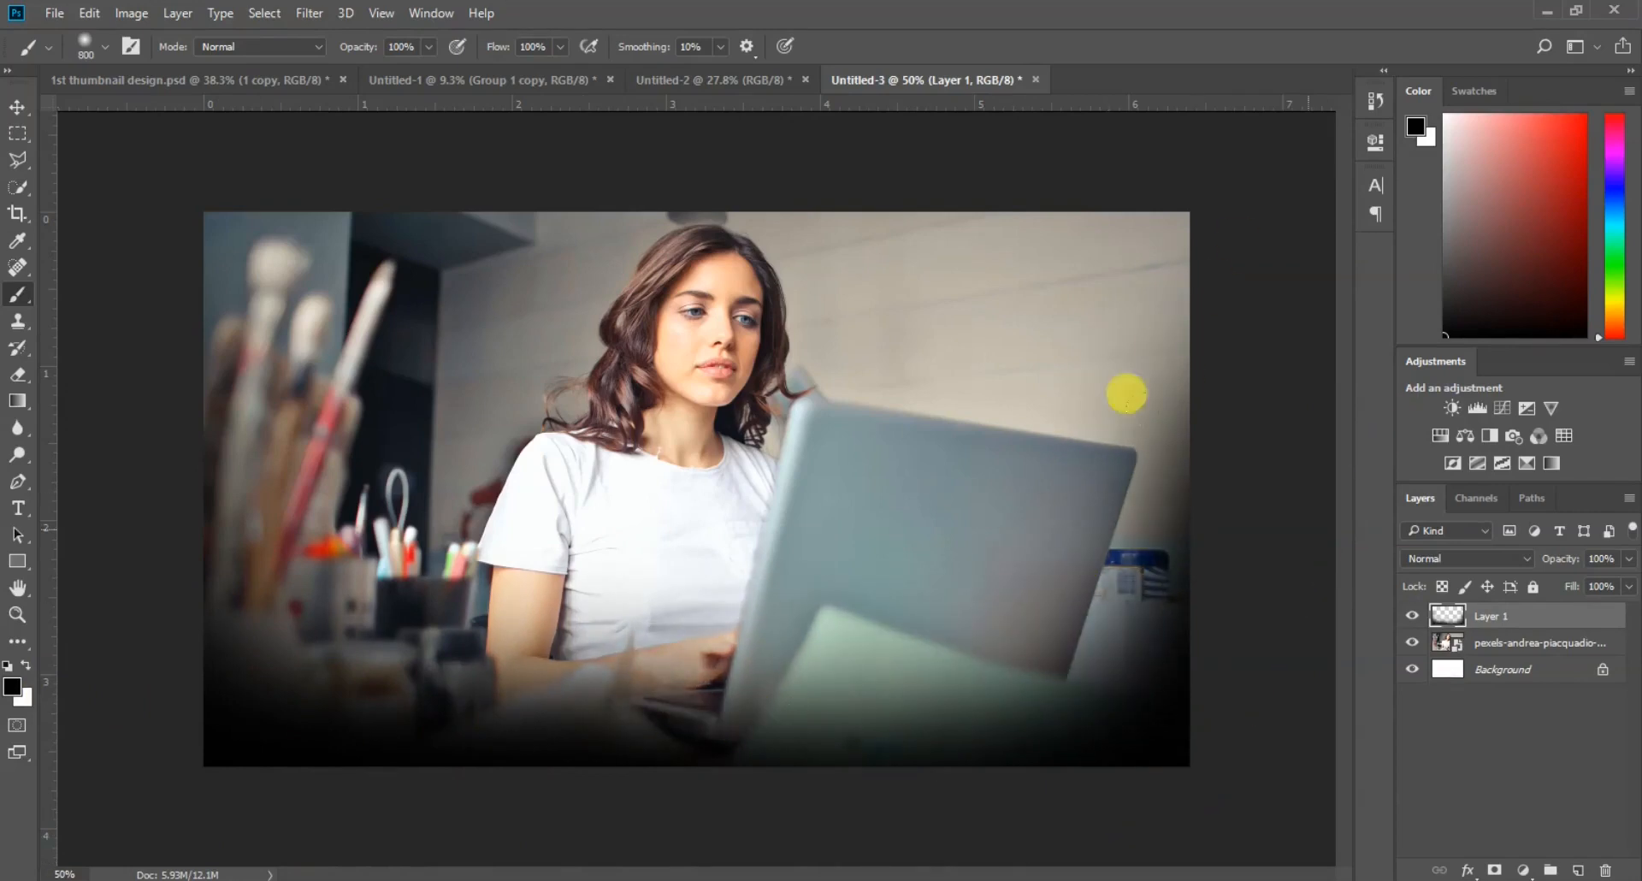
Step: Add a second new layer and paint a soft white glow along the photo's upper edge with the 800 px brush
{"action": "left_click", "coordinate": [27, 666]}
{"action": "scroll", "coordinate": [227, 466], "scroll_direction": "down", "scroll_amount": 3, "text": "alt"}
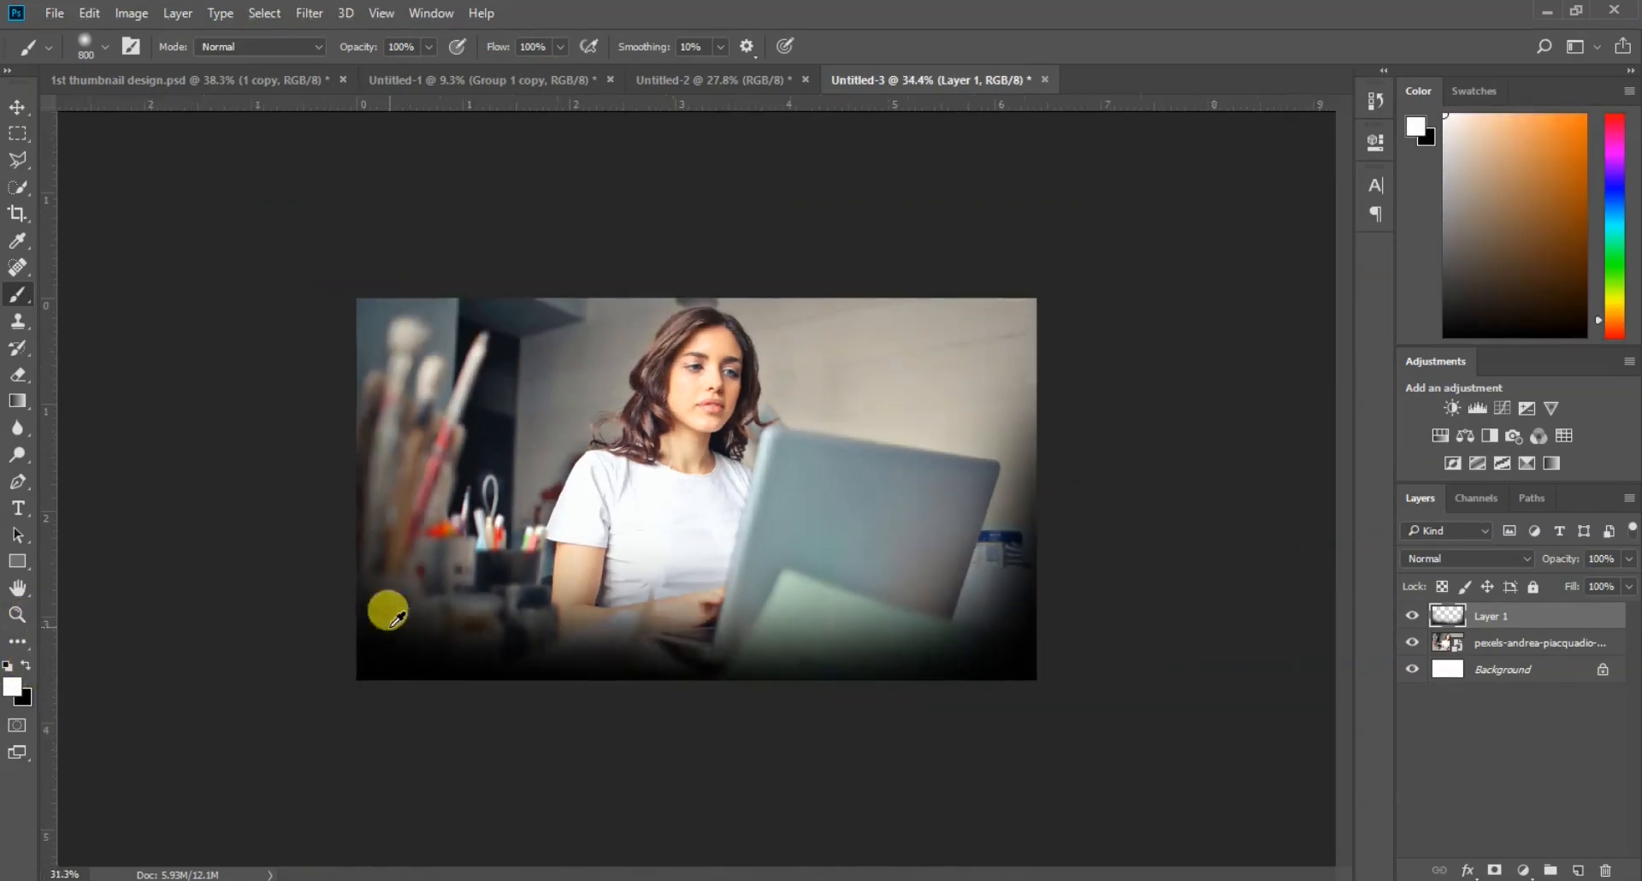
{"action": "left_click_drag", "start_coordinate": [426, 126], "coordinate": [843, 121]}
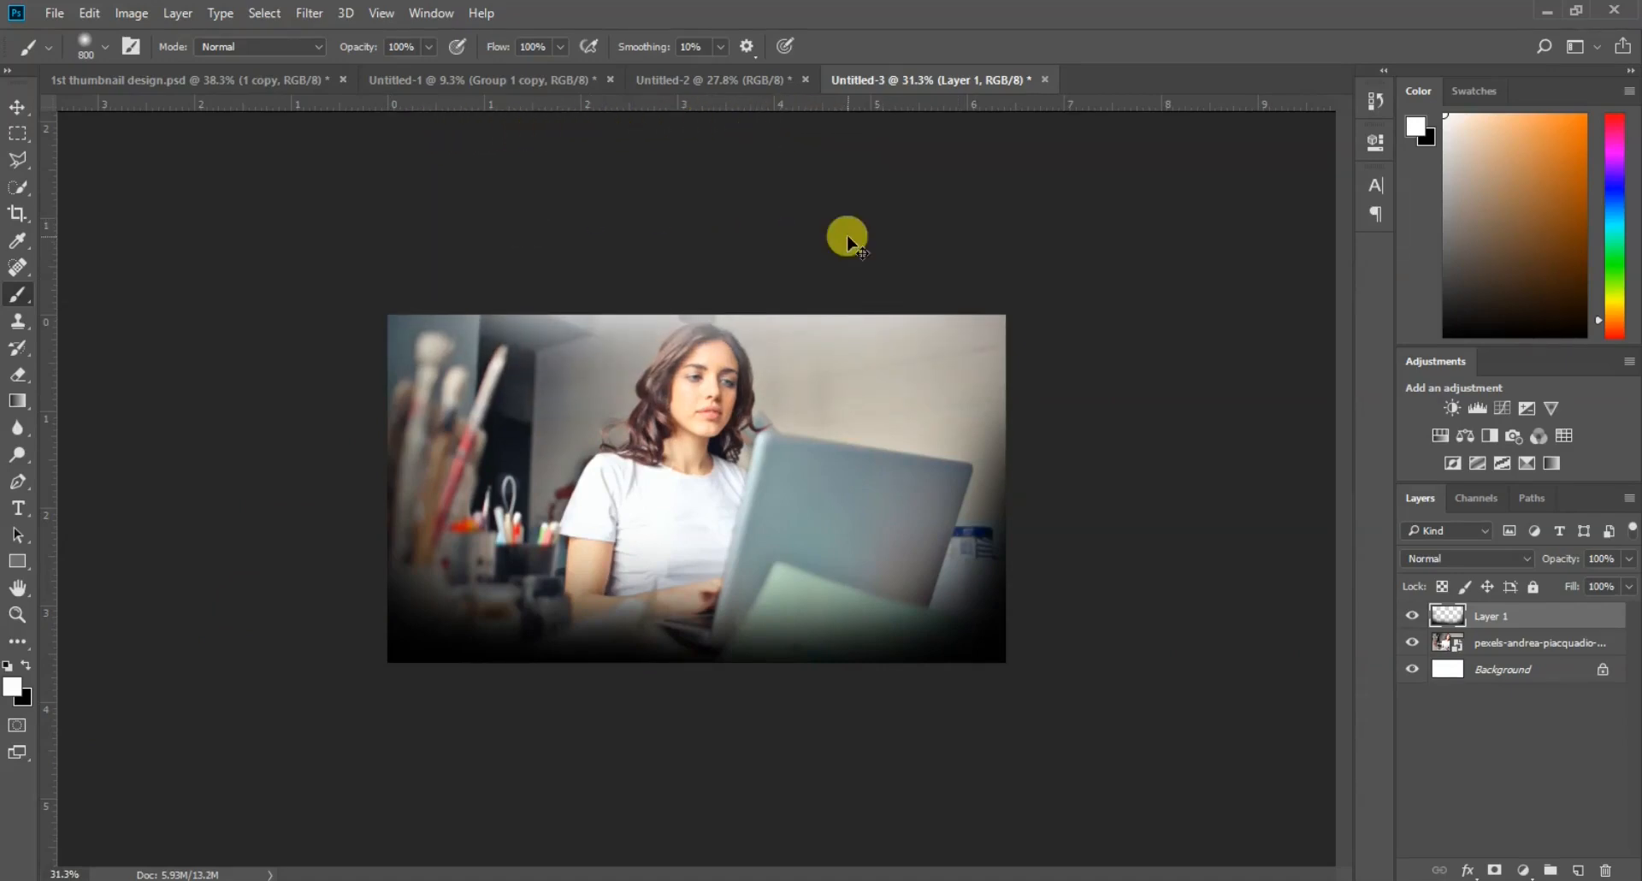
{"action": "key", "text": "ctrl+z"}
{"action": "left_click", "coordinate": [1578, 870]}
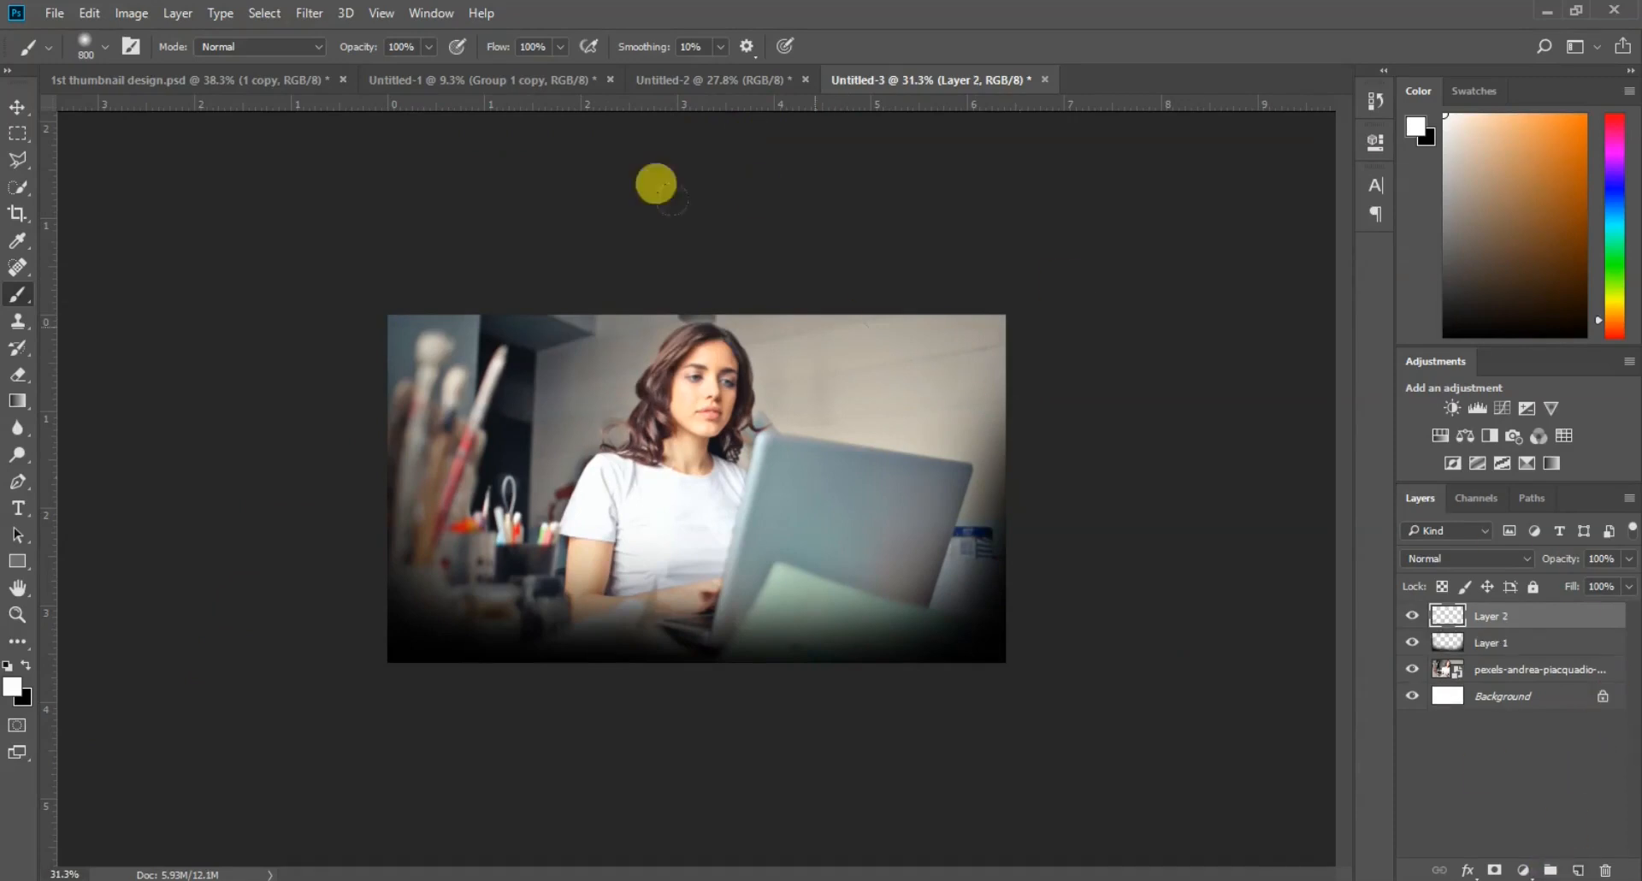
{"action": "mouse_move", "coordinate": [376, 119]}
{"action": "left_mouse_down"}
{"action": "mouse_move", "coordinate": [609, 139]}
{"action": "mouse_move", "coordinate": [917, 81]}
{"action": "left_mouse_up"}
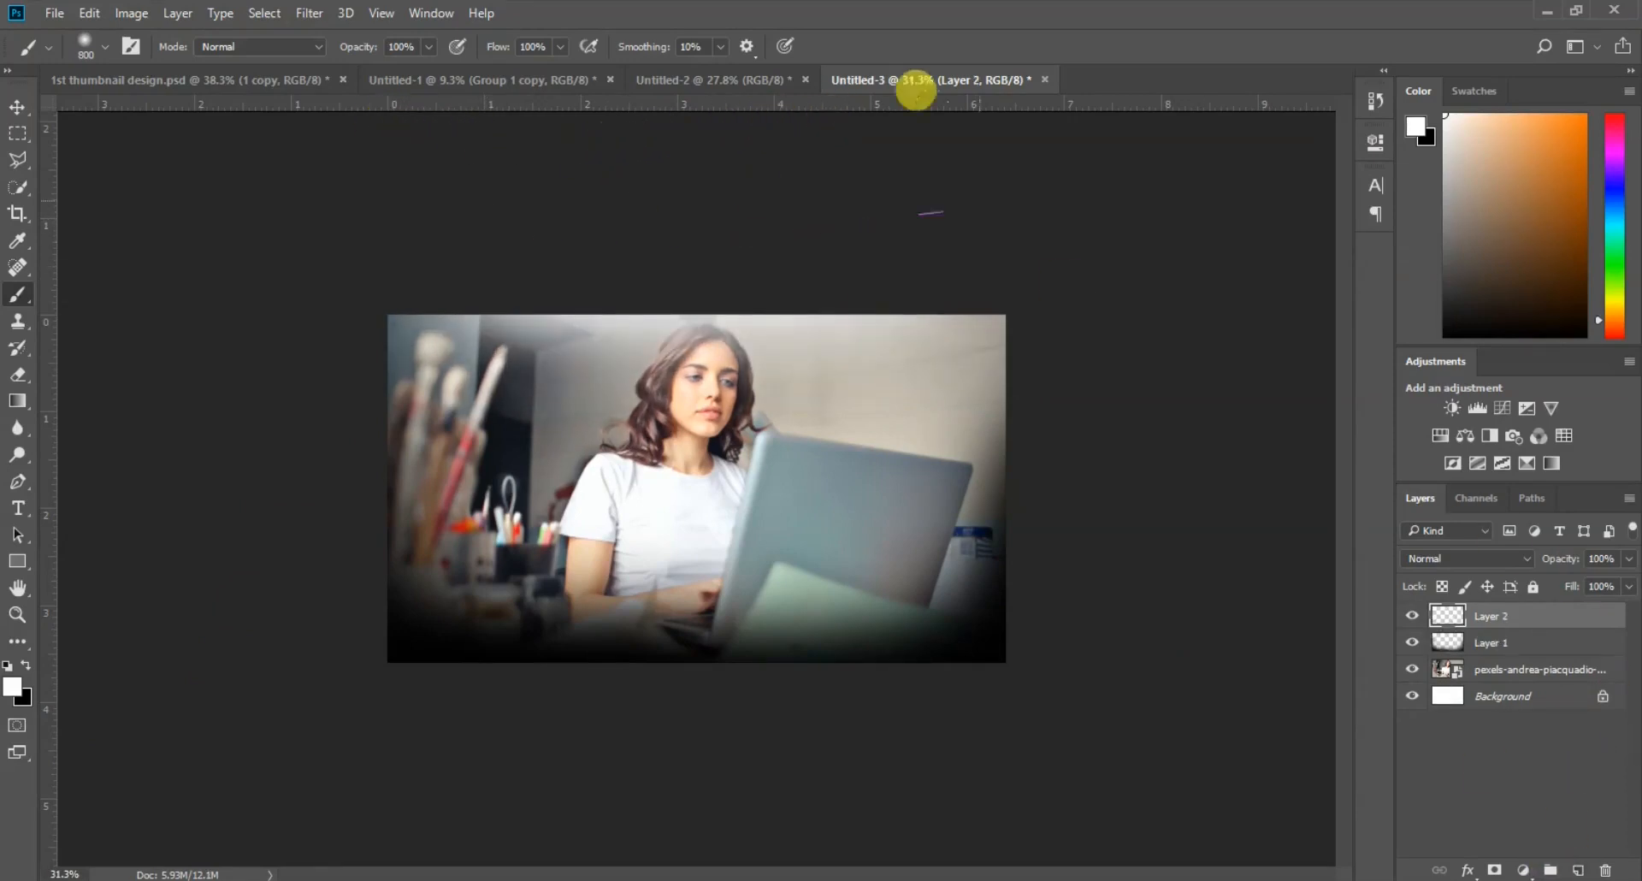
{"action": "left_click", "coordinate": [17, 108]}
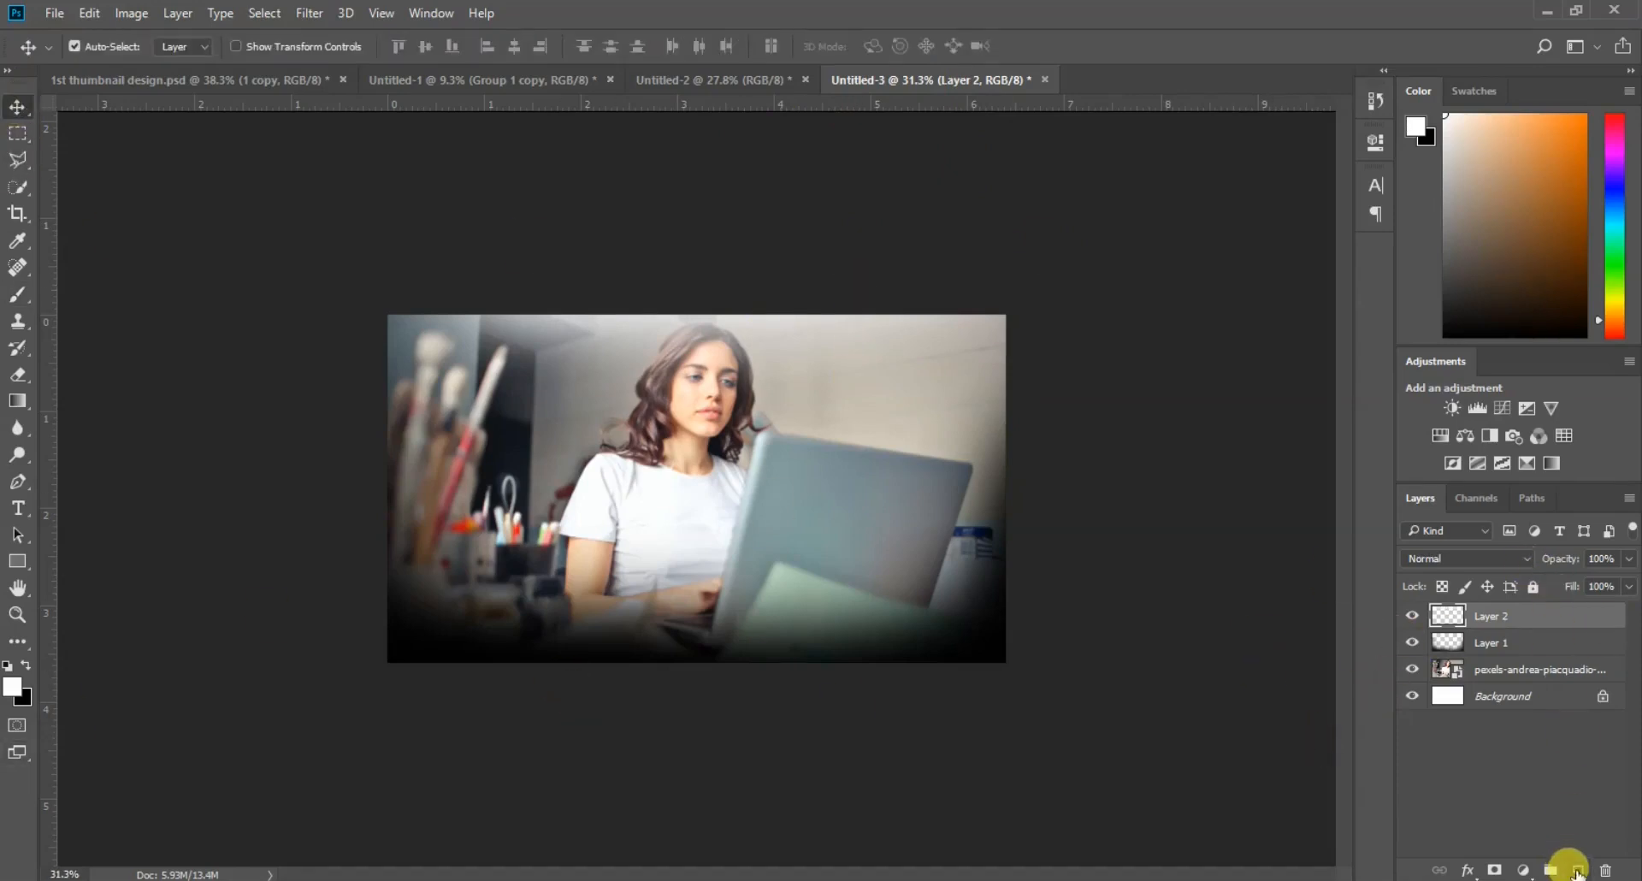
Step: Create another layer filled with black and set its fill opacity to 0%
{"action": "left_click", "coordinate": [1577, 870]}
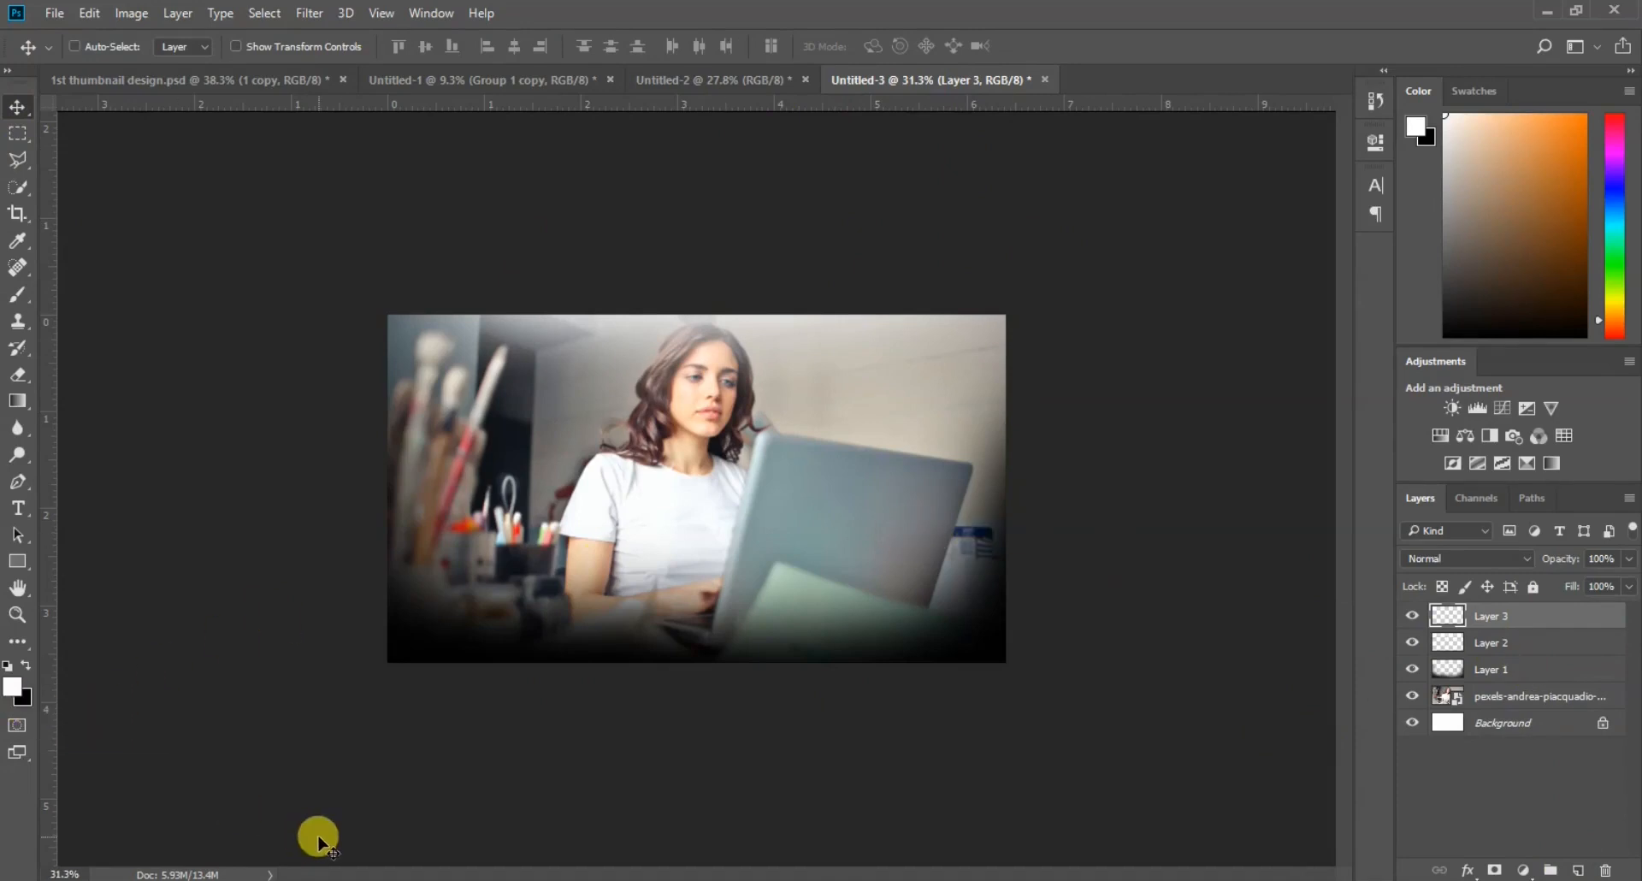
{"action": "key", "text": "ctrl+BackSpace"}
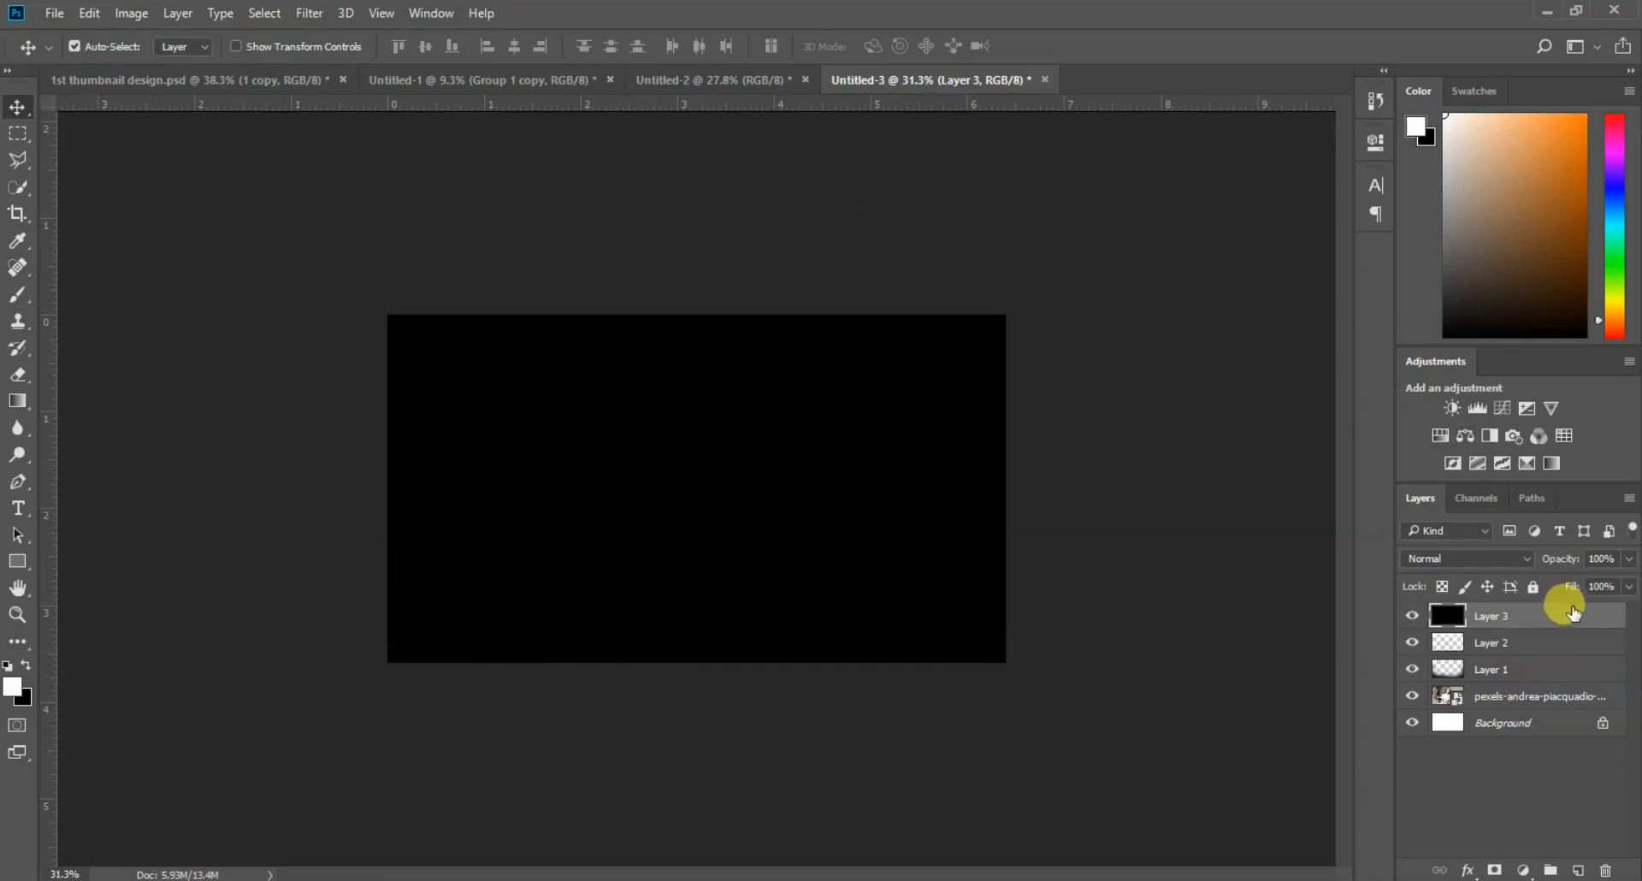
{"action": "double_click", "coordinate": [1570, 624]}
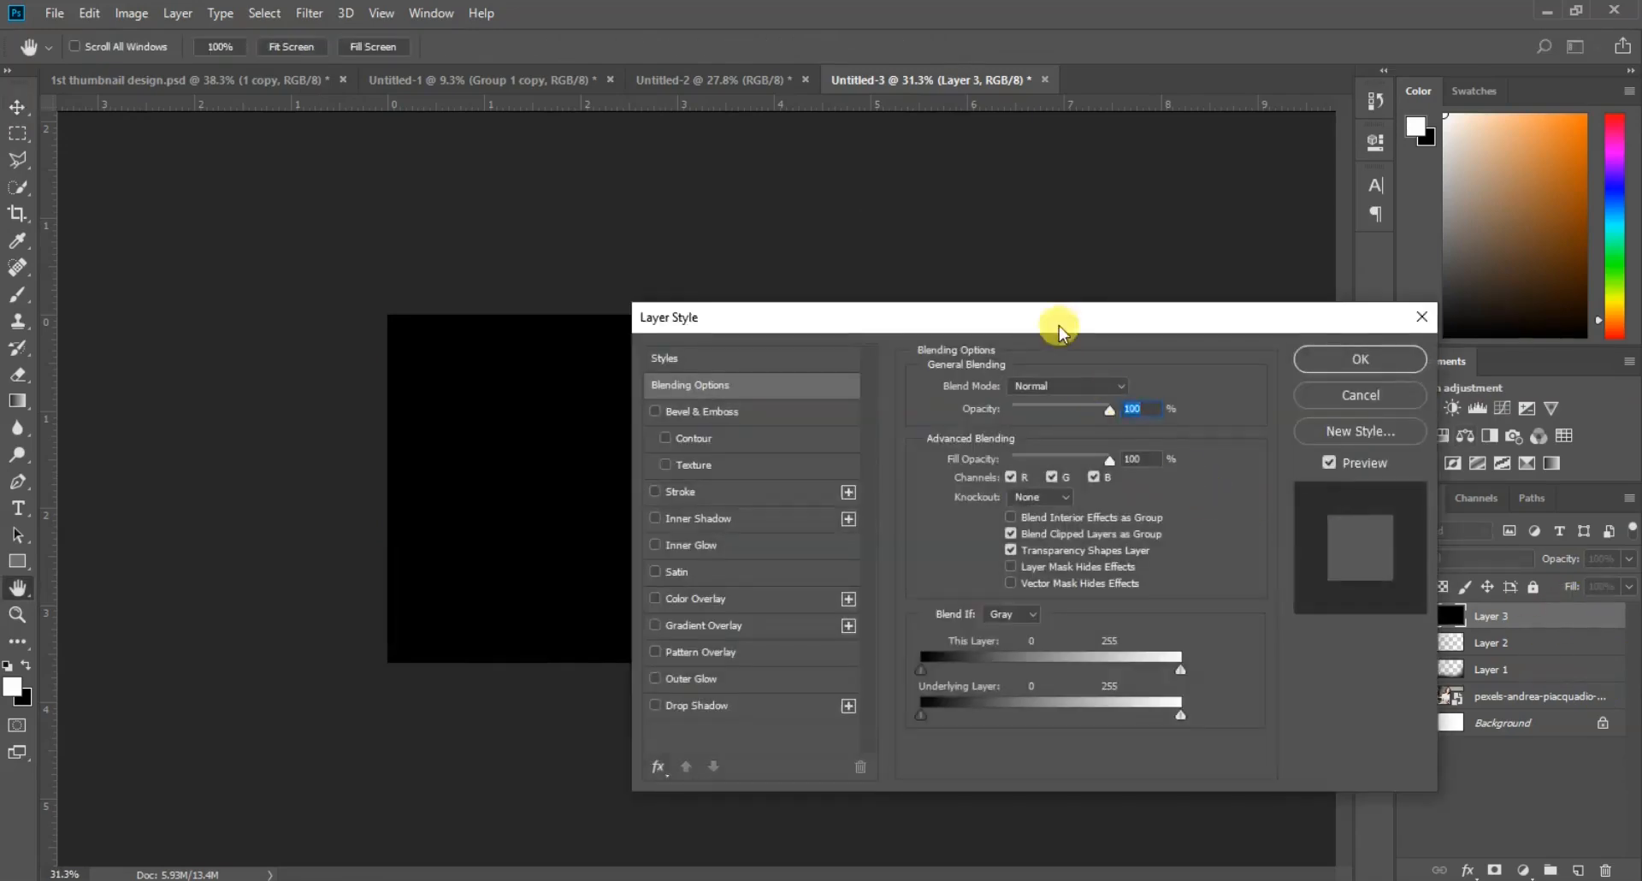
{"action": "left_click_drag", "start_coordinate": [1009, 324], "coordinate": [752, 290]}
{"action": "left_click_drag", "start_coordinate": [855, 431], "coordinate": [741, 427]}
{"action": "left_click_drag", "start_coordinate": [754, 298], "coordinate": [765, 214]}
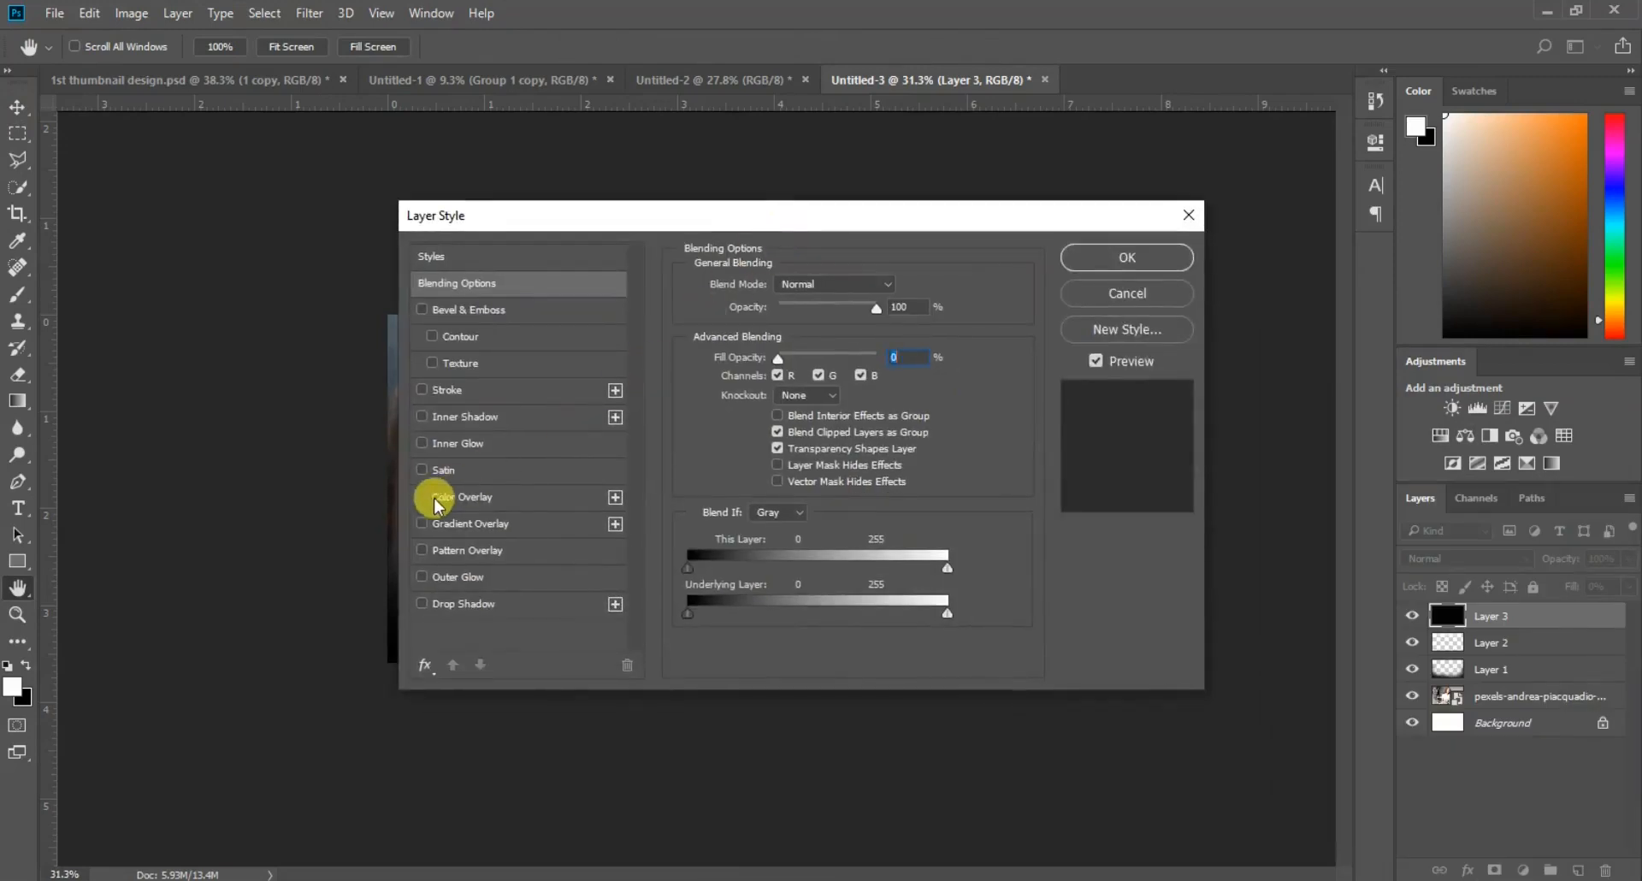
Step: Give the black-filled layer a 15 px inside stroke in near-white #fdfdfd at 15% opacity
{"action": "left_click", "coordinate": [422, 390]}
{"action": "left_click", "coordinate": [466, 390]}
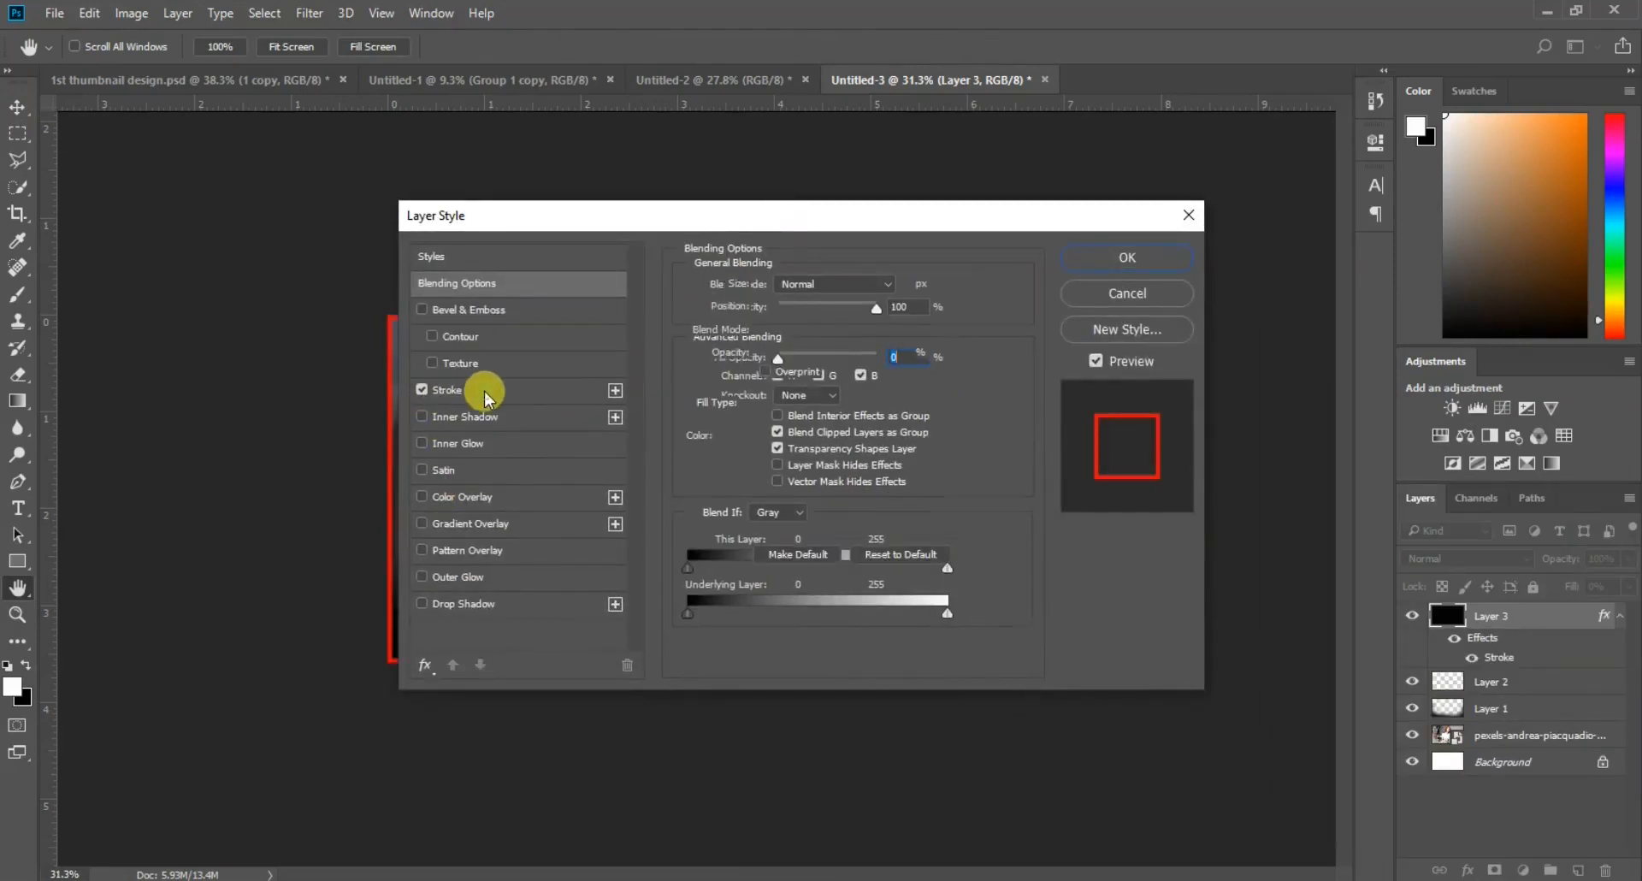
{"action": "left_click", "coordinate": [729, 437]}
{"action": "left_click_drag", "start_coordinate": [655, 191], "coordinate": [373, 168]}
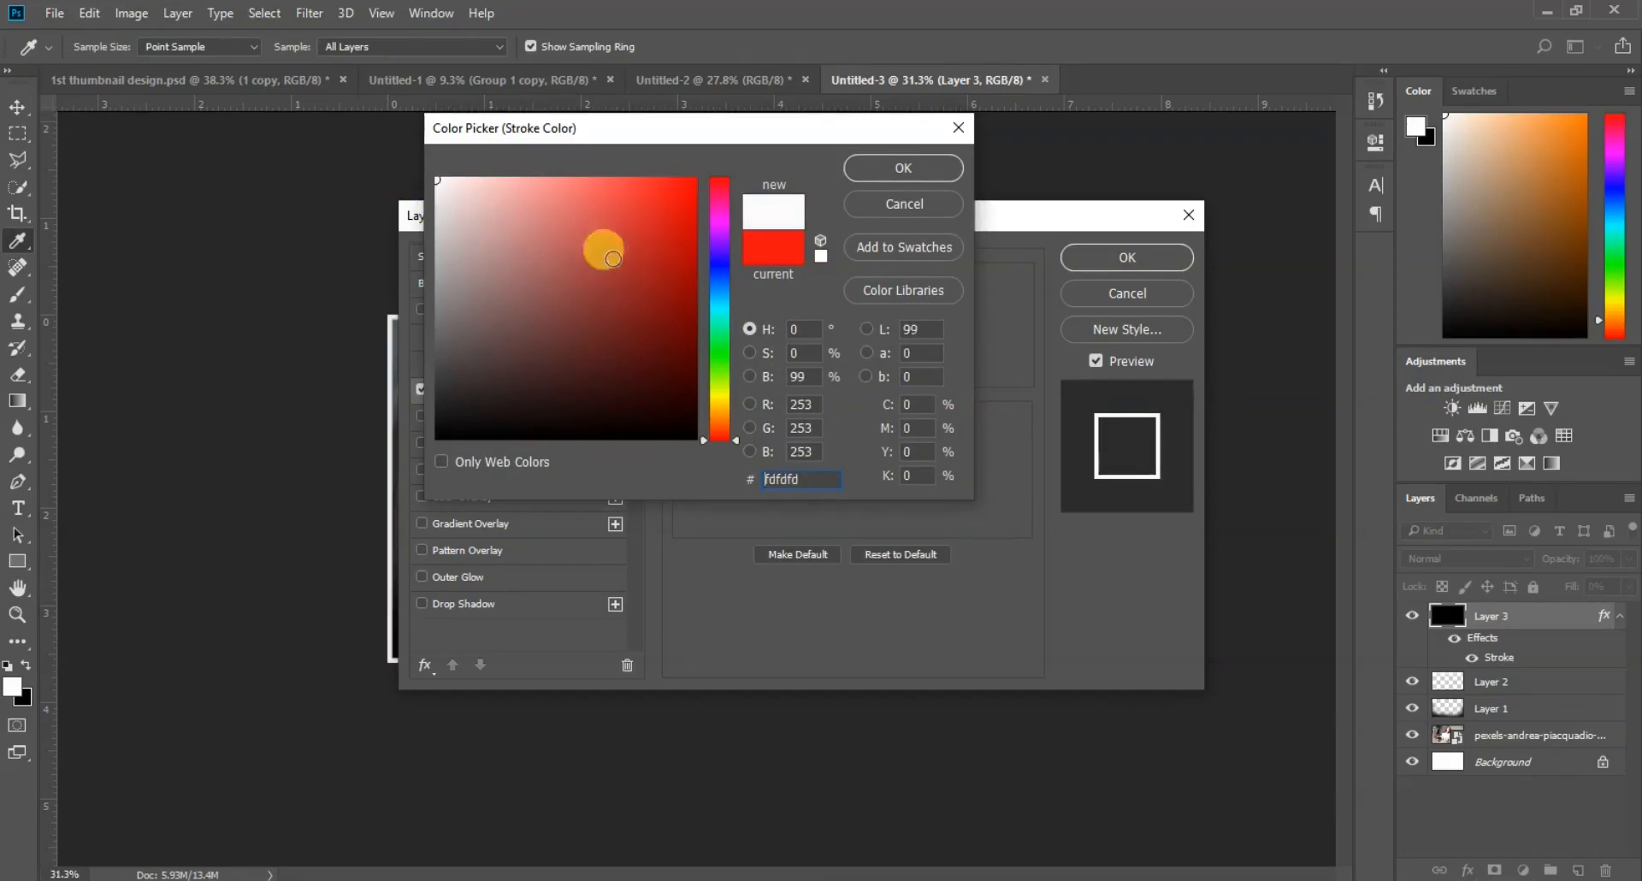
{"action": "left_click", "coordinate": [904, 167]}
{"action": "left_click_drag", "start_coordinate": [860, 354], "coordinate": [813, 352]}
{"action": "left_click", "coordinate": [878, 354]}
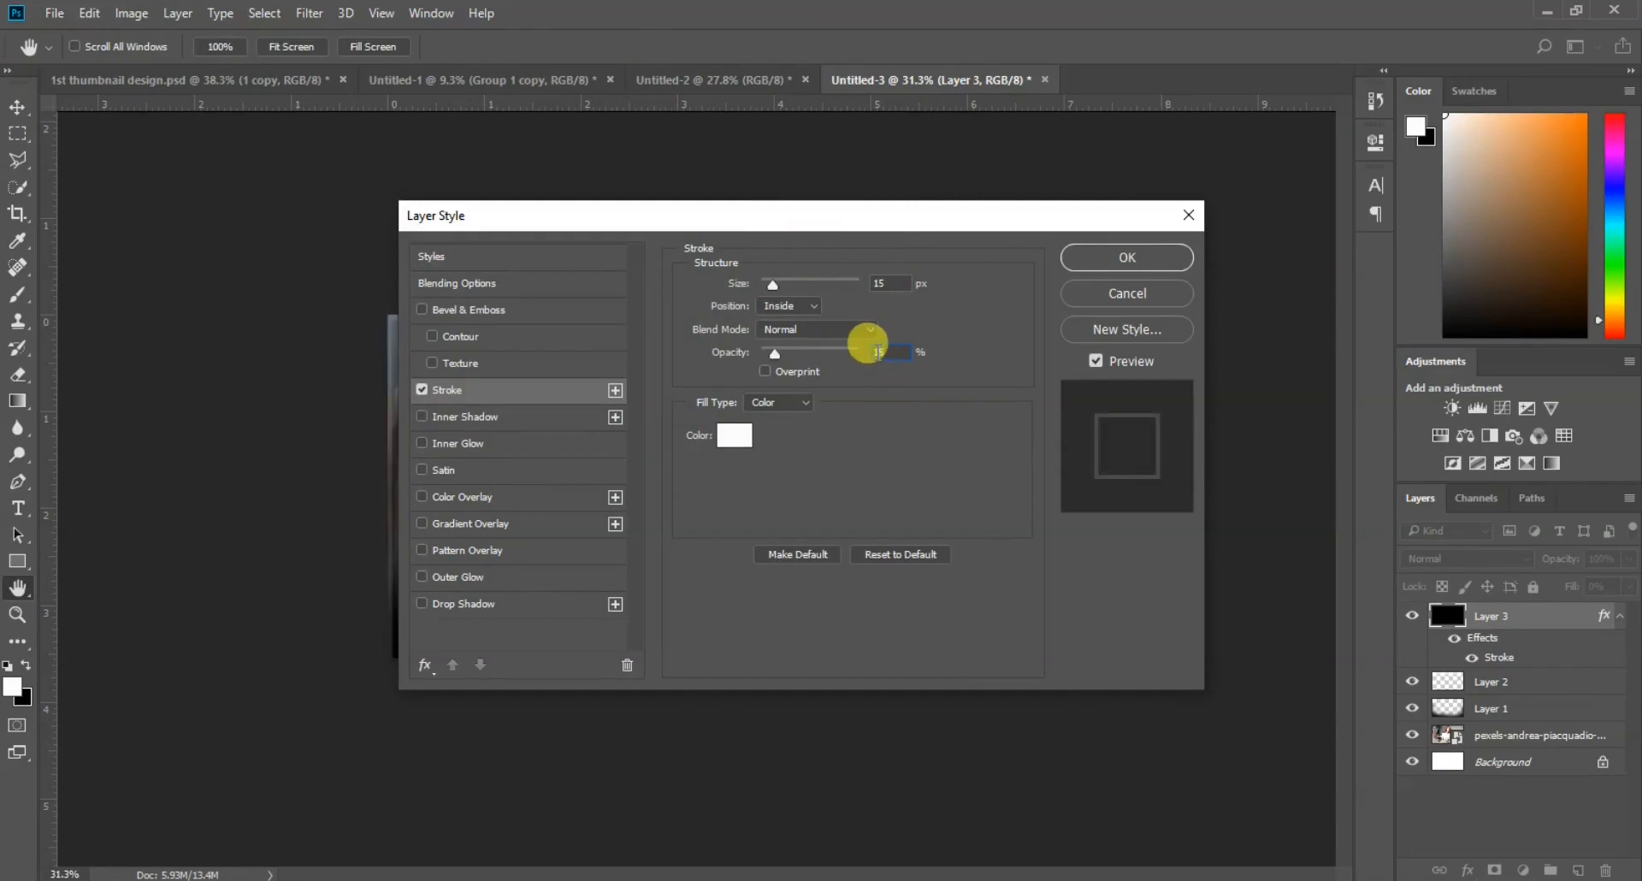
{"action": "key", "text": "Return"}
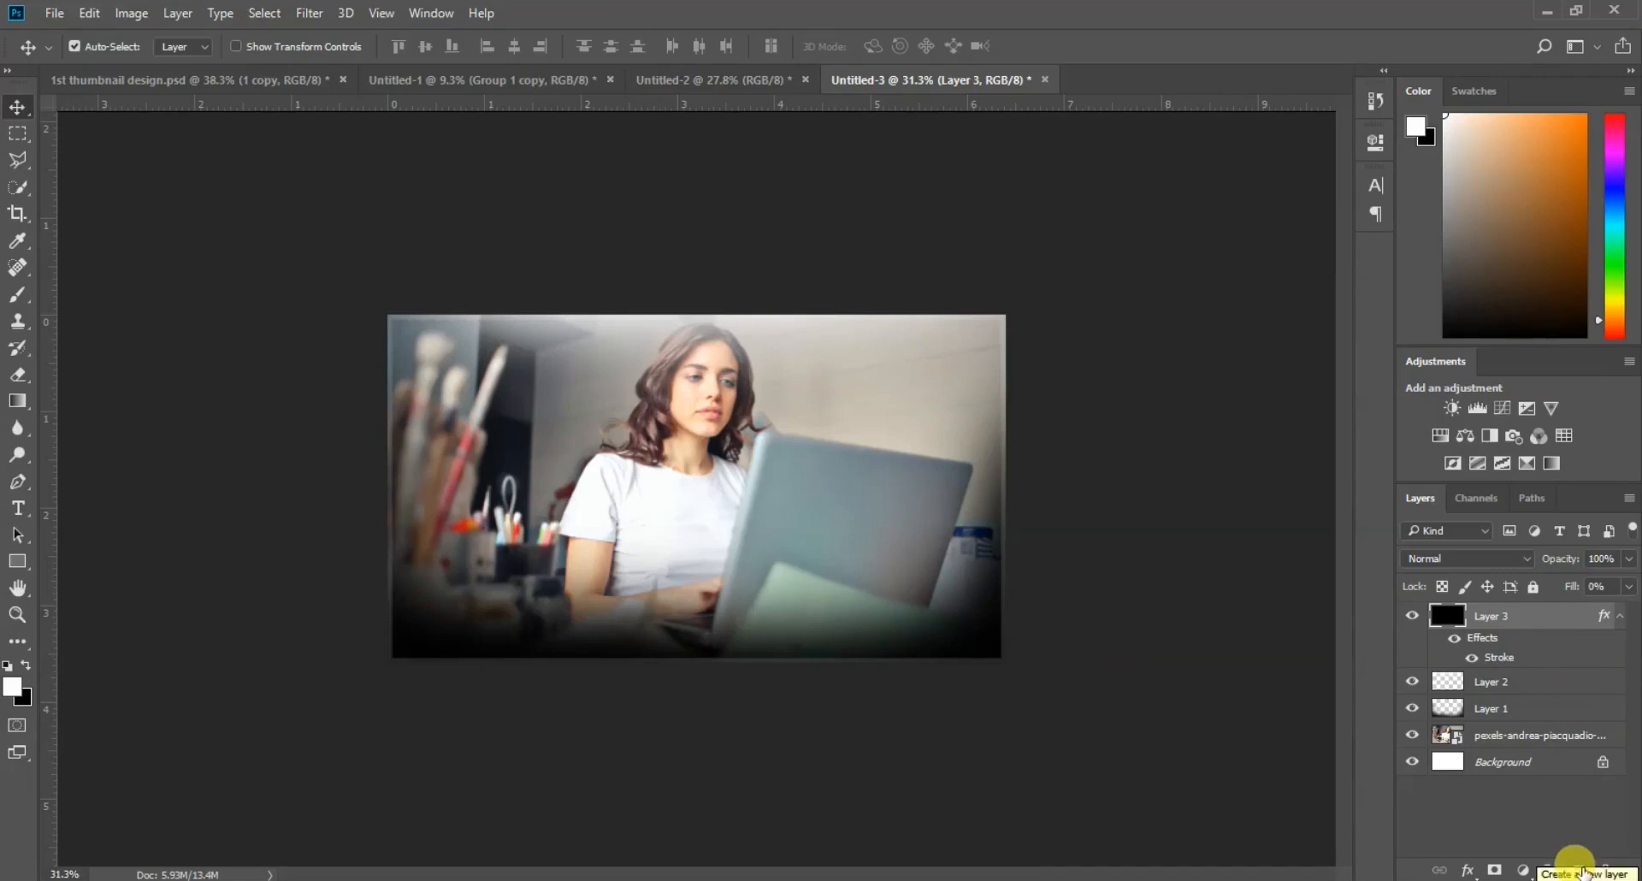
{"action": "mouse_move", "coordinate": [824, 877]}
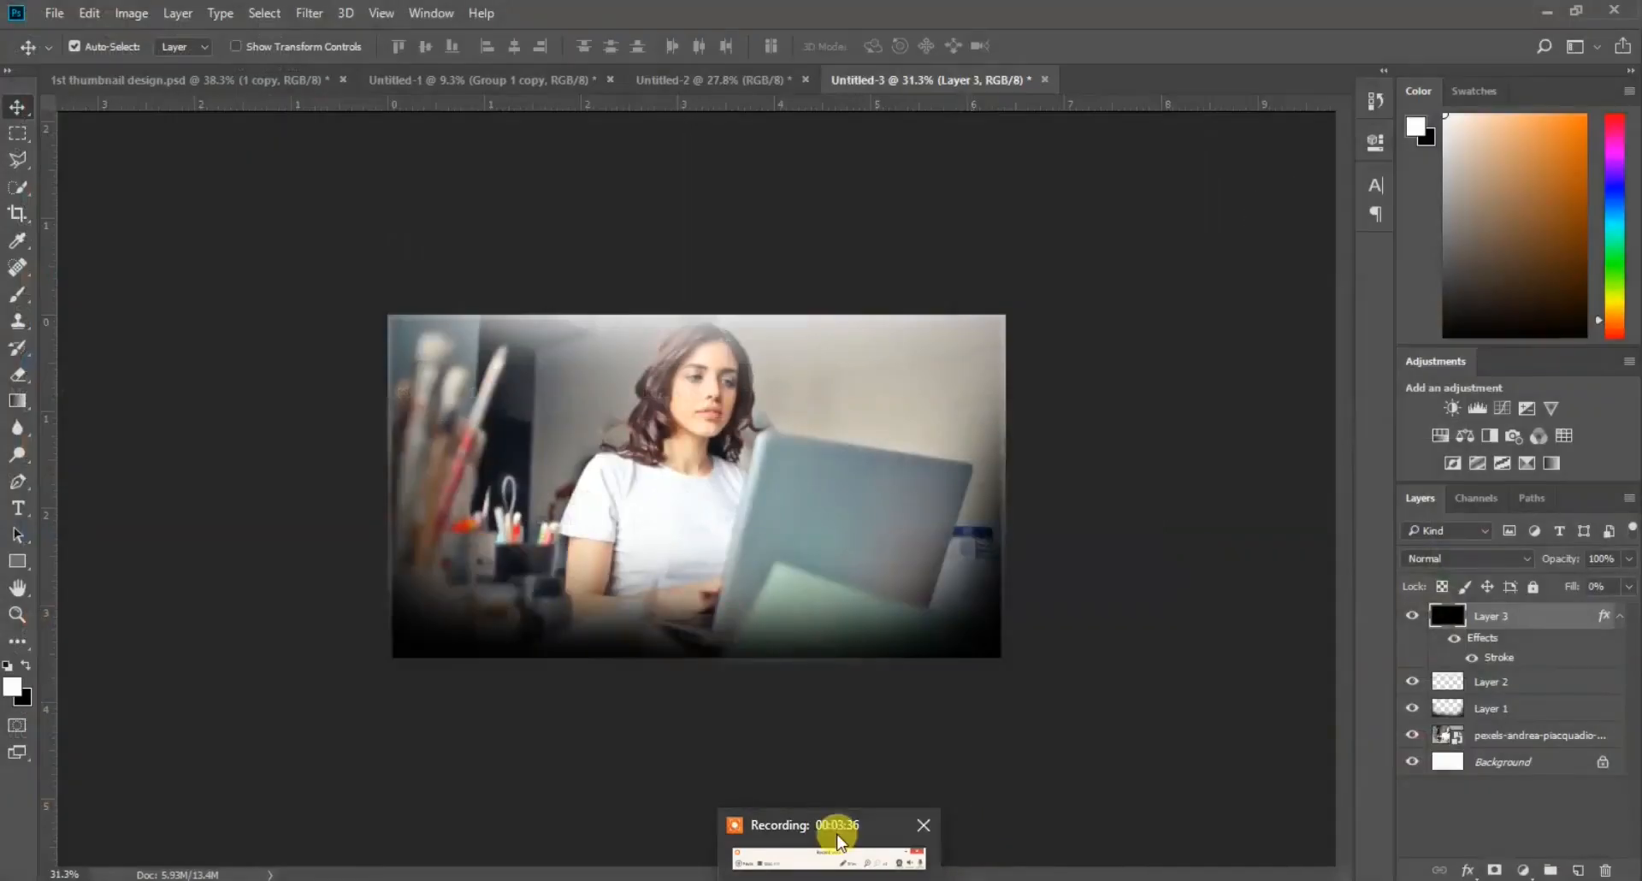
{"action": "left_click", "coordinate": [837, 843]}
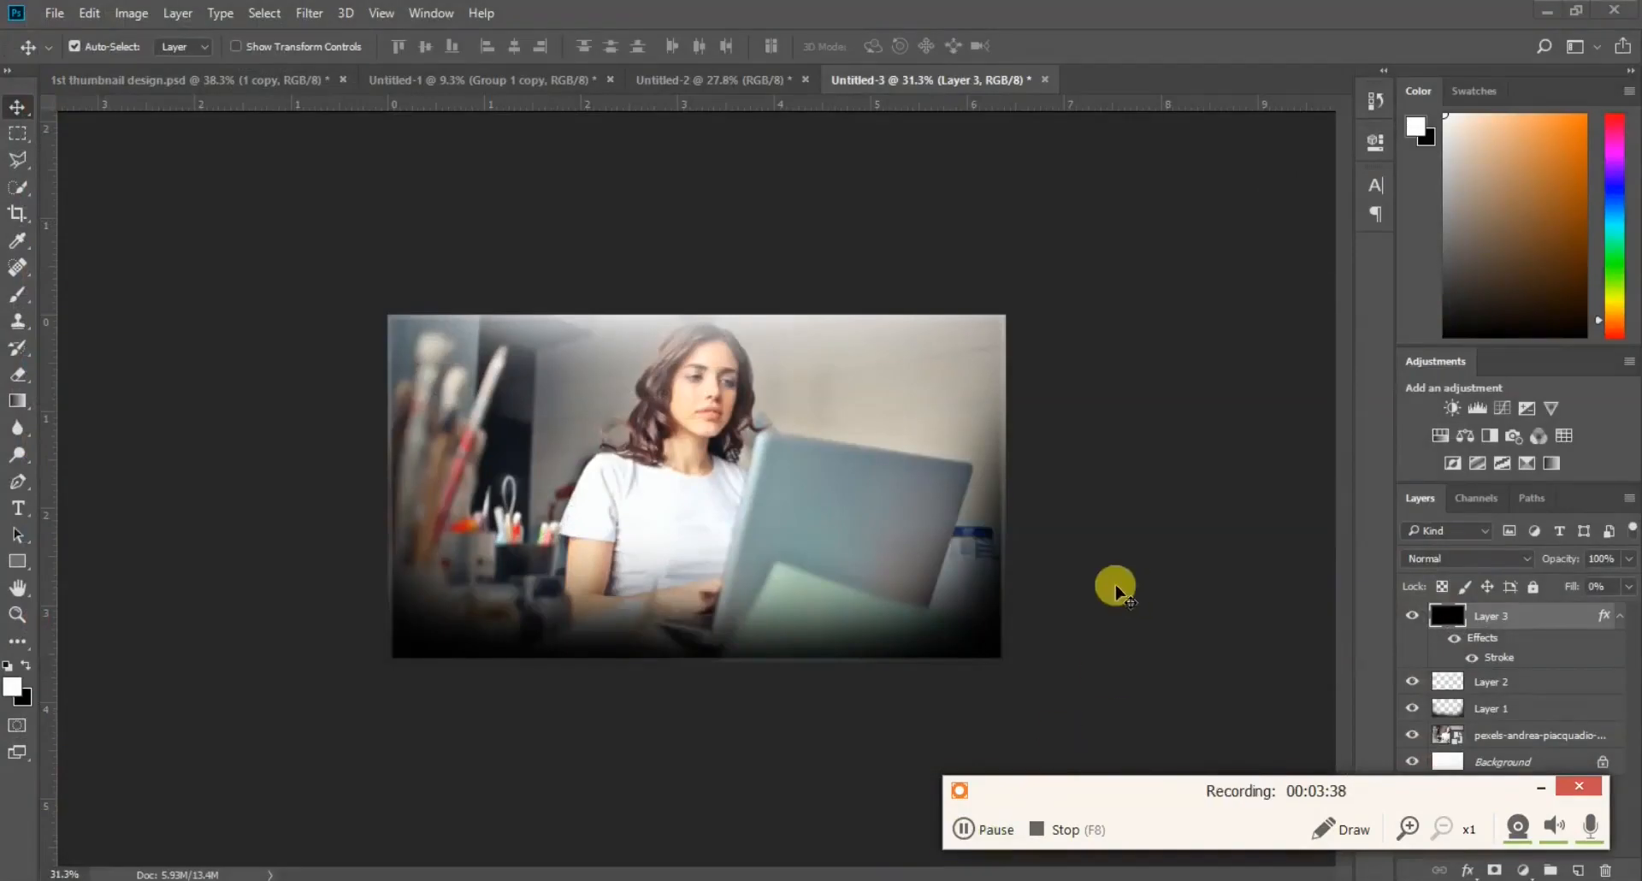
{"action": "left_click", "coordinate": [1542, 786]}
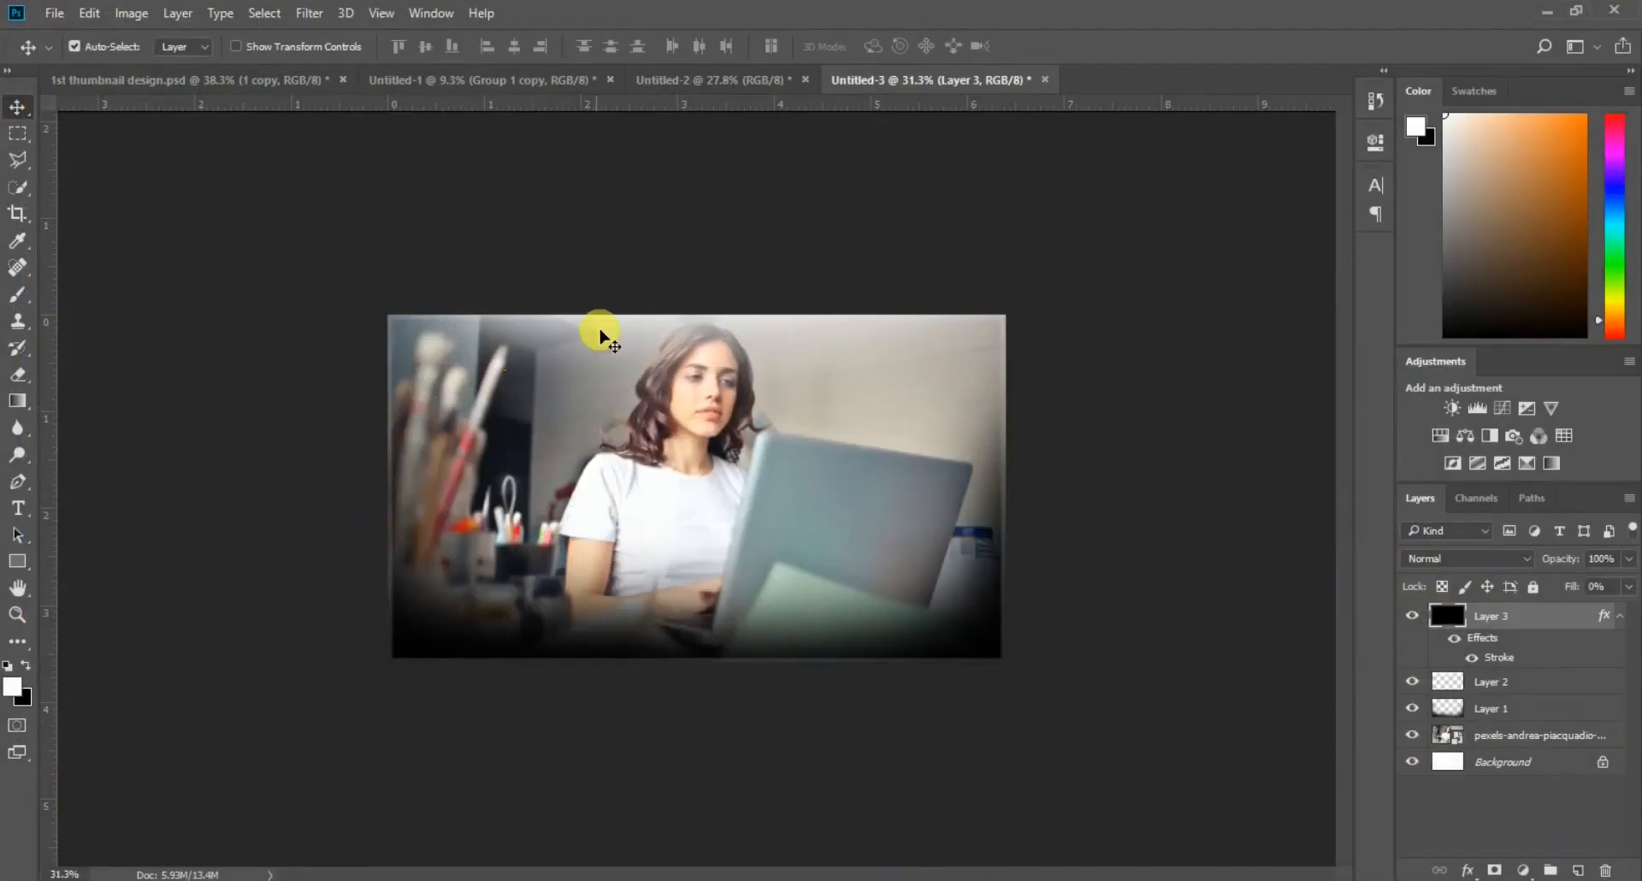
{"action": "mouse_move", "coordinate": [827, 877]}
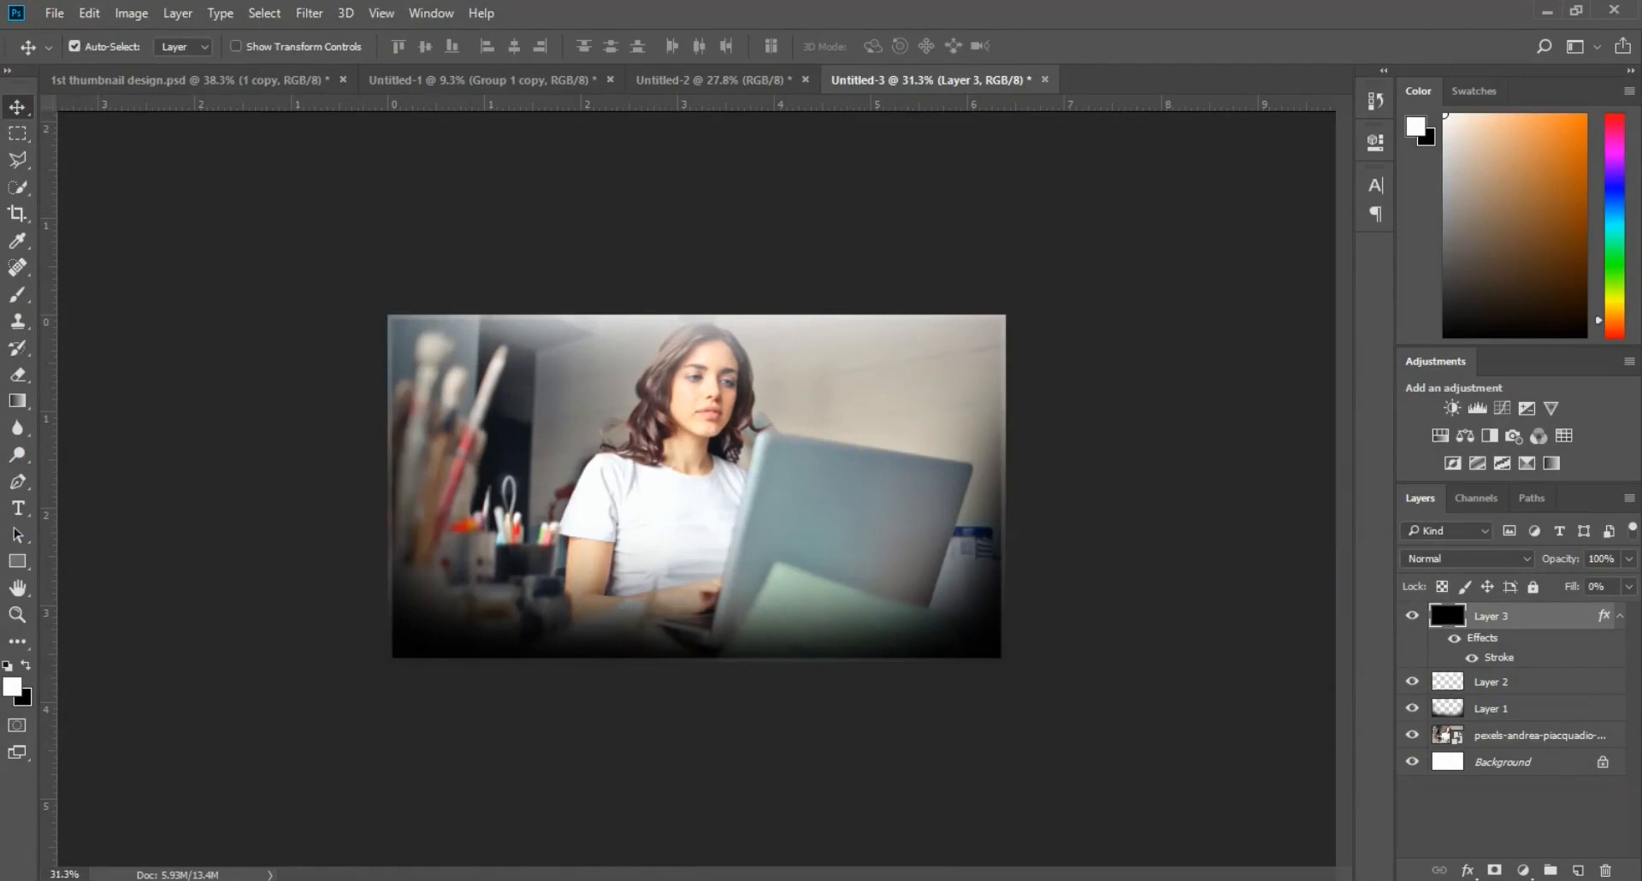
{"action": "mouse_move", "coordinate": [480, 872]}
{"action": "left_click", "coordinate": [718, 834]}
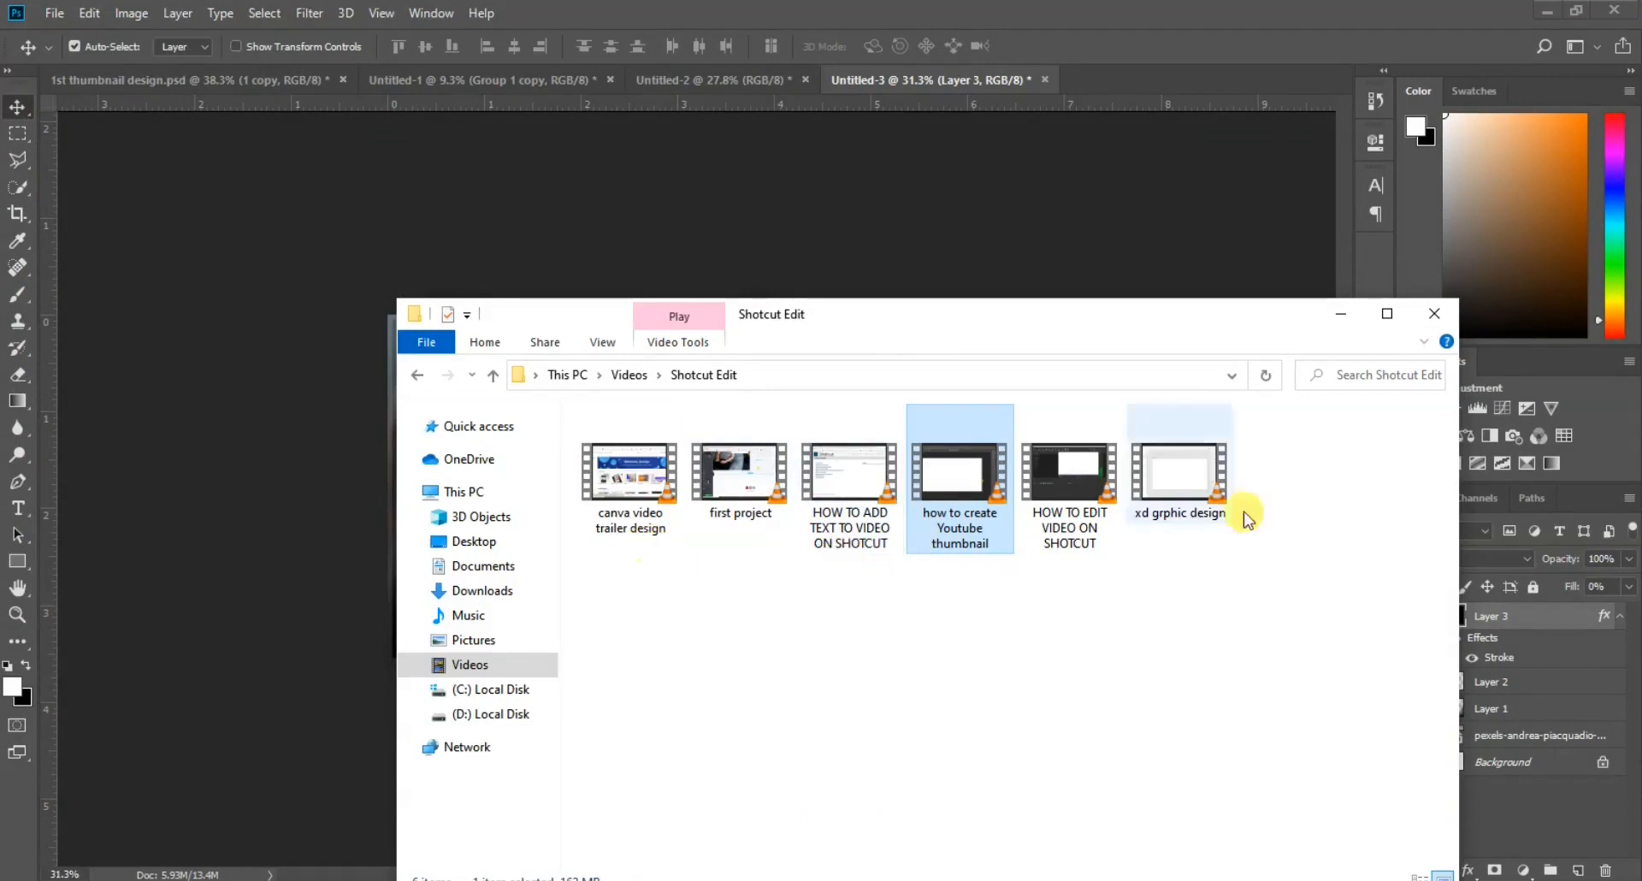
{"action": "left_click", "coordinate": [629, 478]}
{"action": "left_click", "coordinate": [1341, 312]}
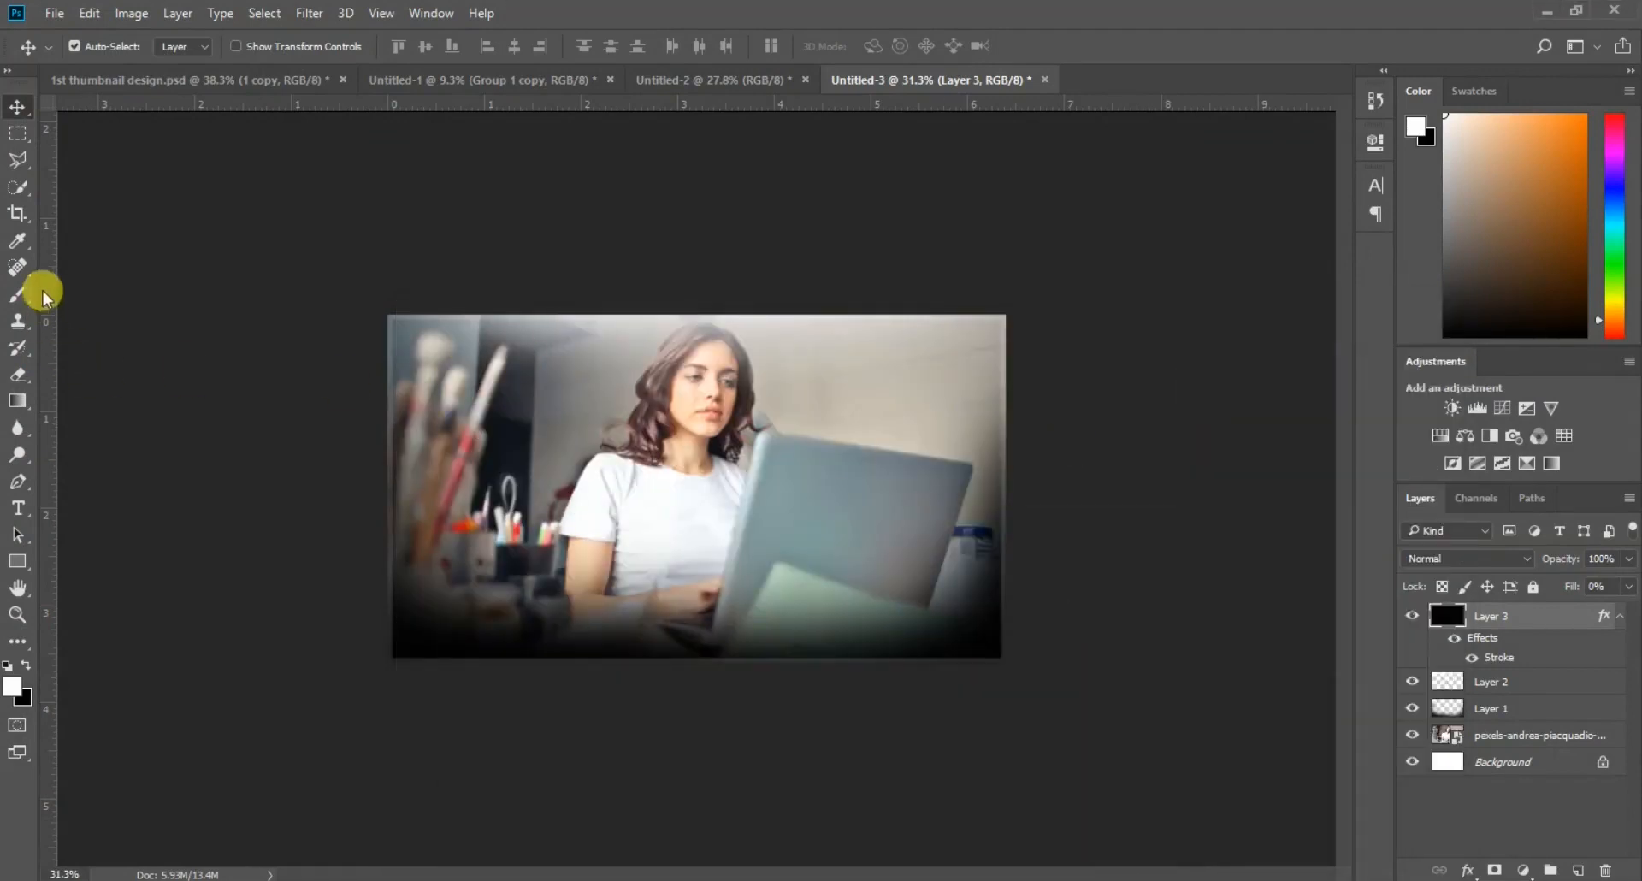
Step: Add the white title text YOUTUBE in 48 pt Britannic Bold on the photo and move it down toward the woman's shoulders
{"action": "left_click", "coordinate": [17, 508]}
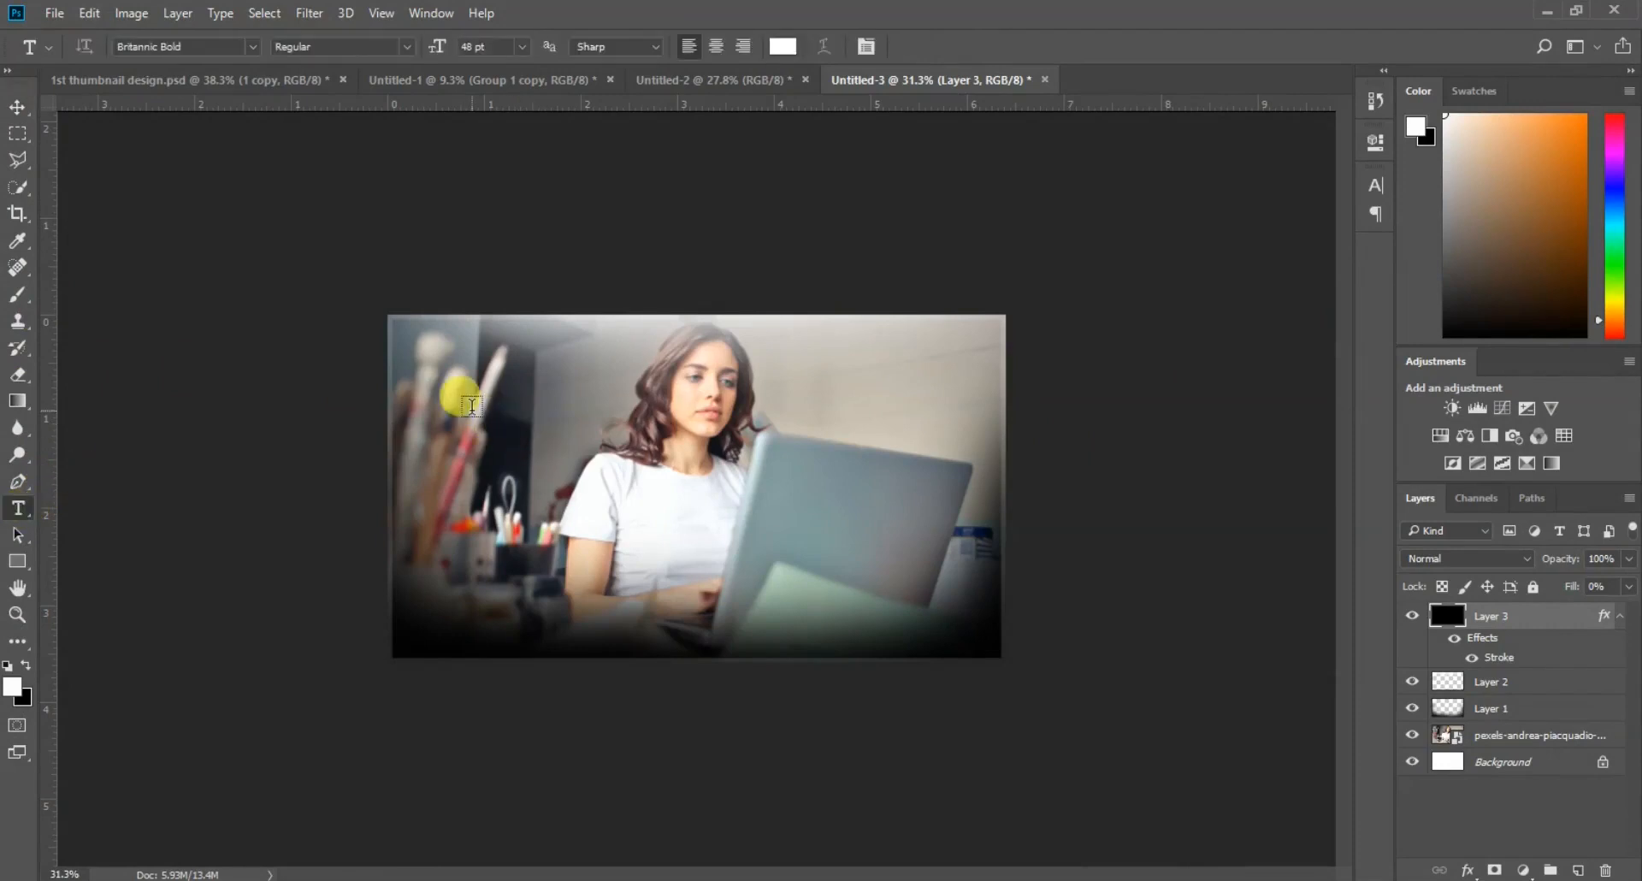
{"action": "left_click", "coordinate": [471, 406]}
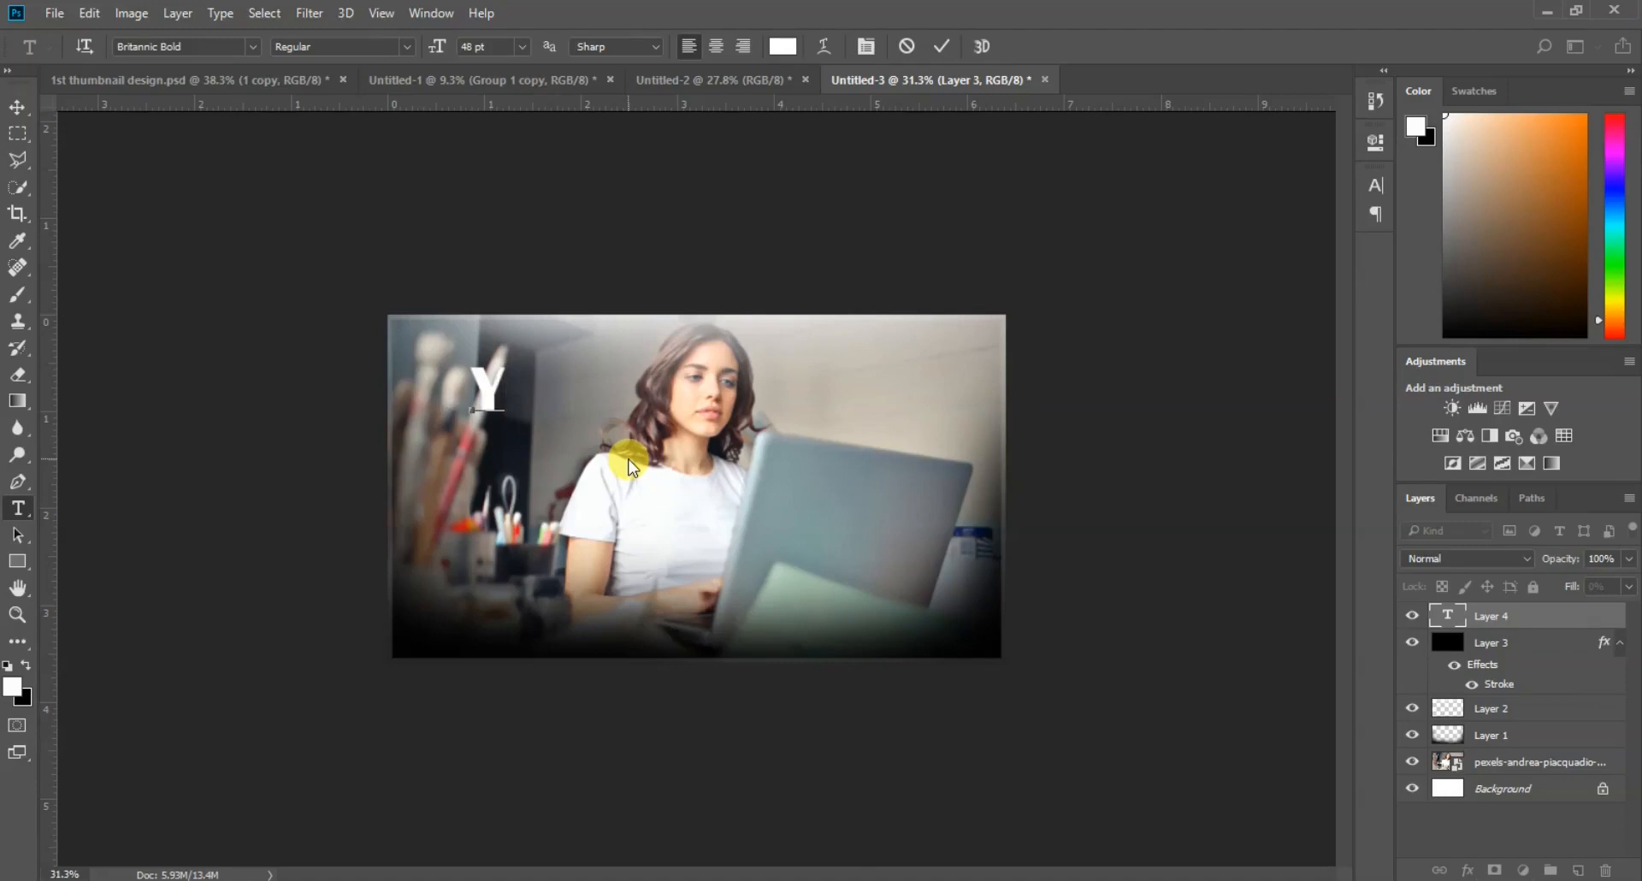
{"action": "type", "text": "YOUTUBE"}
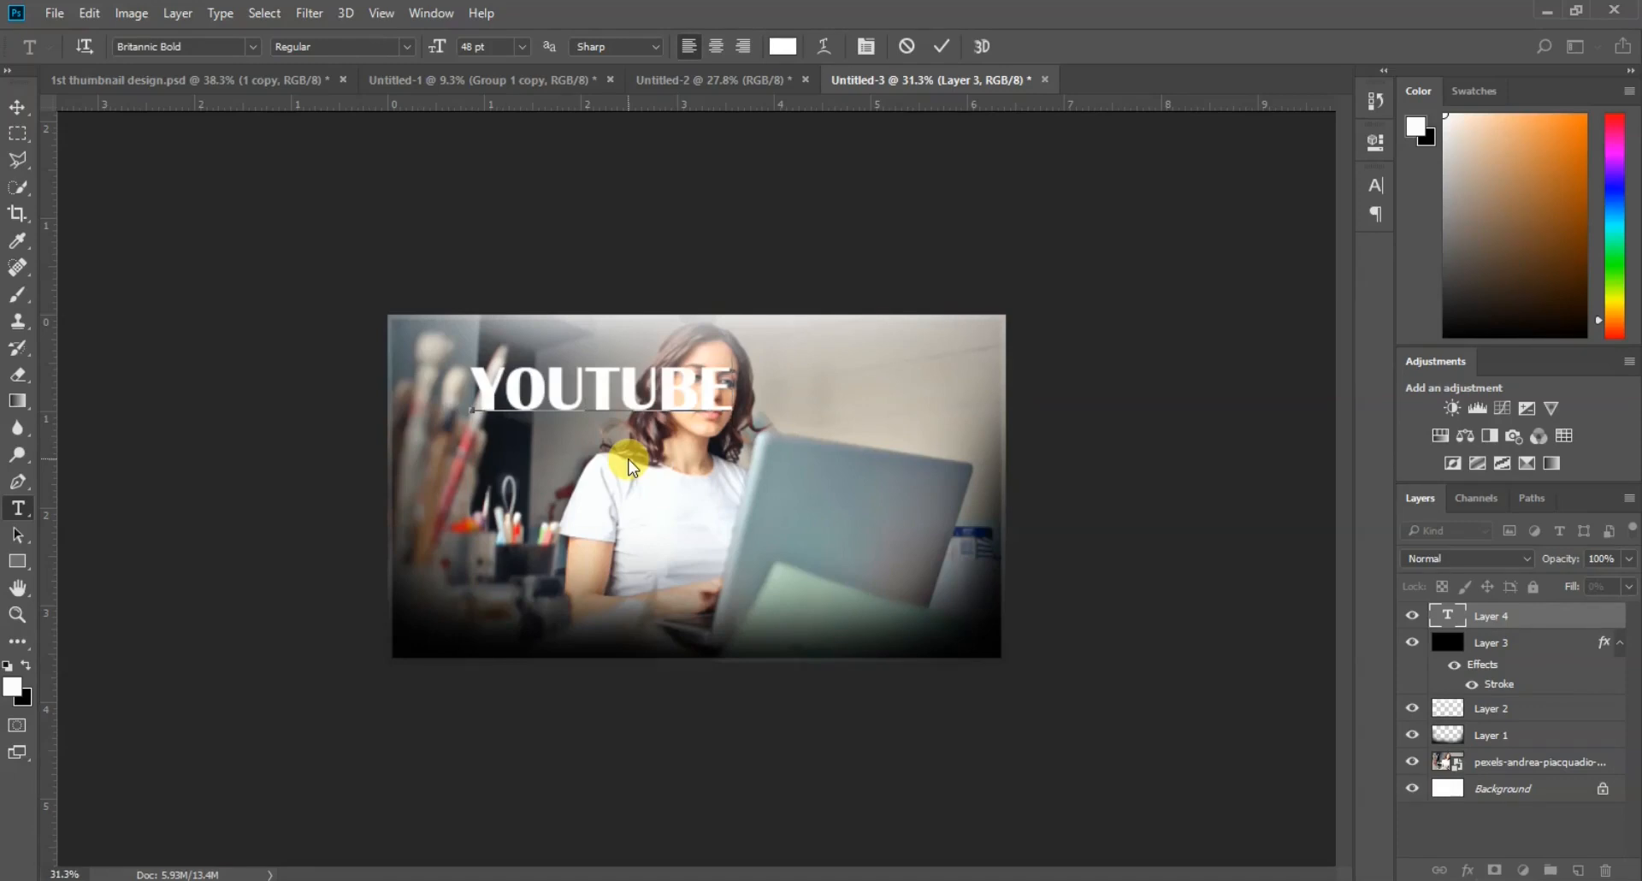
{"action": "left_click", "coordinate": [24, 109]}
{"action": "left_click_drag", "start_coordinate": [641, 367], "coordinate": [596, 424]}
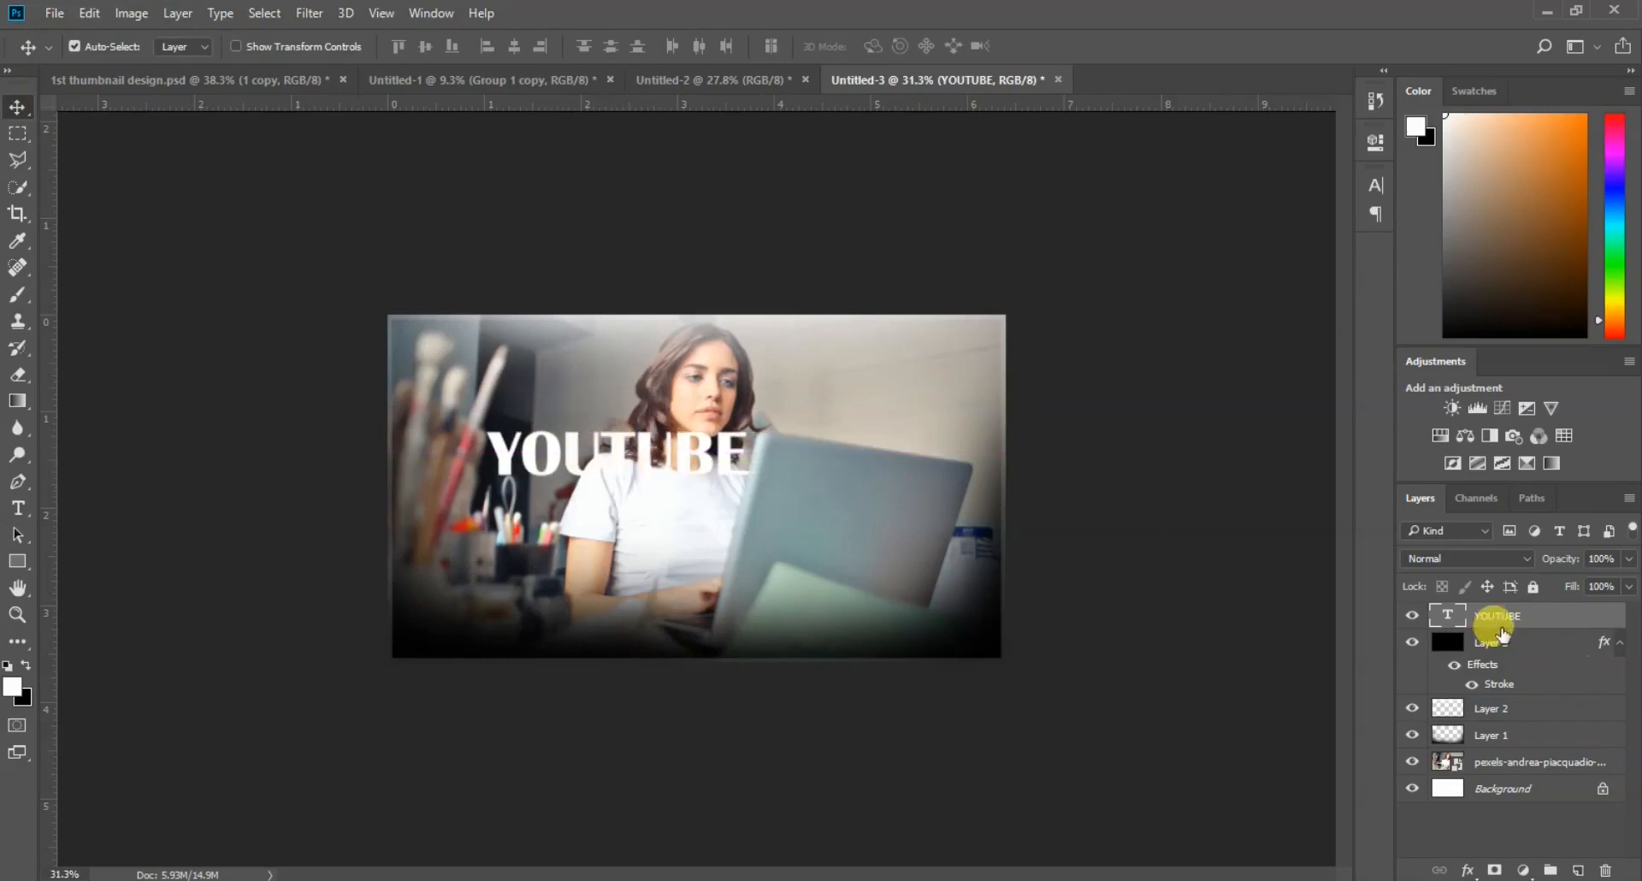
Step: Set the YOUTUBE text's font size to 60 pt
{"action": "double_click", "coordinate": [1447, 616]}
{"action": "left_click", "coordinate": [519, 47]}
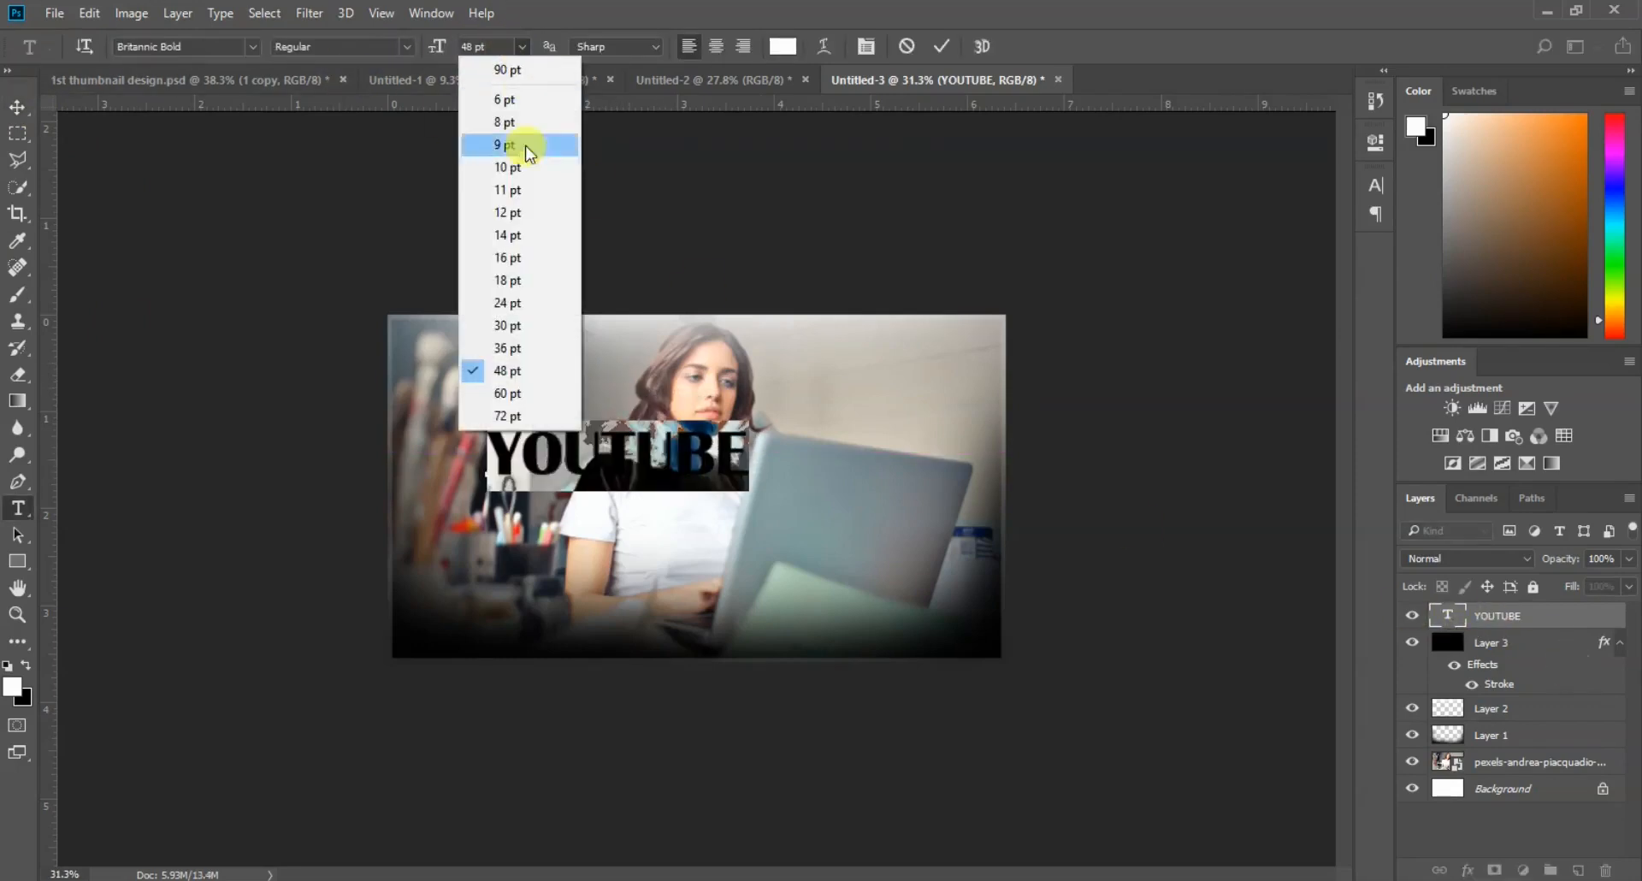
{"action": "left_click", "coordinate": [513, 392]}
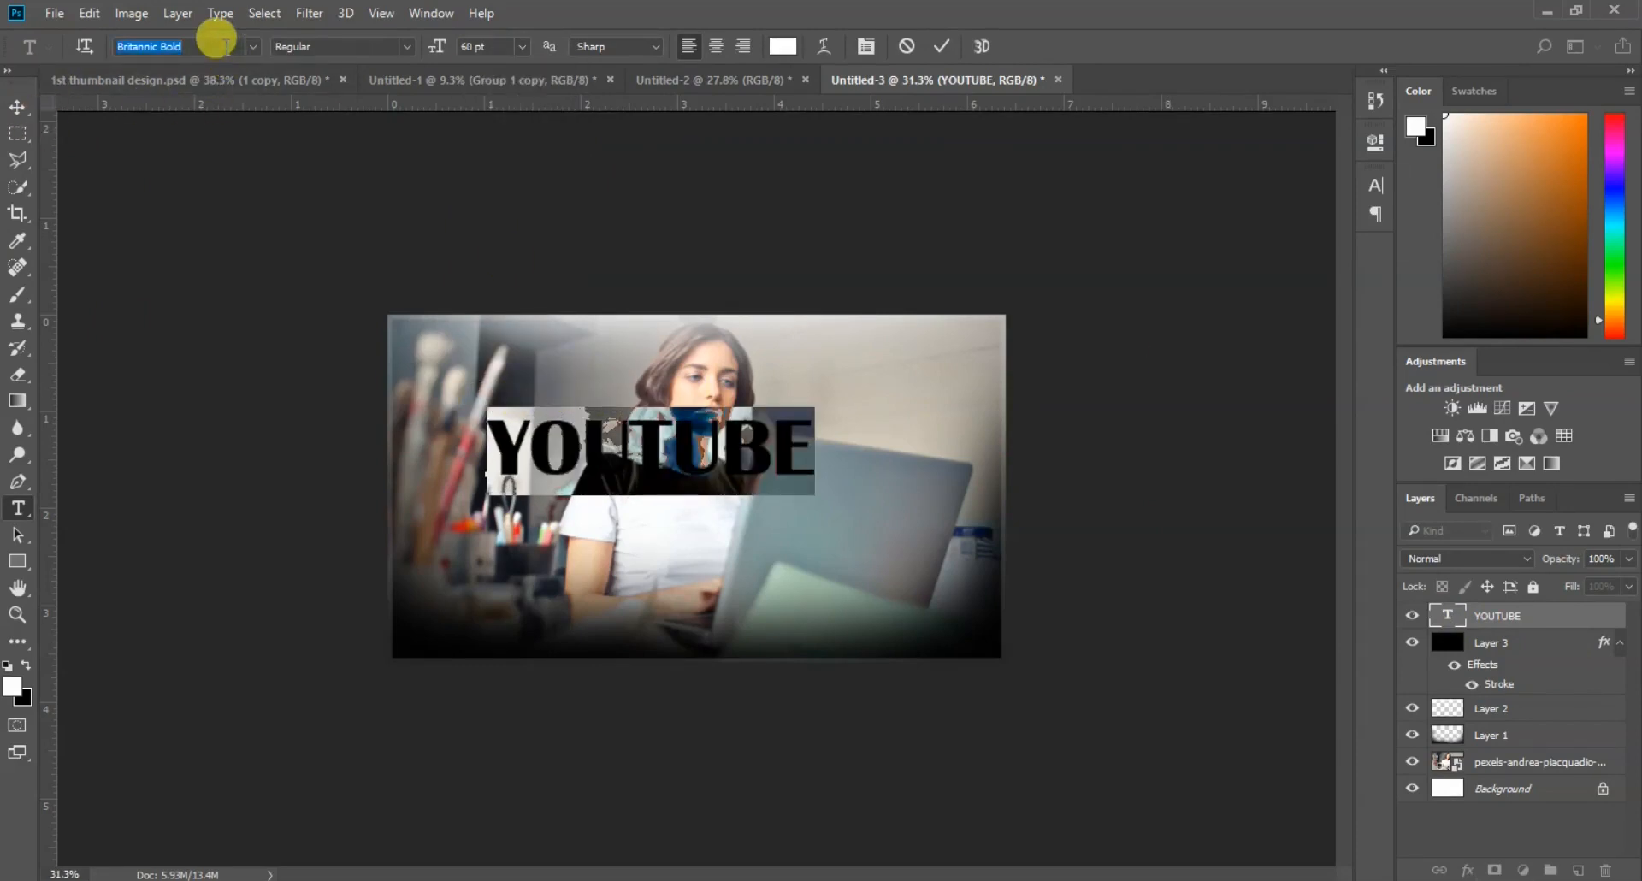
Step: Try several typefaces on the YOUTUBE text, settle on Bernard MT Condensed, and shift the text slightly toward the canvas centre
{"action": "key", "text": "Down"}
{"action": "key", "text": "Down"}
{"action": "key", "text": "Down"}
{"action": "key", "text": "Down"}
{"action": "key", "text": "Up"}
{"action": "key", "text": "Up"}
{"action": "key", "text": "Up"}
{"action": "key", "text": "Up"}
{"action": "key", "text": "Down"}
{"action": "key", "text": "Down"}
{"action": "key", "text": "Down"}
{"action": "key", "text": "Down"}
{"action": "key", "text": "Down"}
{"action": "key", "text": "Down"}
{"action": "key", "text": "Down"}
{"action": "key", "text": "Down"}
{"action": "left_click", "coordinate": [253, 46]}
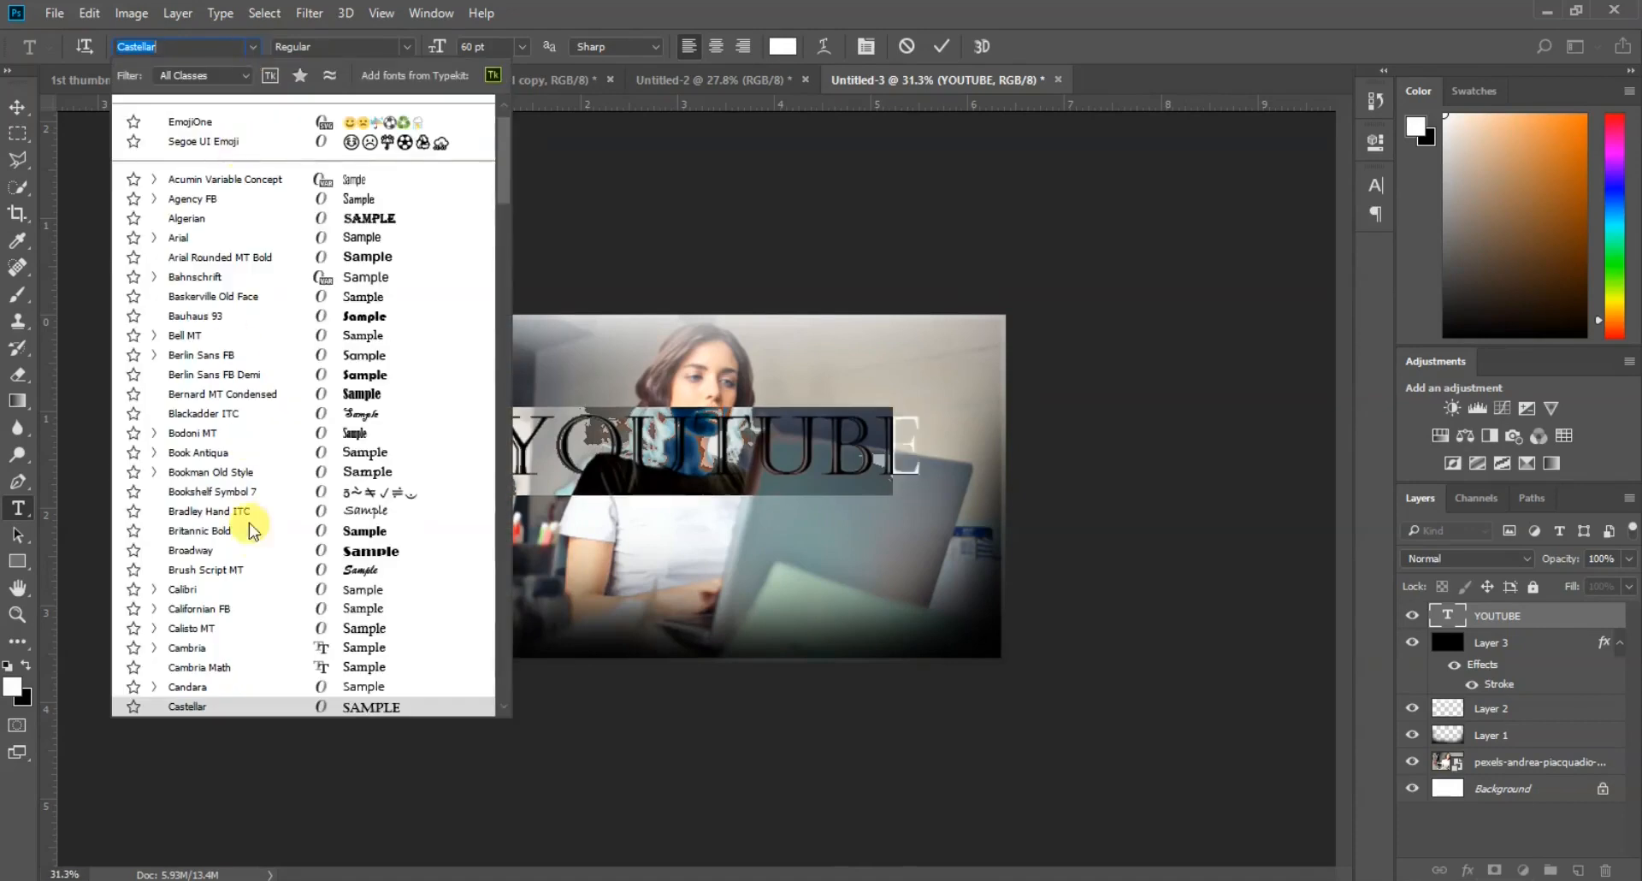
{"action": "left_click", "coordinate": [364, 397]}
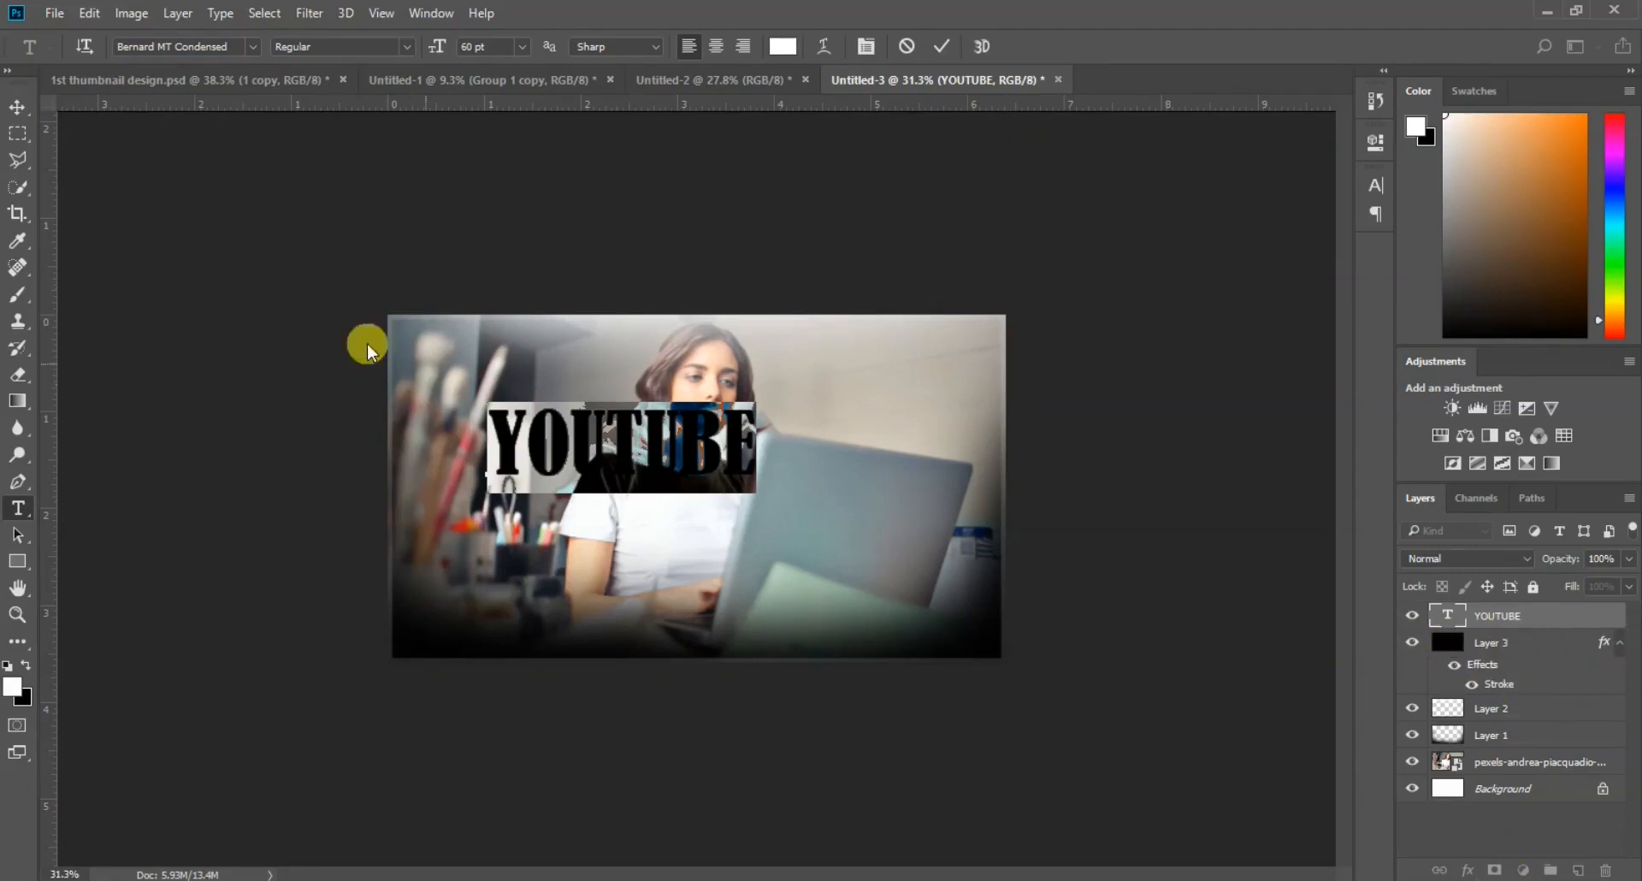
{"action": "left_click", "coordinate": [19, 106]}
{"action": "left_click_drag", "start_coordinate": [658, 434], "coordinate": [684, 449]}
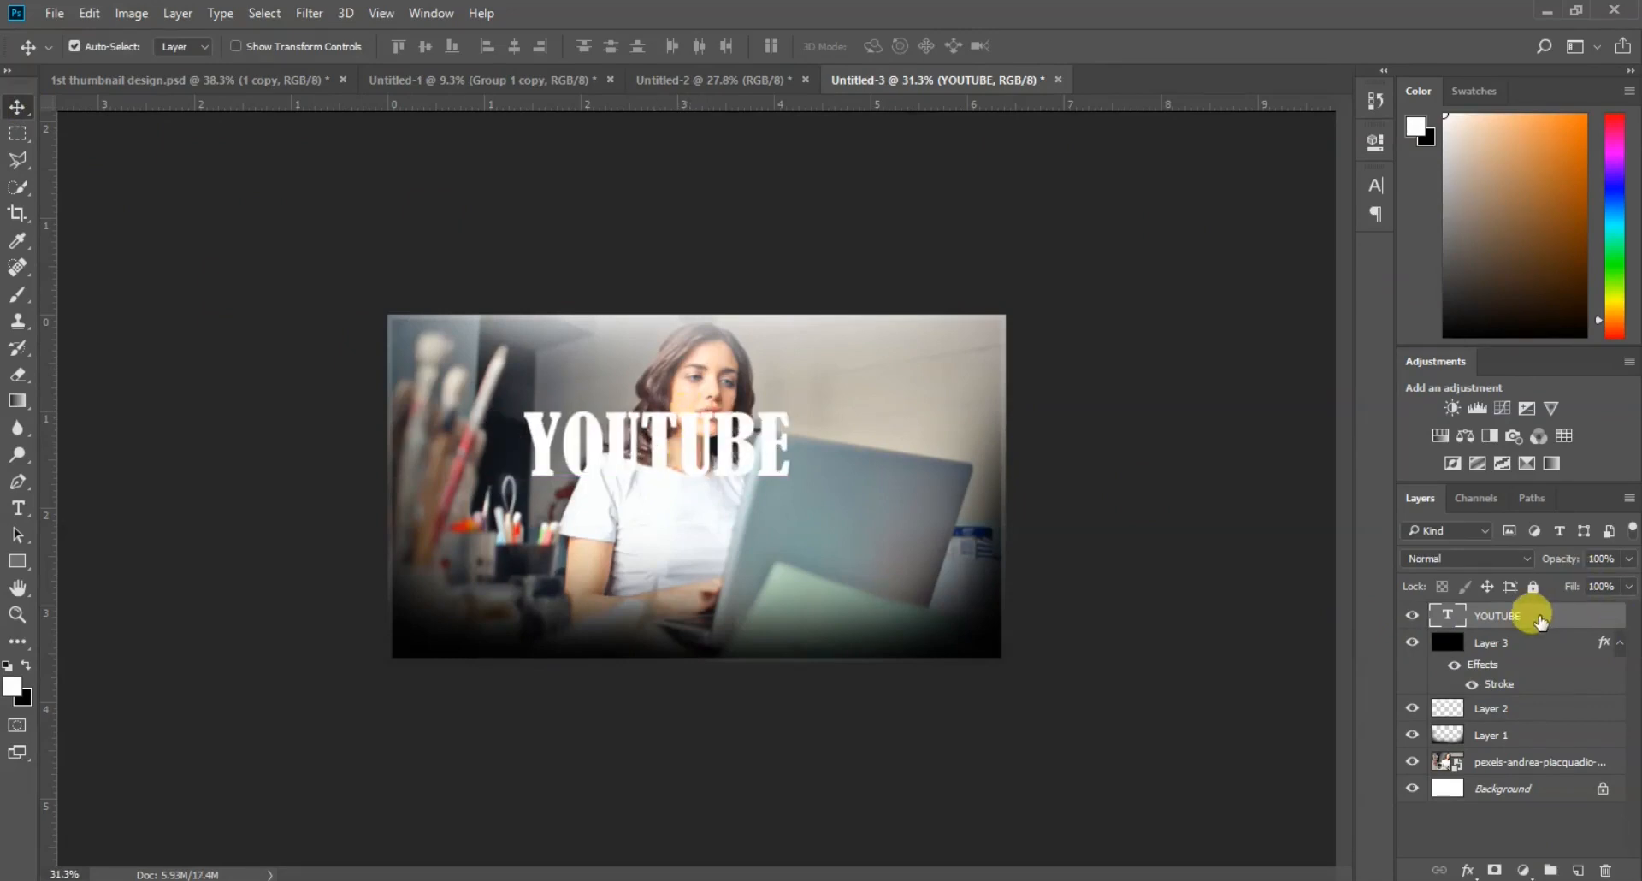
Step: Duplicate the YOUTUBE text, place the copy directly below it, and change the copy's wording to INTRO &OUTRO
{"action": "key", "text": "ctrl+j"}
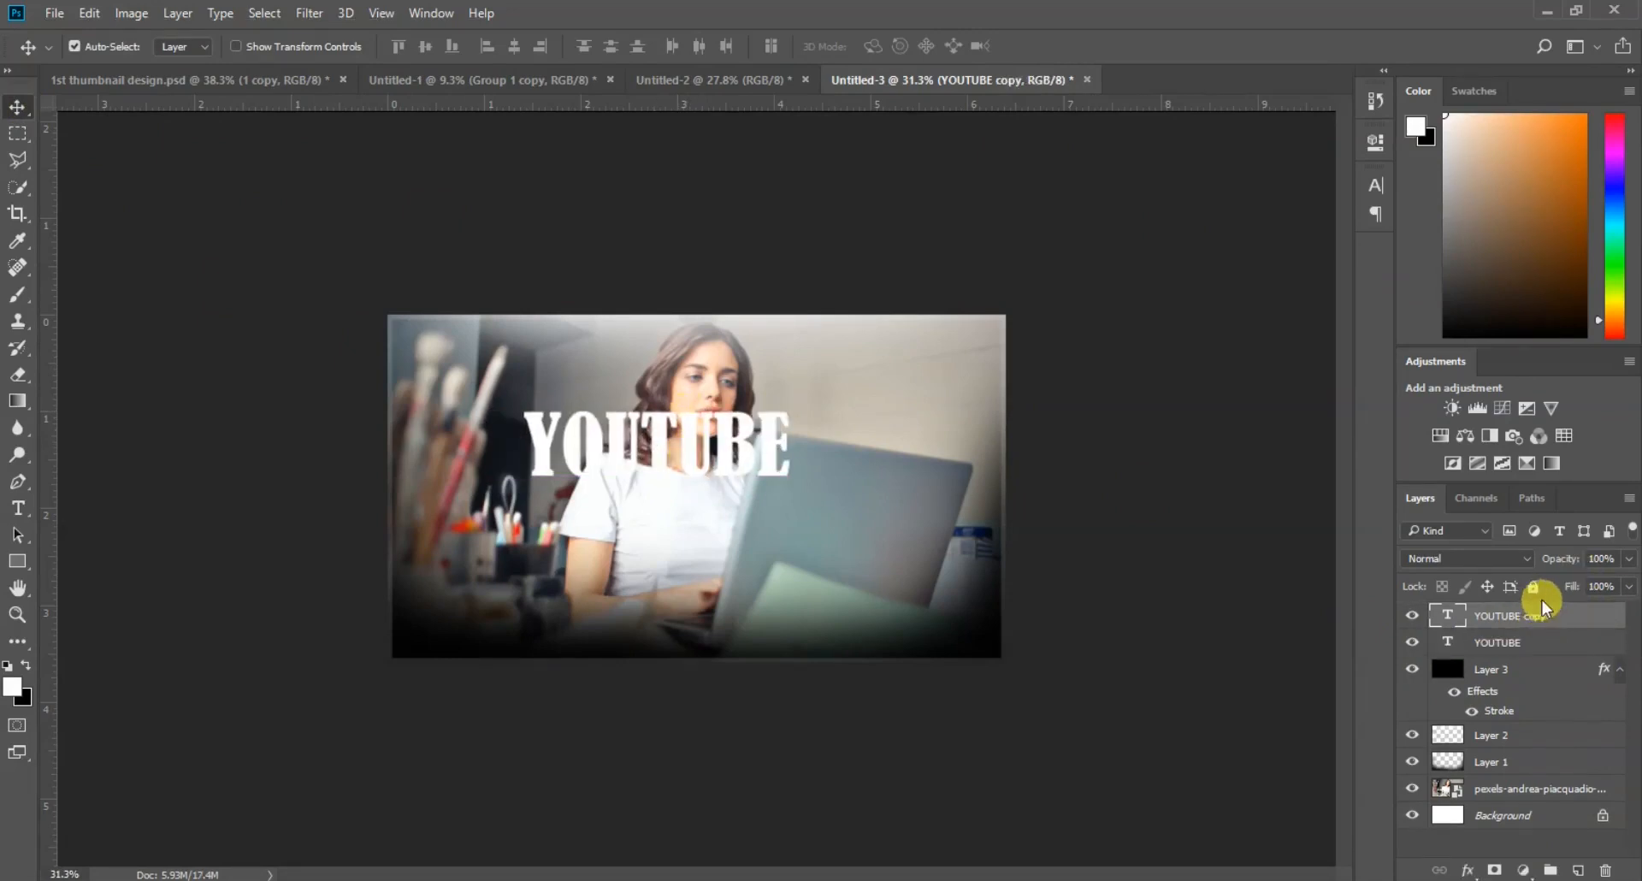
{"action": "left_click_drag", "start_coordinate": [726, 466], "coordinate": [728, 539]}
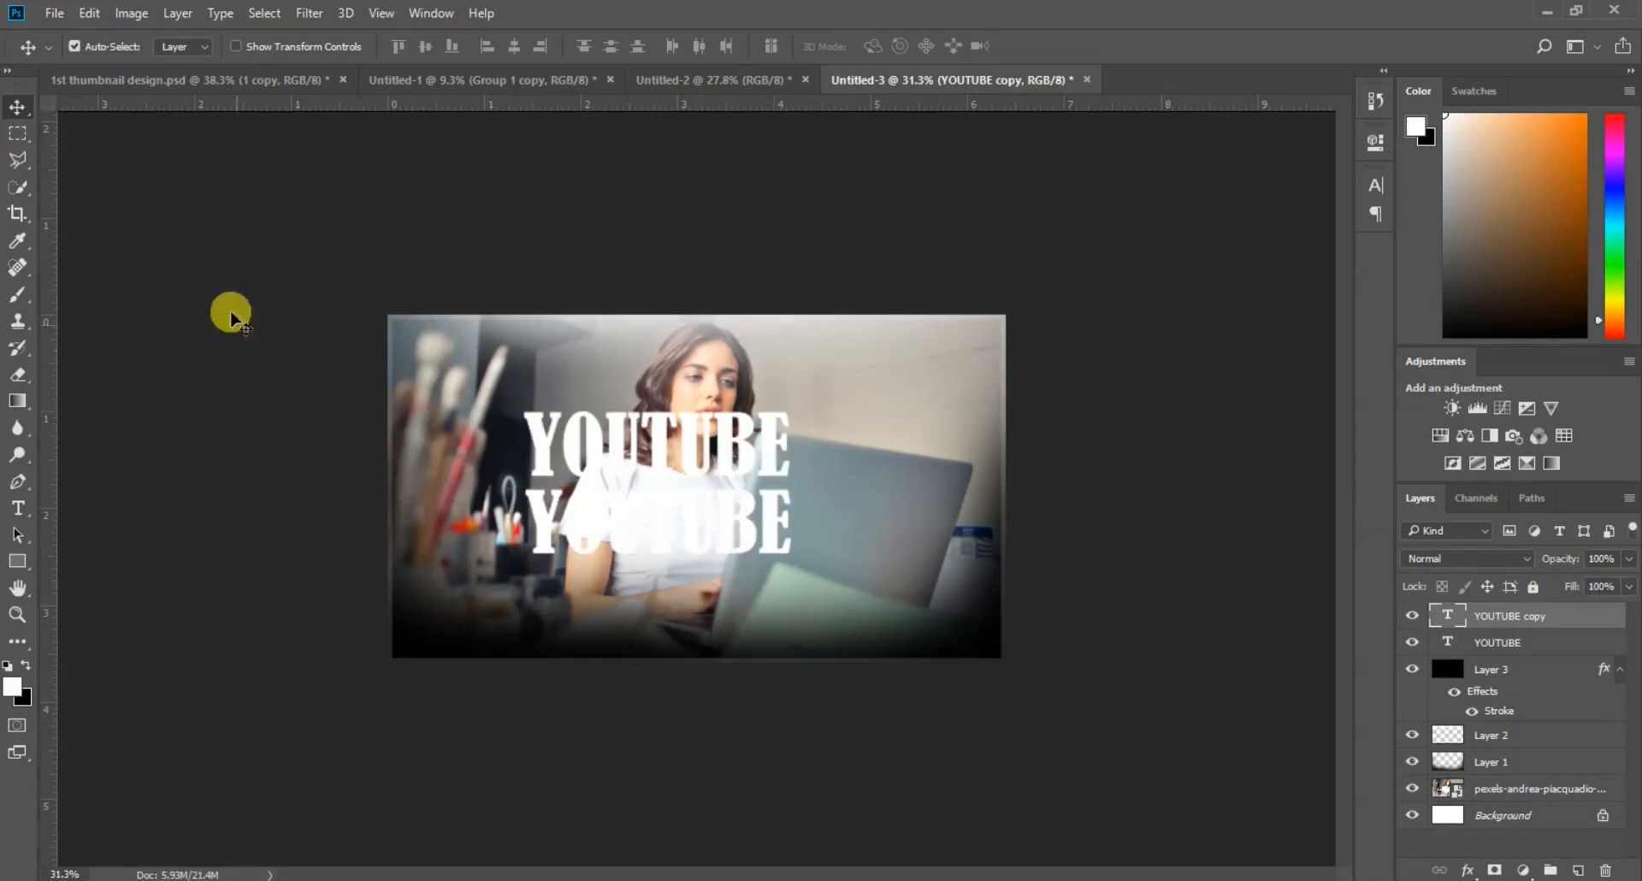
{"action": "left_click", "coordinate": [18, 508]}
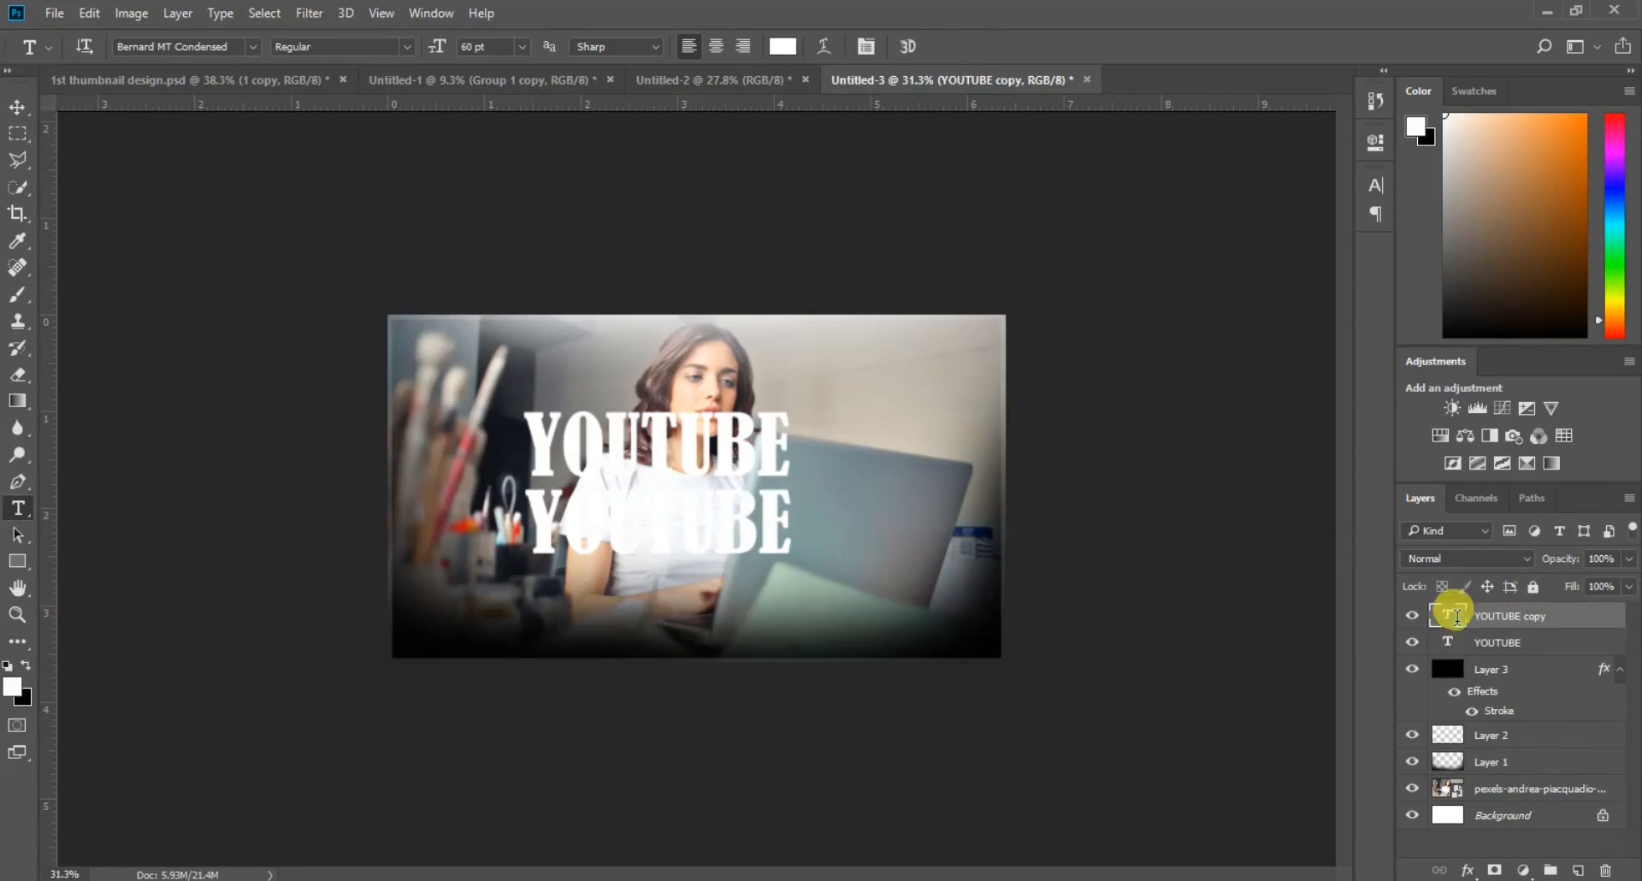
{"action": "double_click", "coordinate": [1450, 616]}
{"action": "type", "text": "IN"}
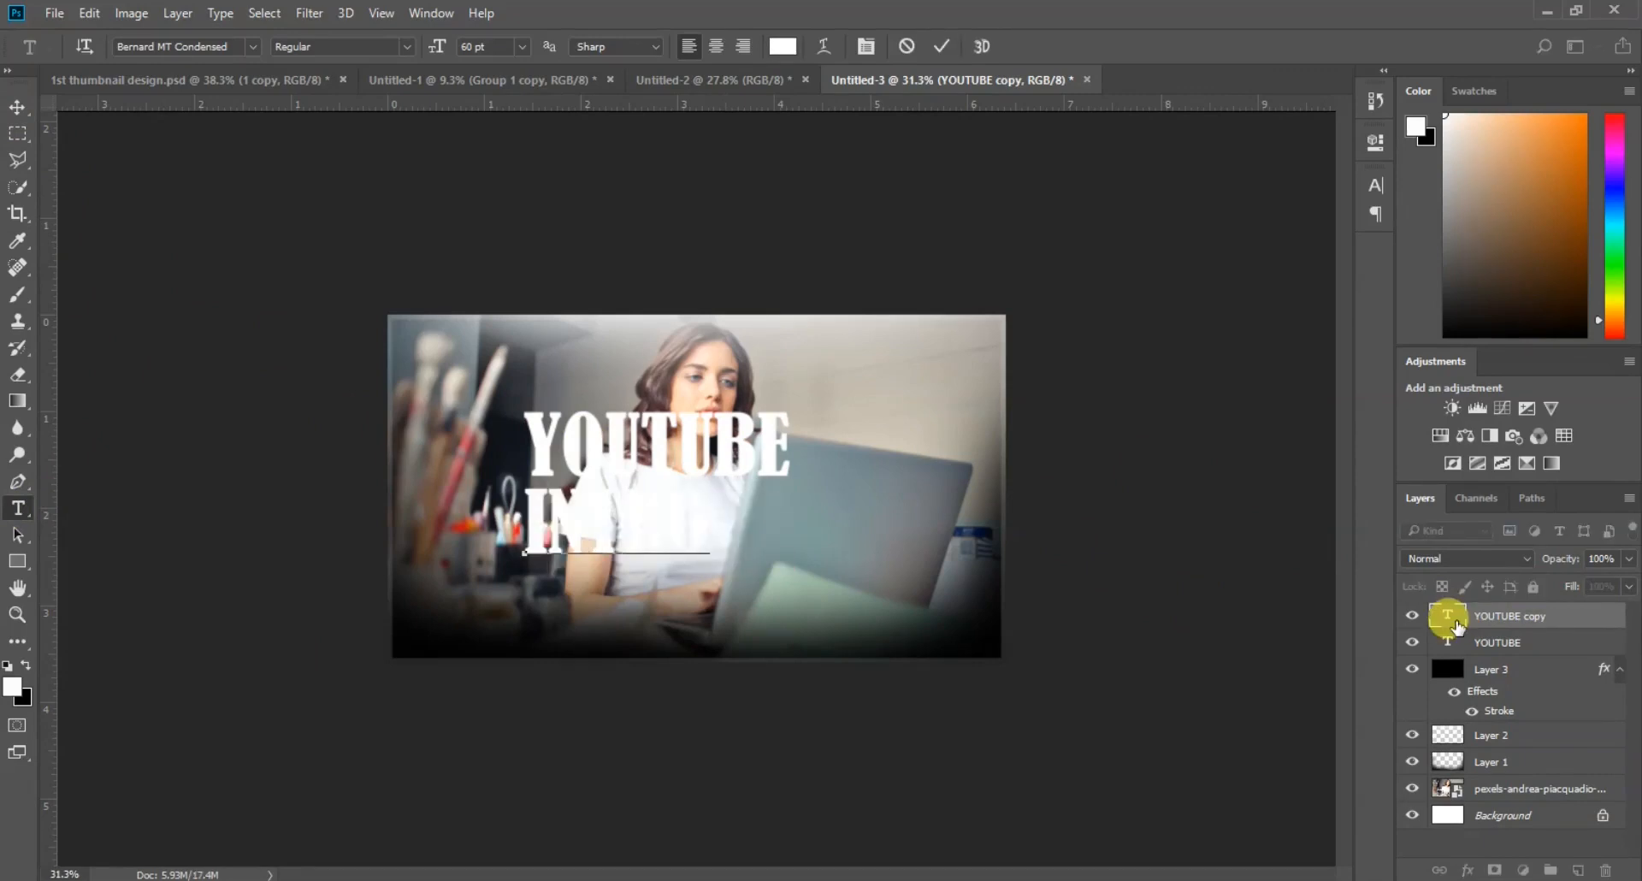
{"action": "type", "text": "TRO &"}
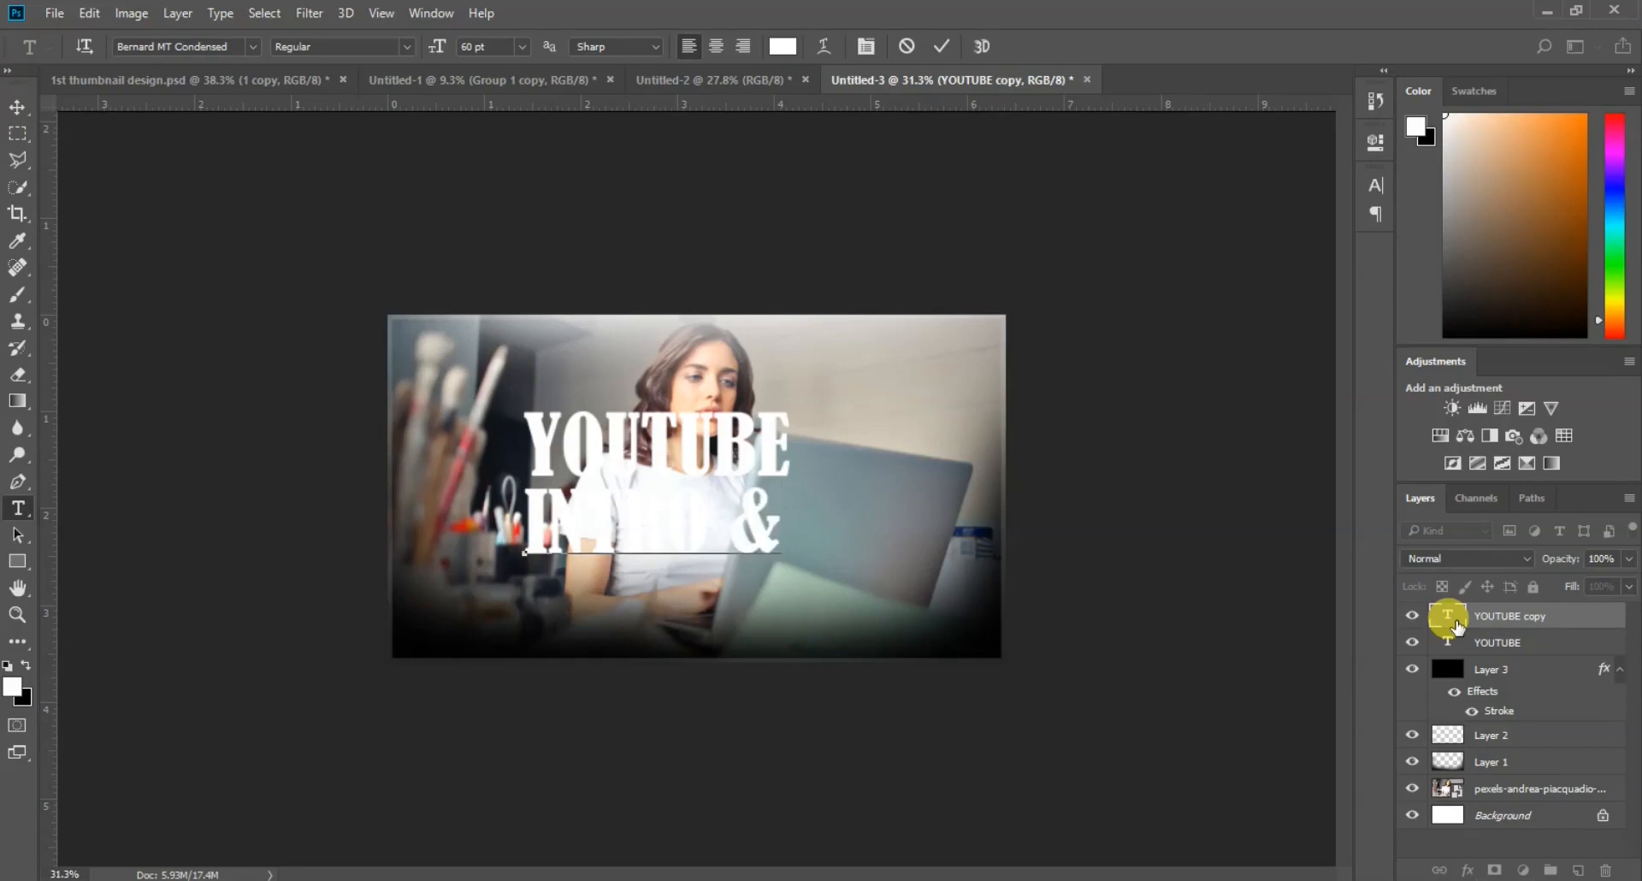
{"action": "type", "text": "OUTRO"}
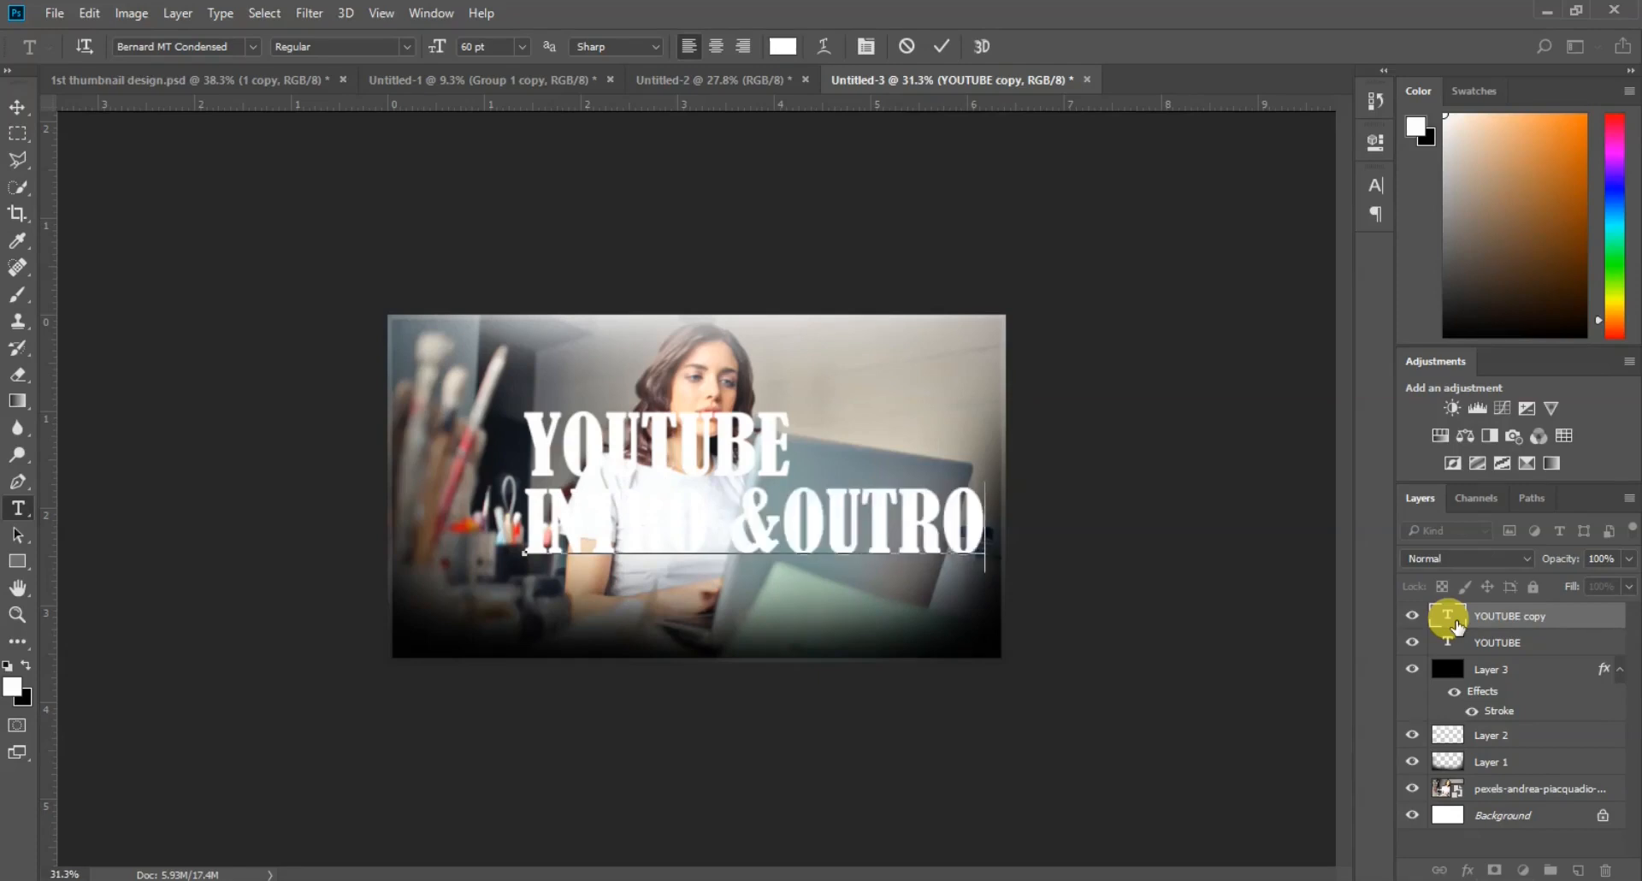
{"action": "left_click", "coordinate": [1458, 625]}
Step: Move the INTRO &OUTRO text to sit centred below YOUTUBE, and place its layer beneath the YOUTUBE layer
{"action": "left_click", "coordinate": [17, 106]}
{"action": "left_click_drag", "start_coordinate": [813, 543], "coordinate": [733, 547]}
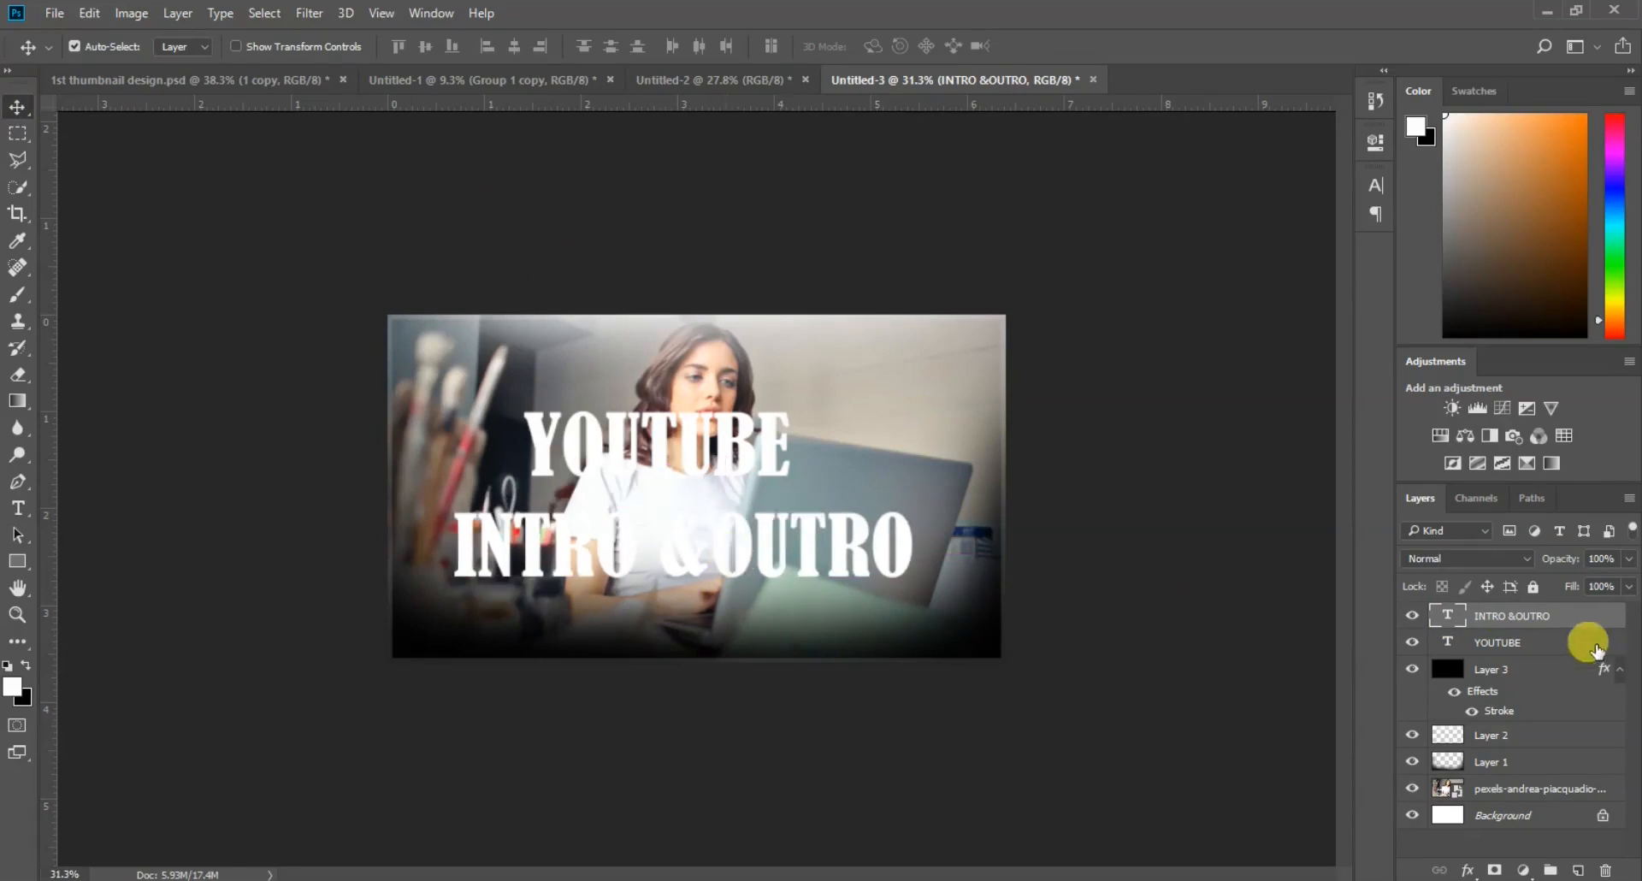
{"action": "left_click_drag", "start_coordinate": [1565, 616], "coordinate": [1570, 667]}
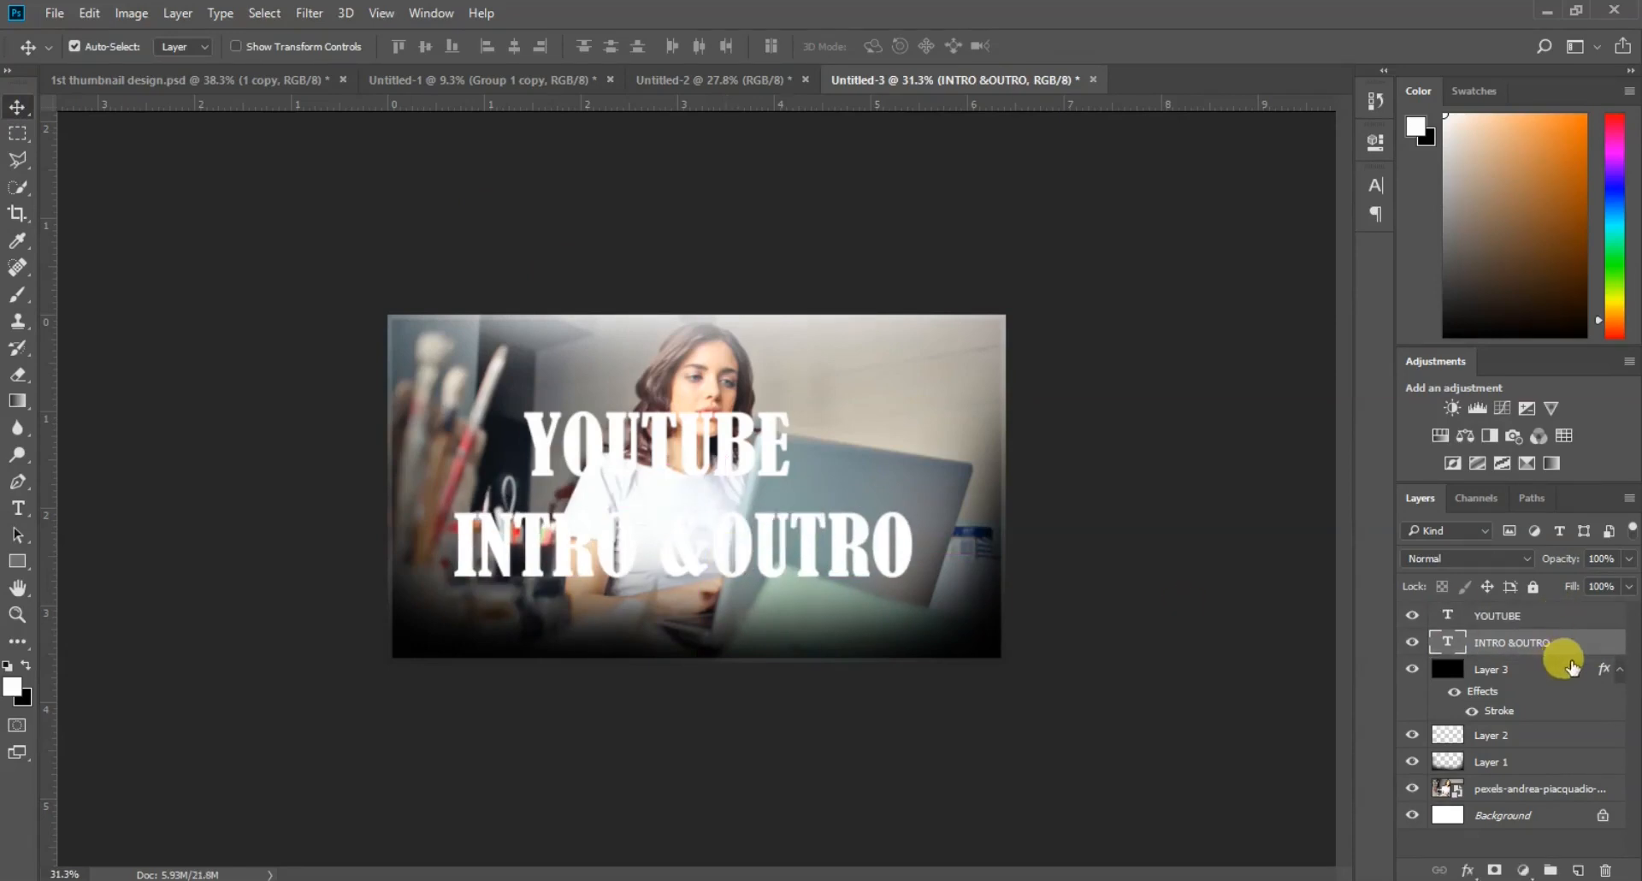
Step: Create a layer beneath INTRO &OUTRO and fill a rectangular selection about 5.1 by 1 in around that text with black
{"action": "left_click_drag", "start_coordinate": [1531, 642], "coordinate": [1539, 671]}
{"action": "left_click", "coordinate": [17, 132]}
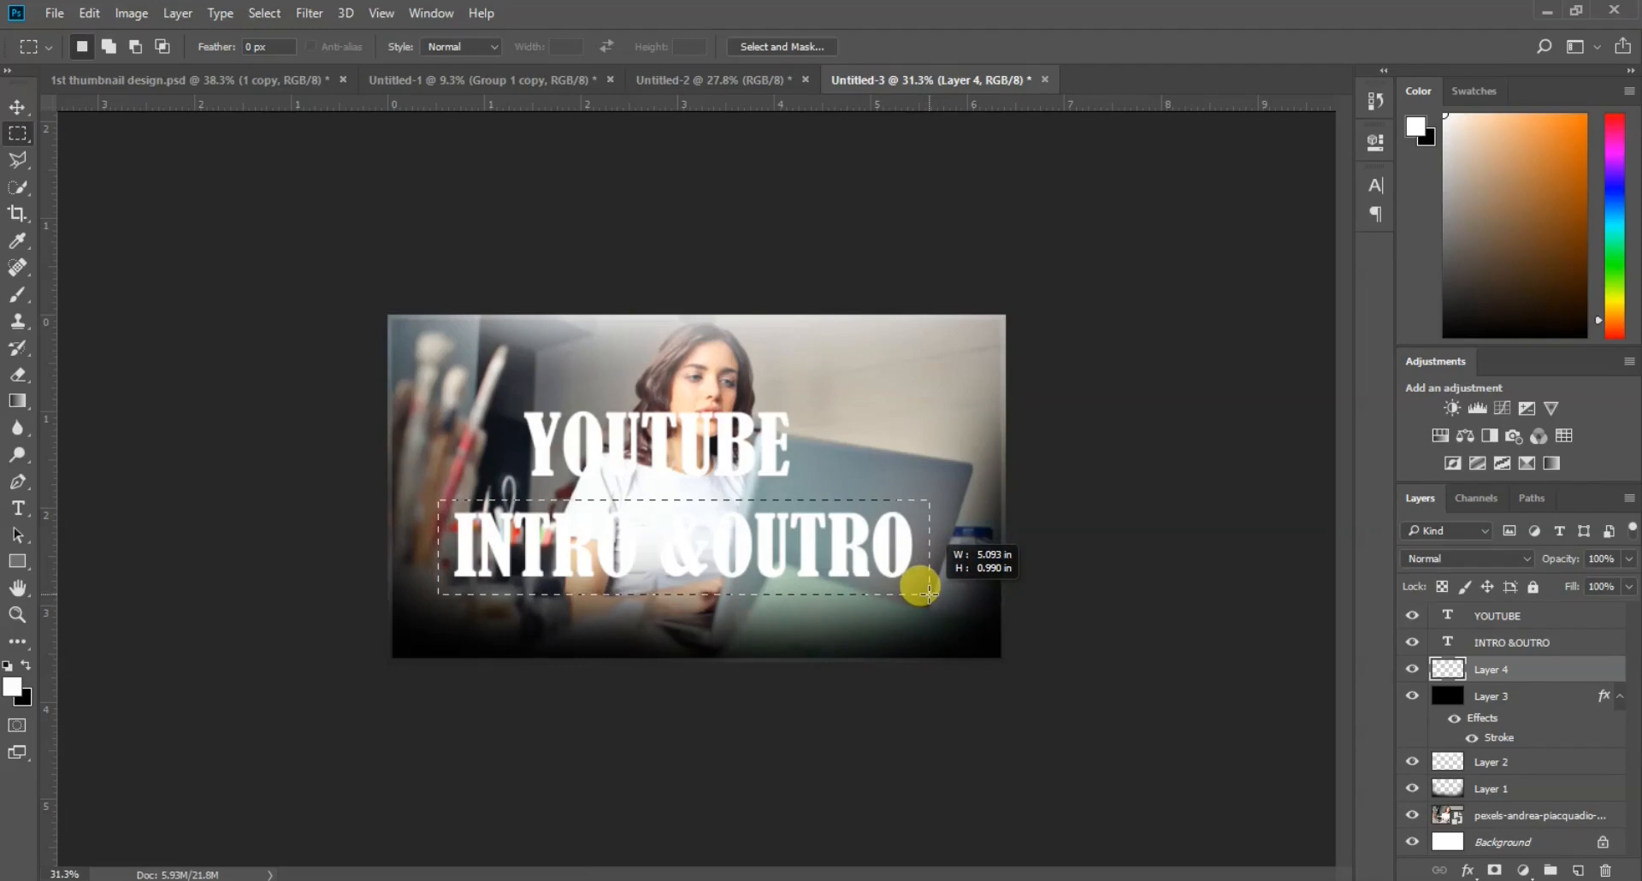
{"action": "left_click_drag", "start_coordinate": [930, 598], "coordinate": [931, 594]}
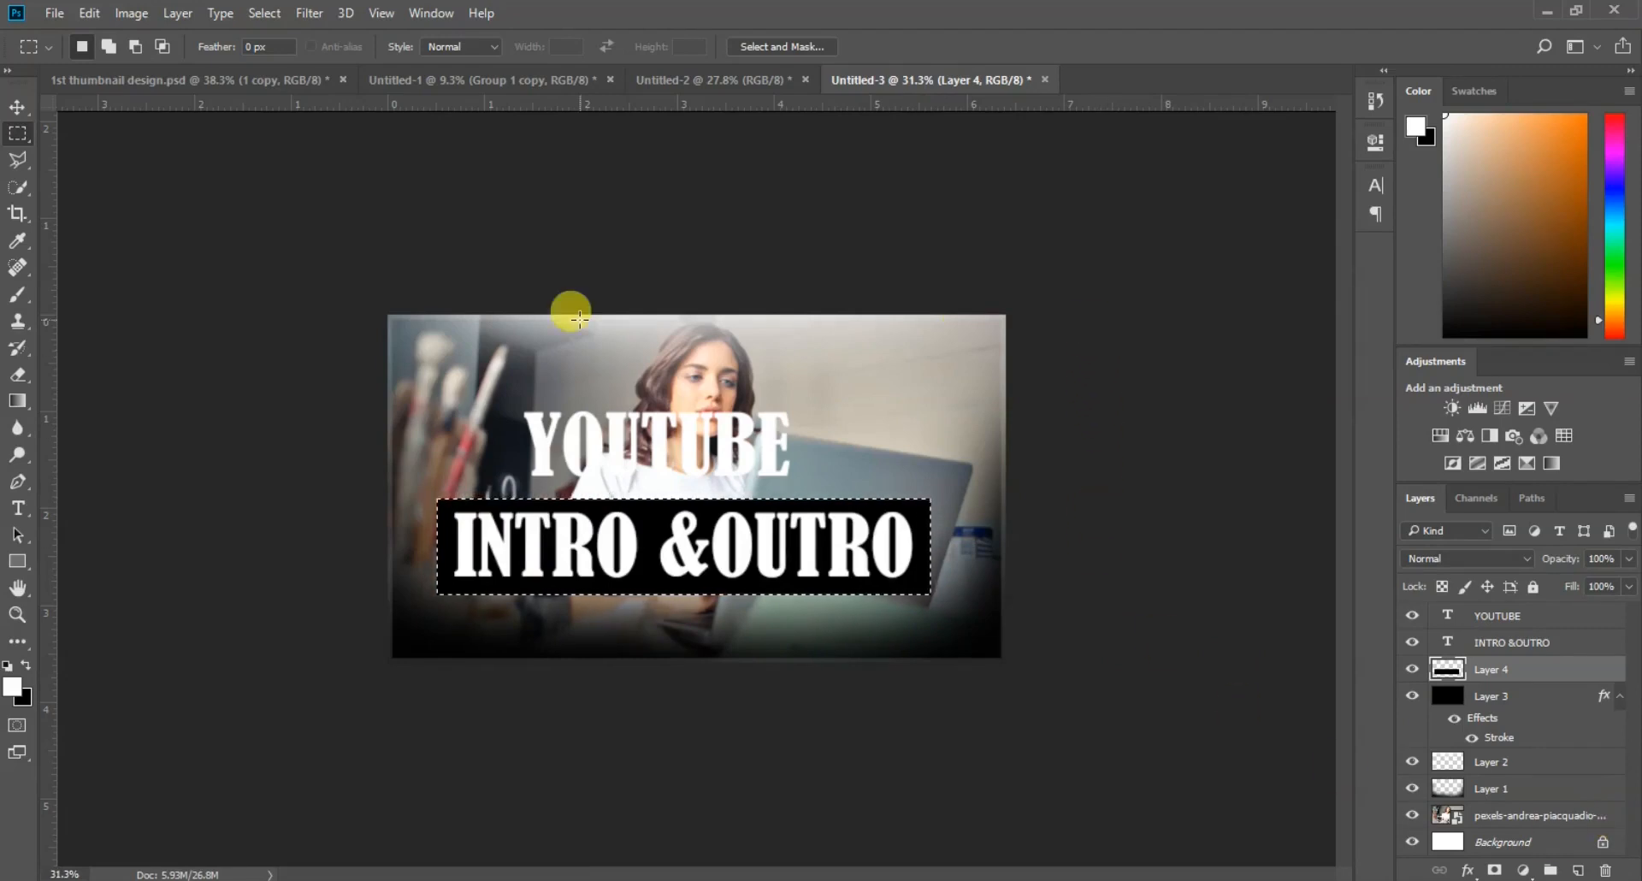
Step: Centre the INTRO &OUTRO text and its black rectangle on the rectangular selection, and clear the selection
{"action": "left_click", "coordinate": [17, 107]}
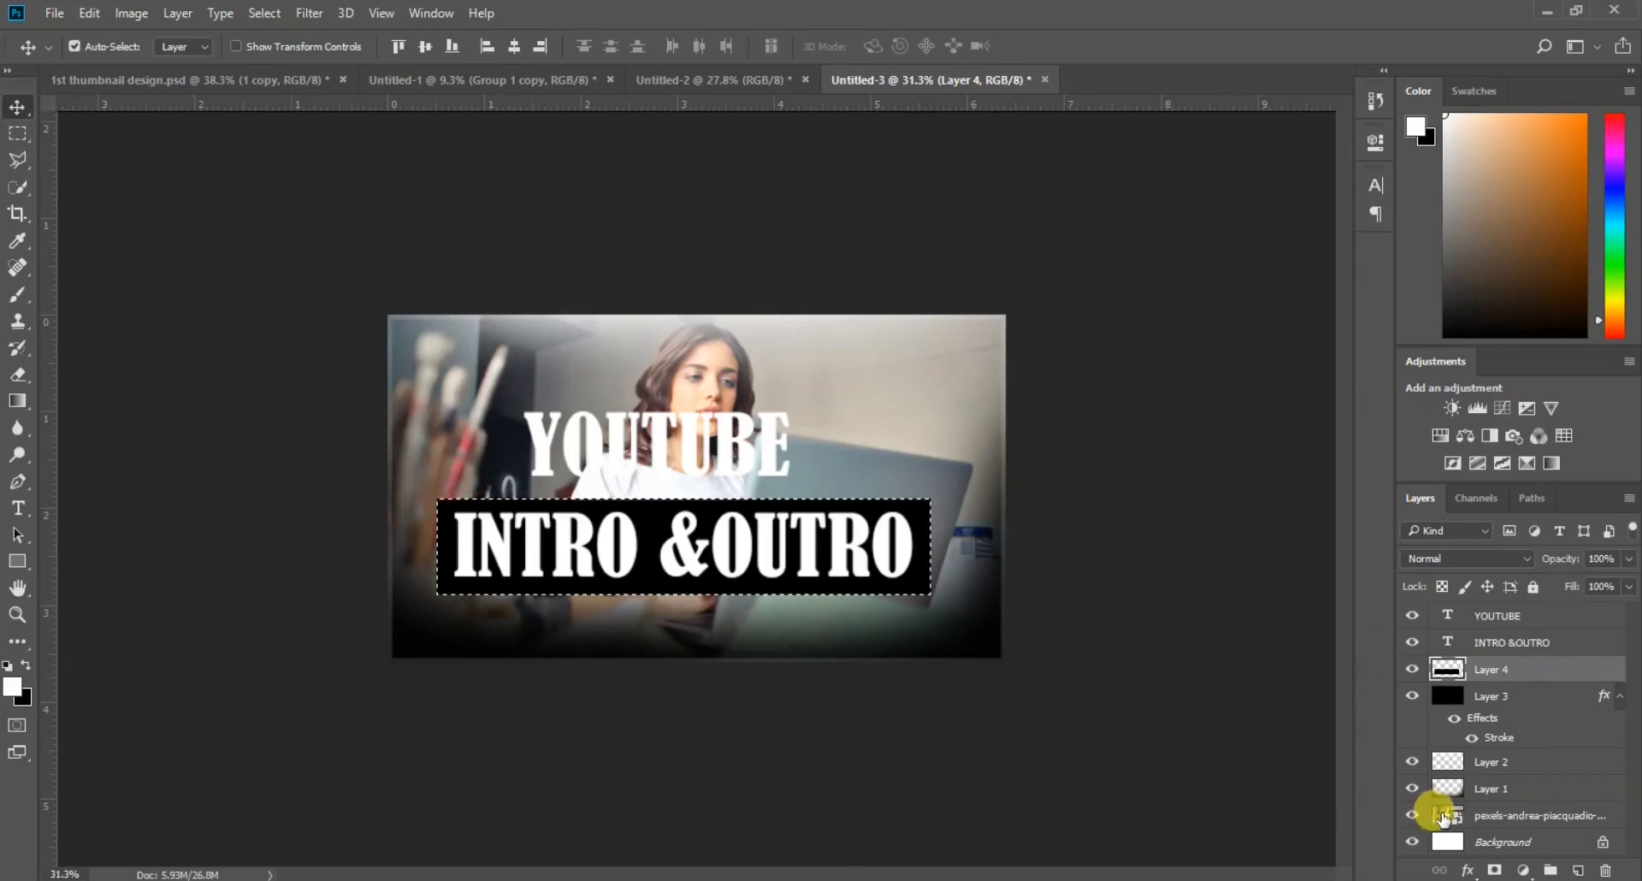
{"action": "left_click", "coordinate": [1544, 703]}
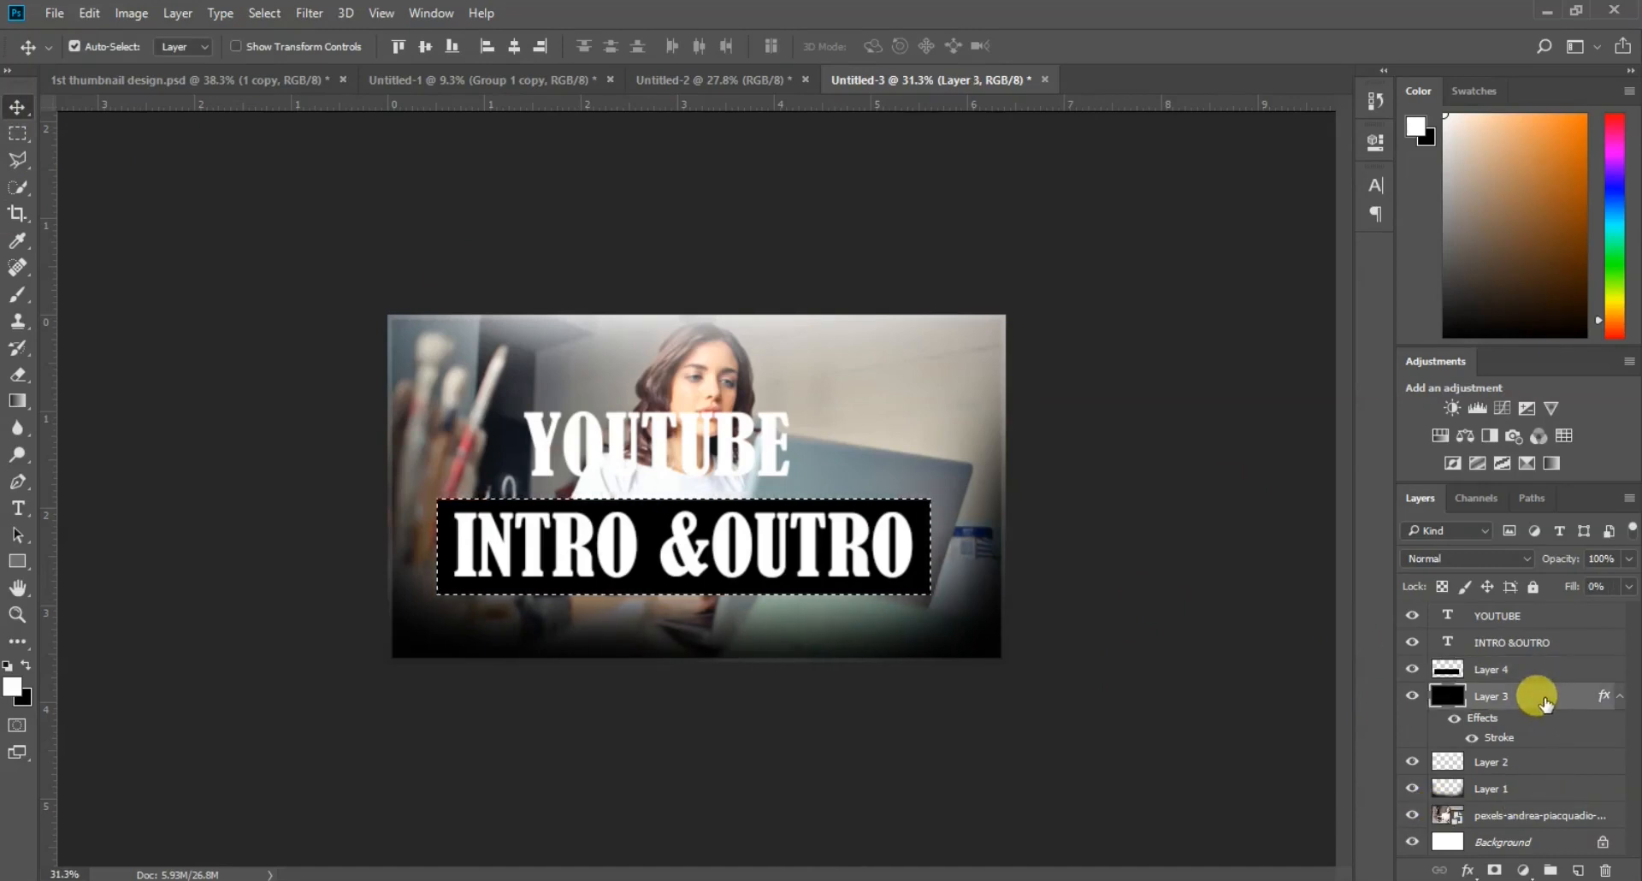
{"action": "left_click", "coordinate": [1541, 670]}
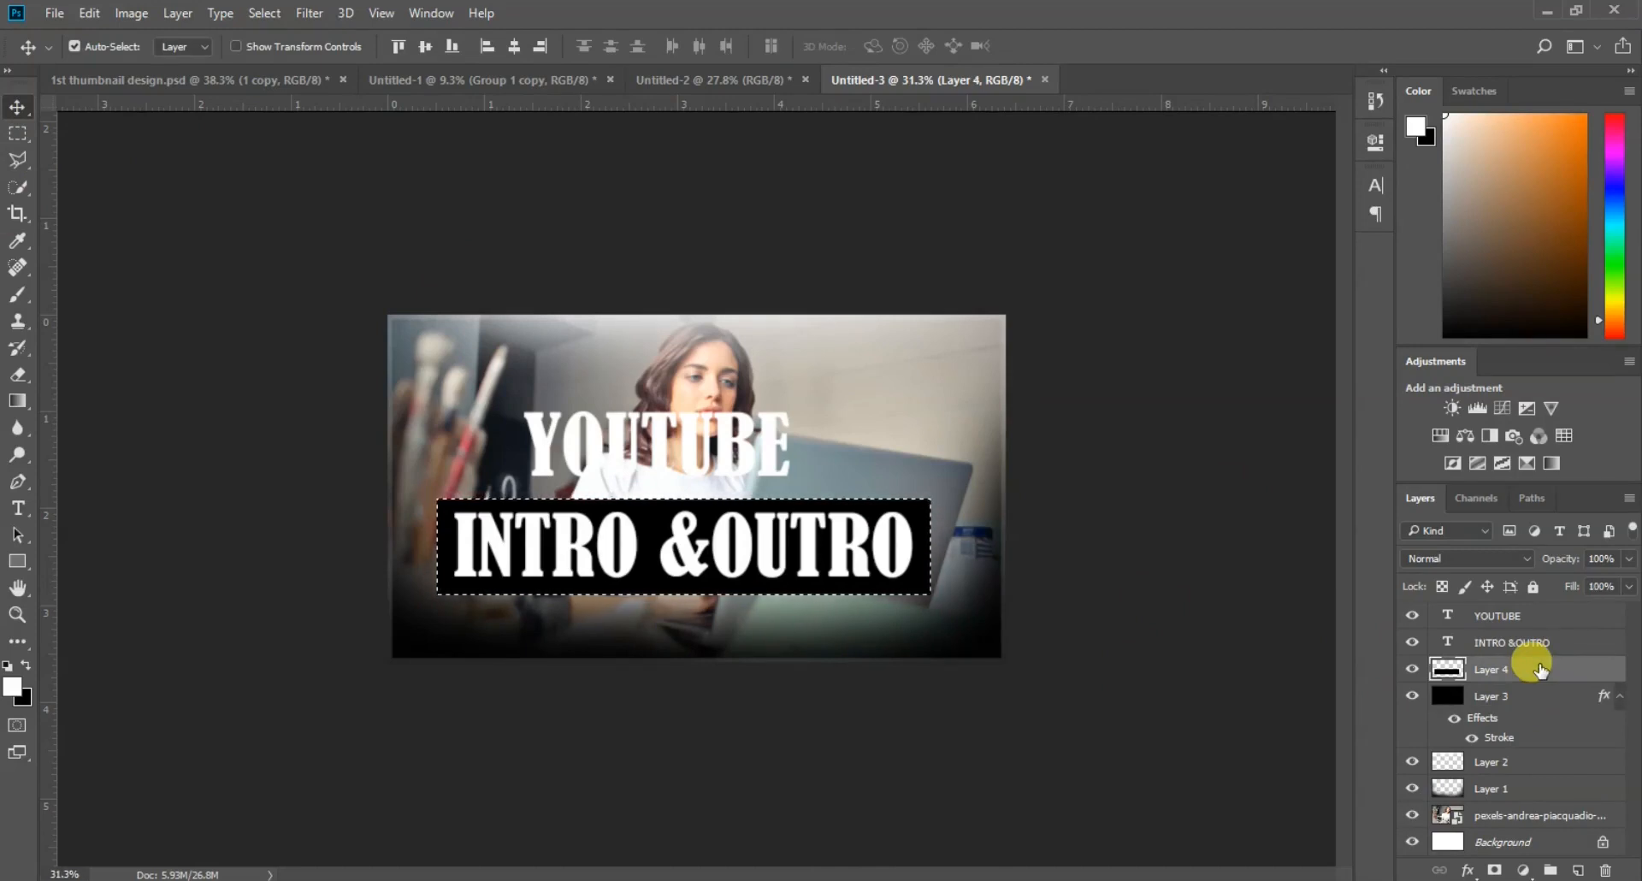
{"action": "left_click", "coordinate": [1558, 648], "text": "ctrl"}
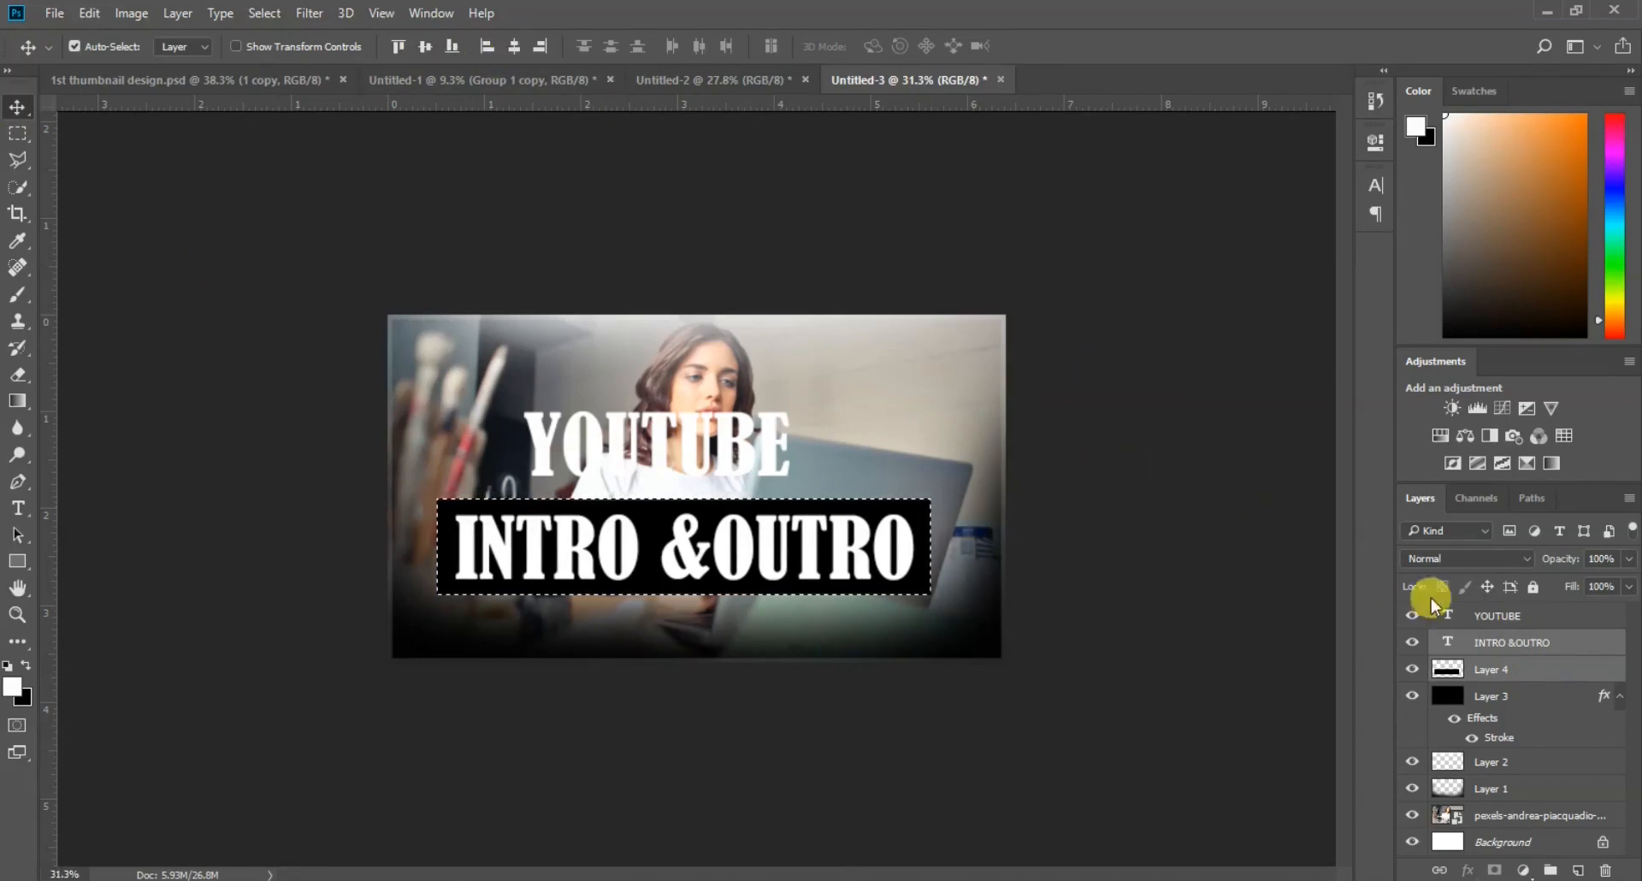
{"action": "left_click", "coordinate": [265, 13]}
{"action": "left_click", "coordinate": [285, 55]}
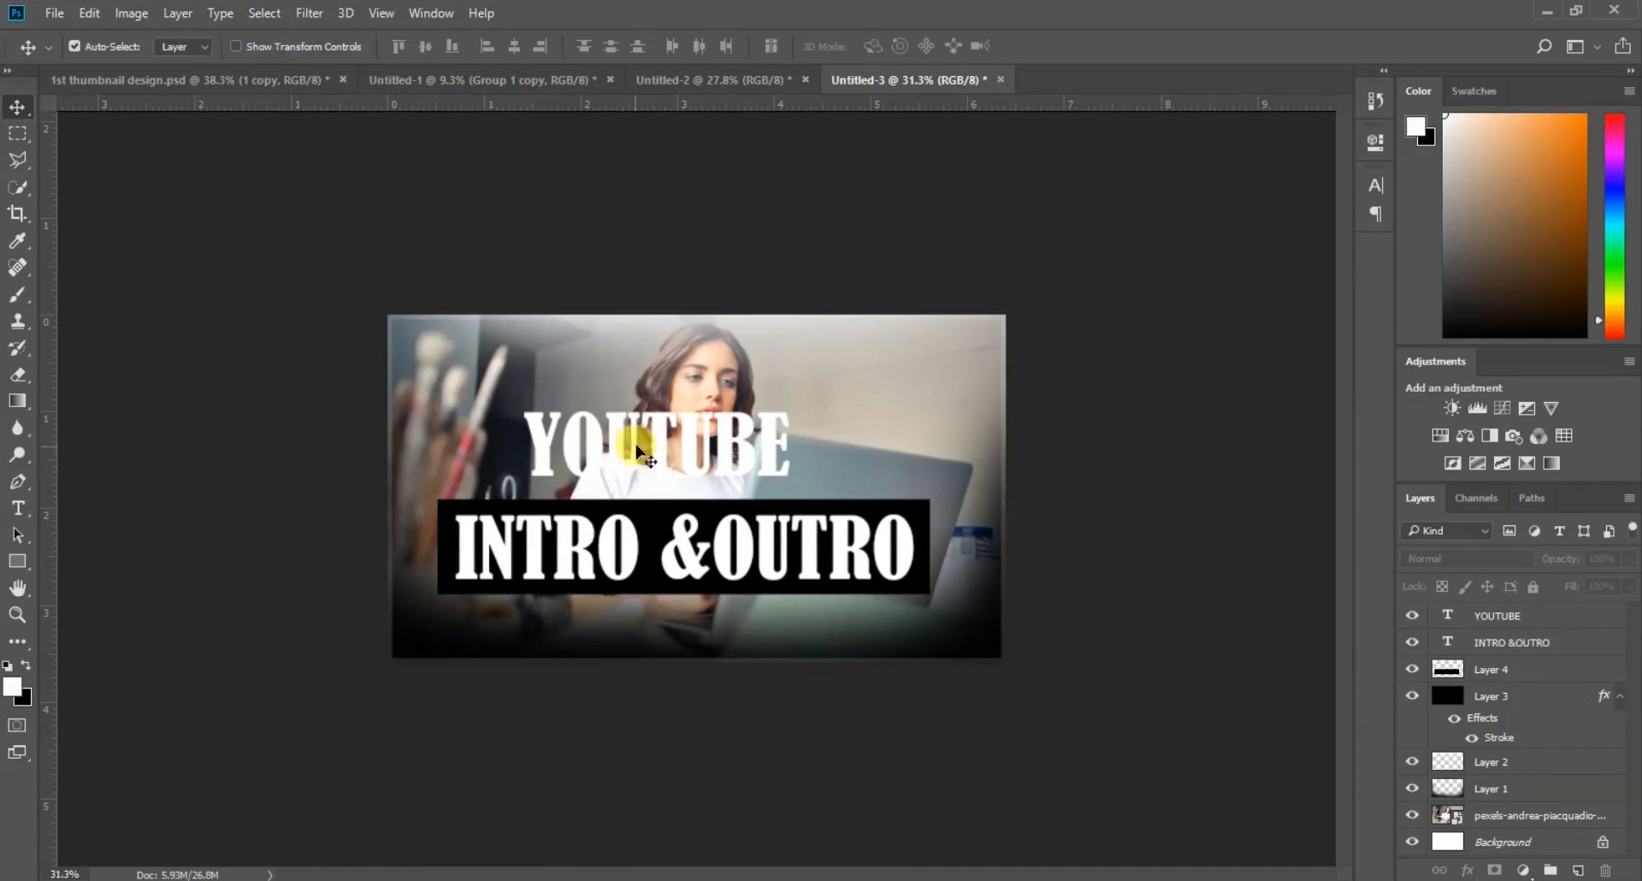
Step: Stretch the YOUTUBE text to about 184% width and 138% height so that it spans the black rectangle's width
{"action": "left_click", "coordinate": [1546, 617]}
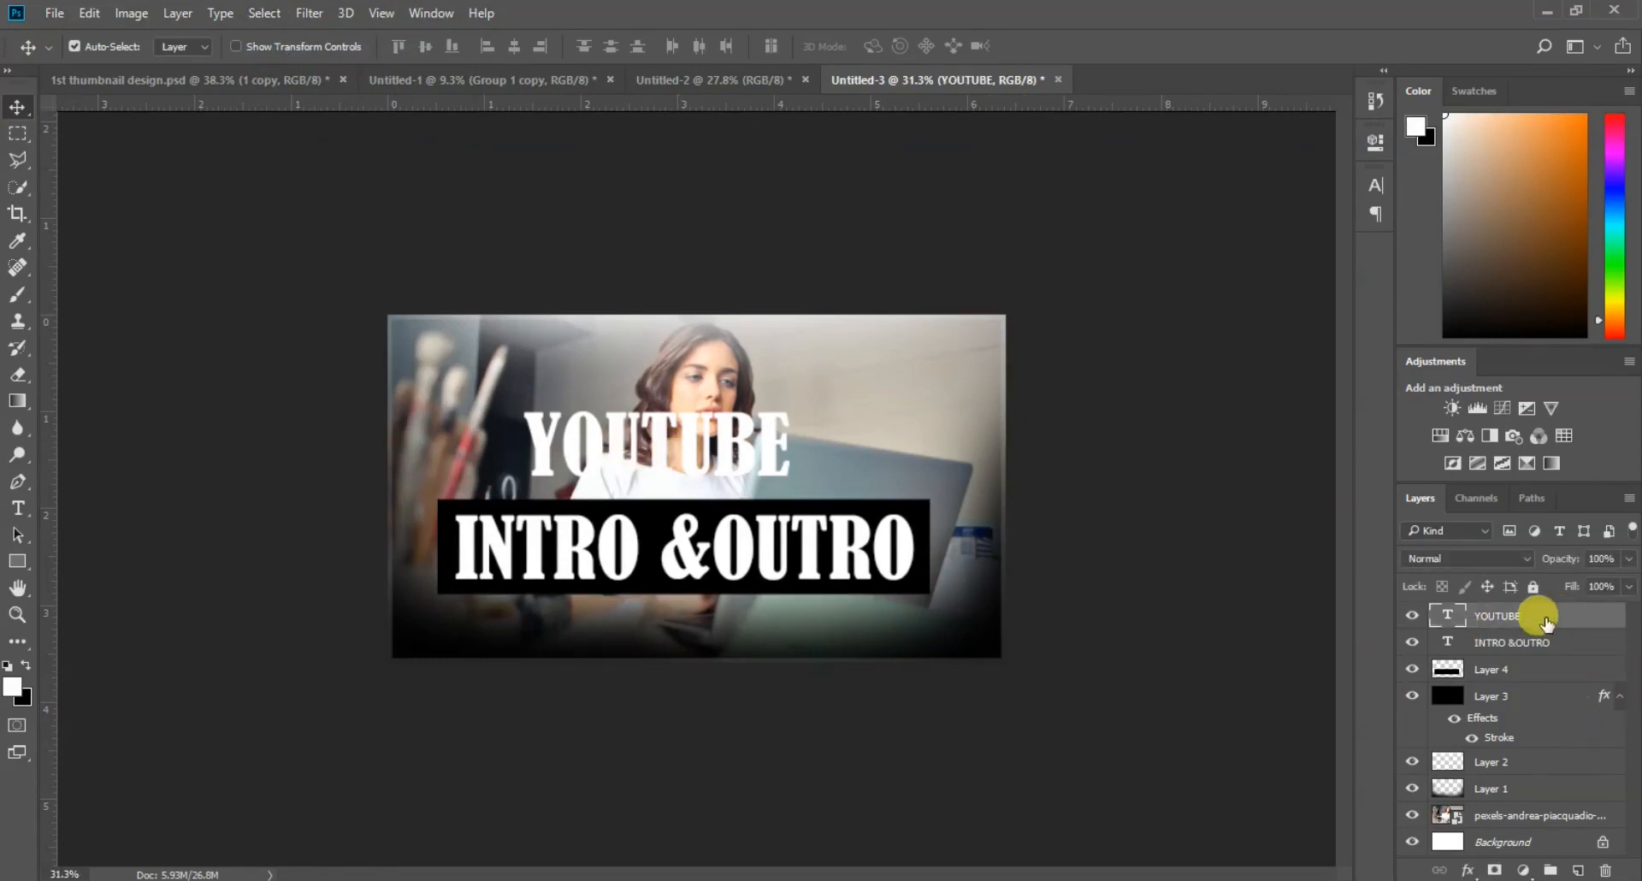
{"action": "key", "text": "ctrl+t"}
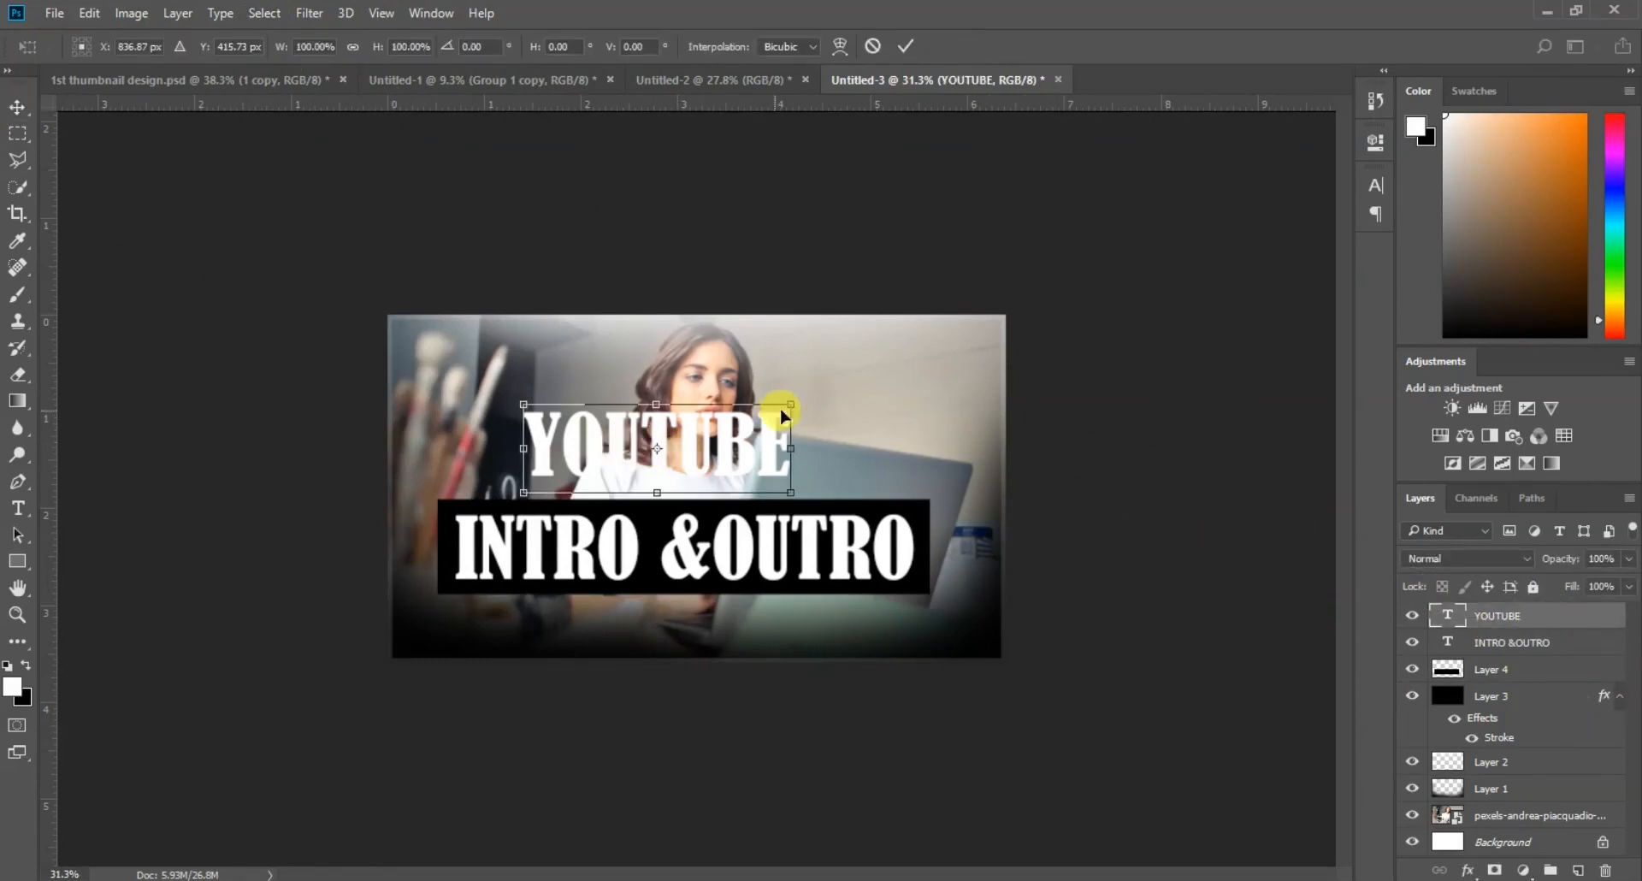
{"action": "left_click_drag", "start_coordinate": [807, 400], "coordinate": [932, 385]}
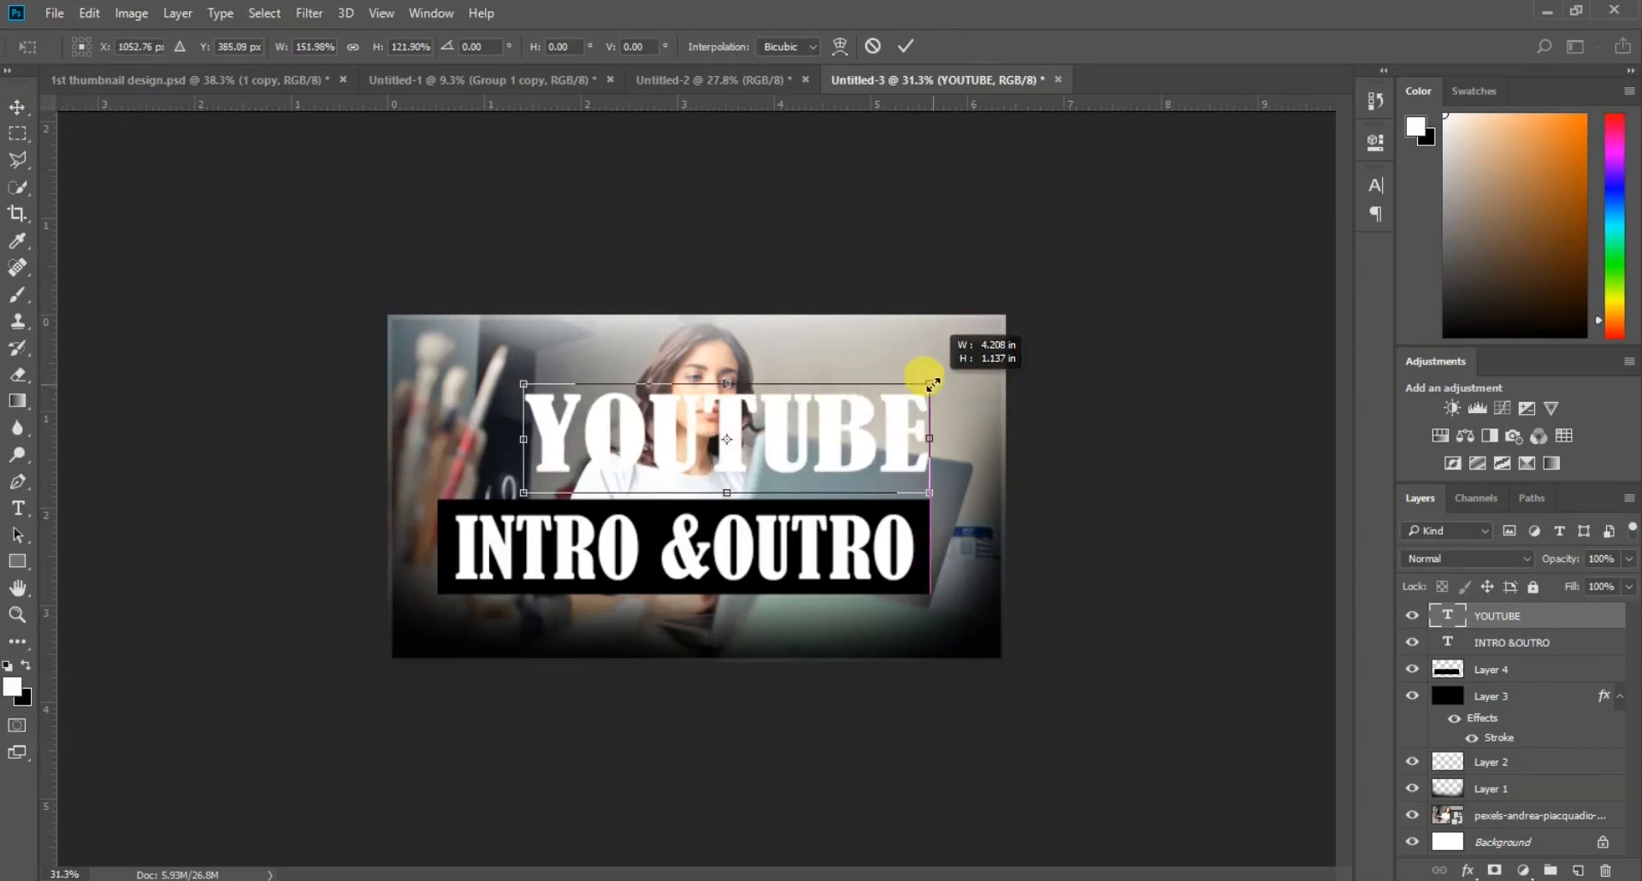
{"action": "left_click_drag", "start_coordinate": [523, 384], "coordinate": [433, 366]}
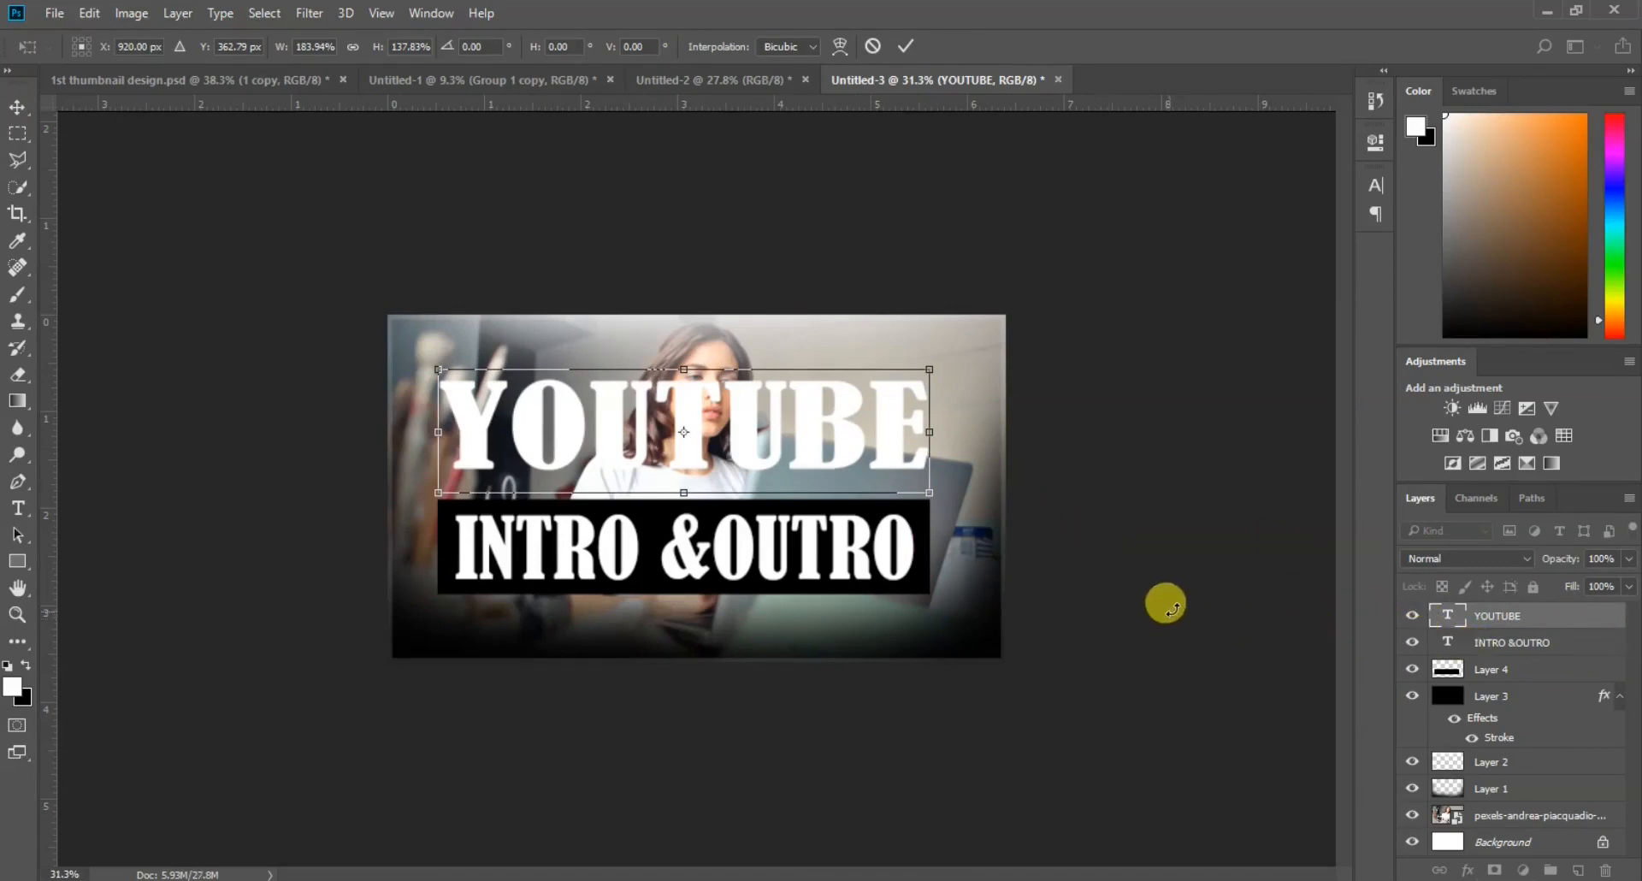
{"action": "left_click", "coordinate": [17, 107]}
{"action": "left_click", "coordinate": [774, 354]}
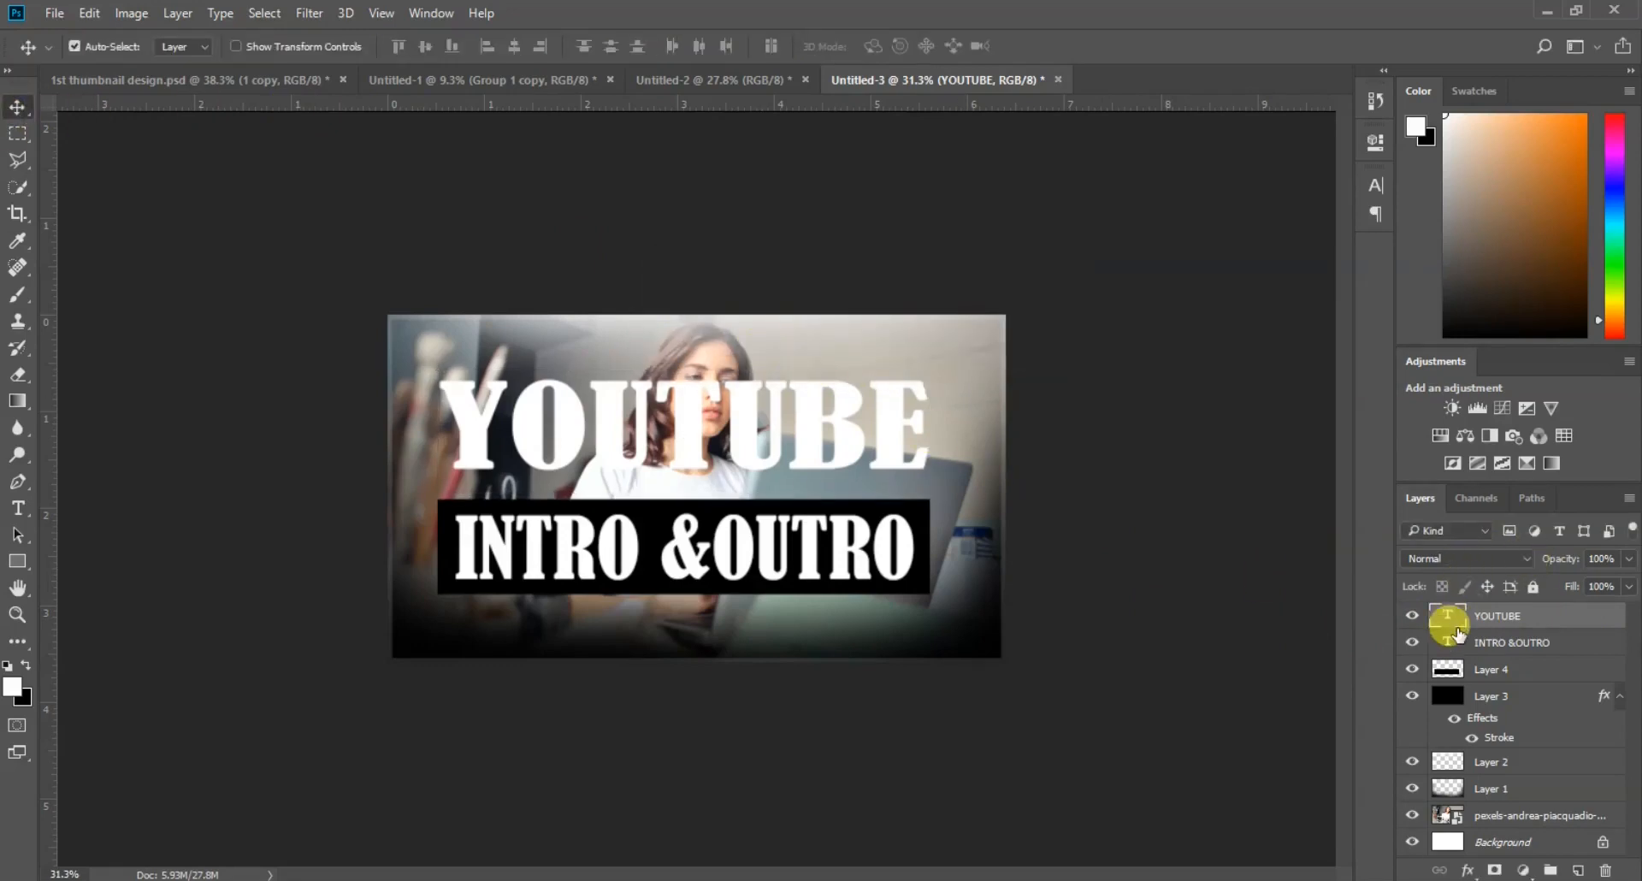
Step: Try to centre the YOUTUBE text vertically and horizontally on the whole canvas
{"action": "key", "text": "ctrl+a"}
{"action": "left_click", "coordinate": [427, 47]}
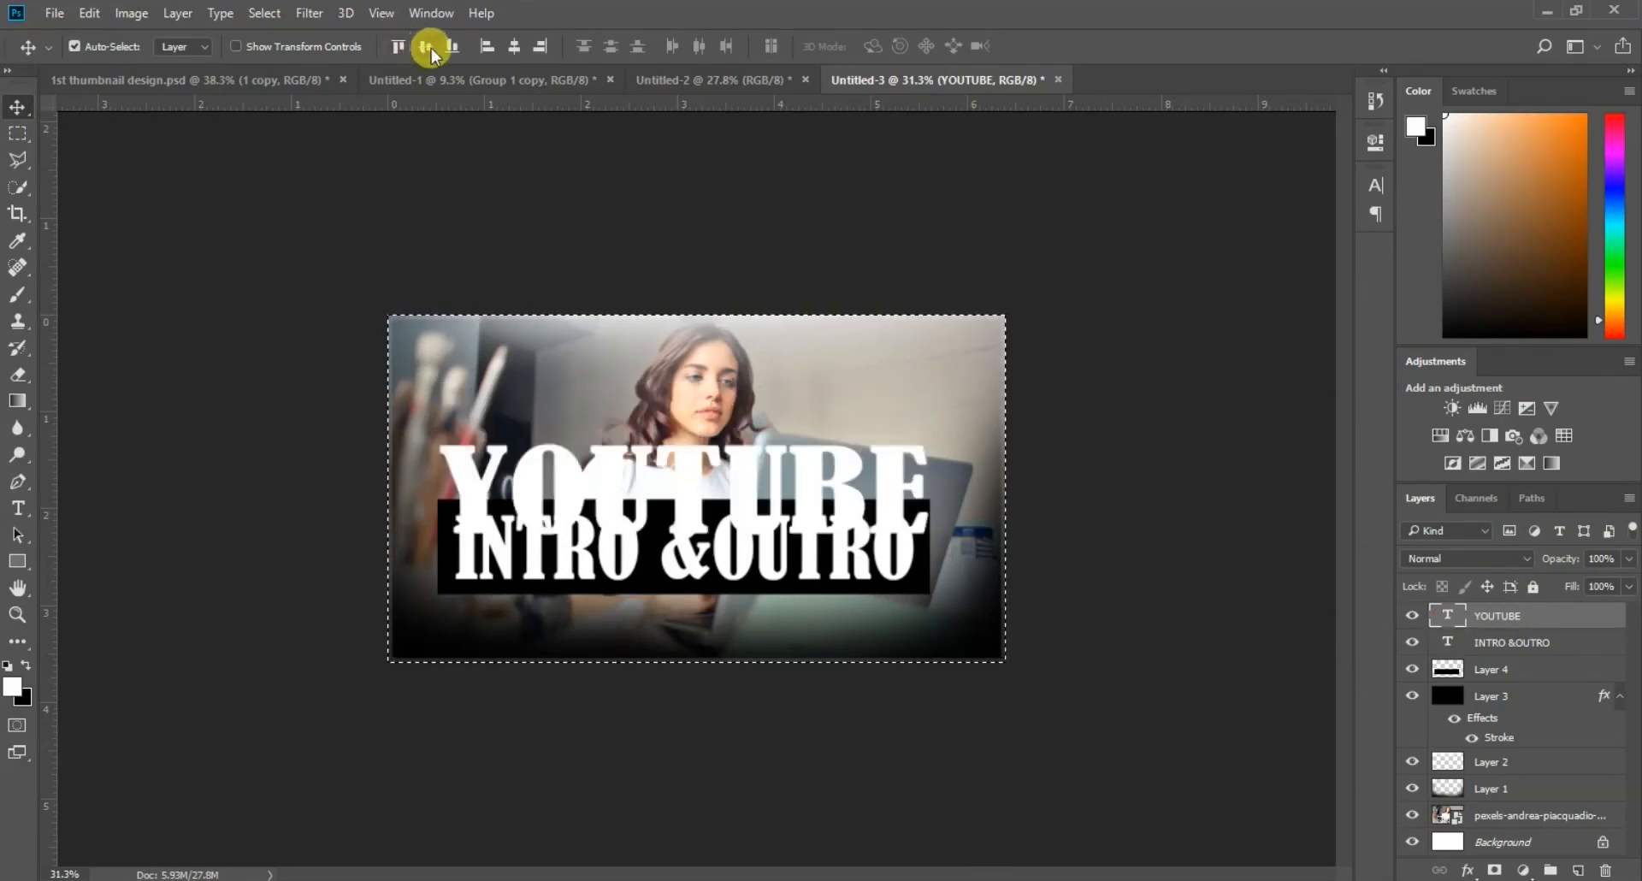
{"action": "left_click", "coordinate": [515, 53]}
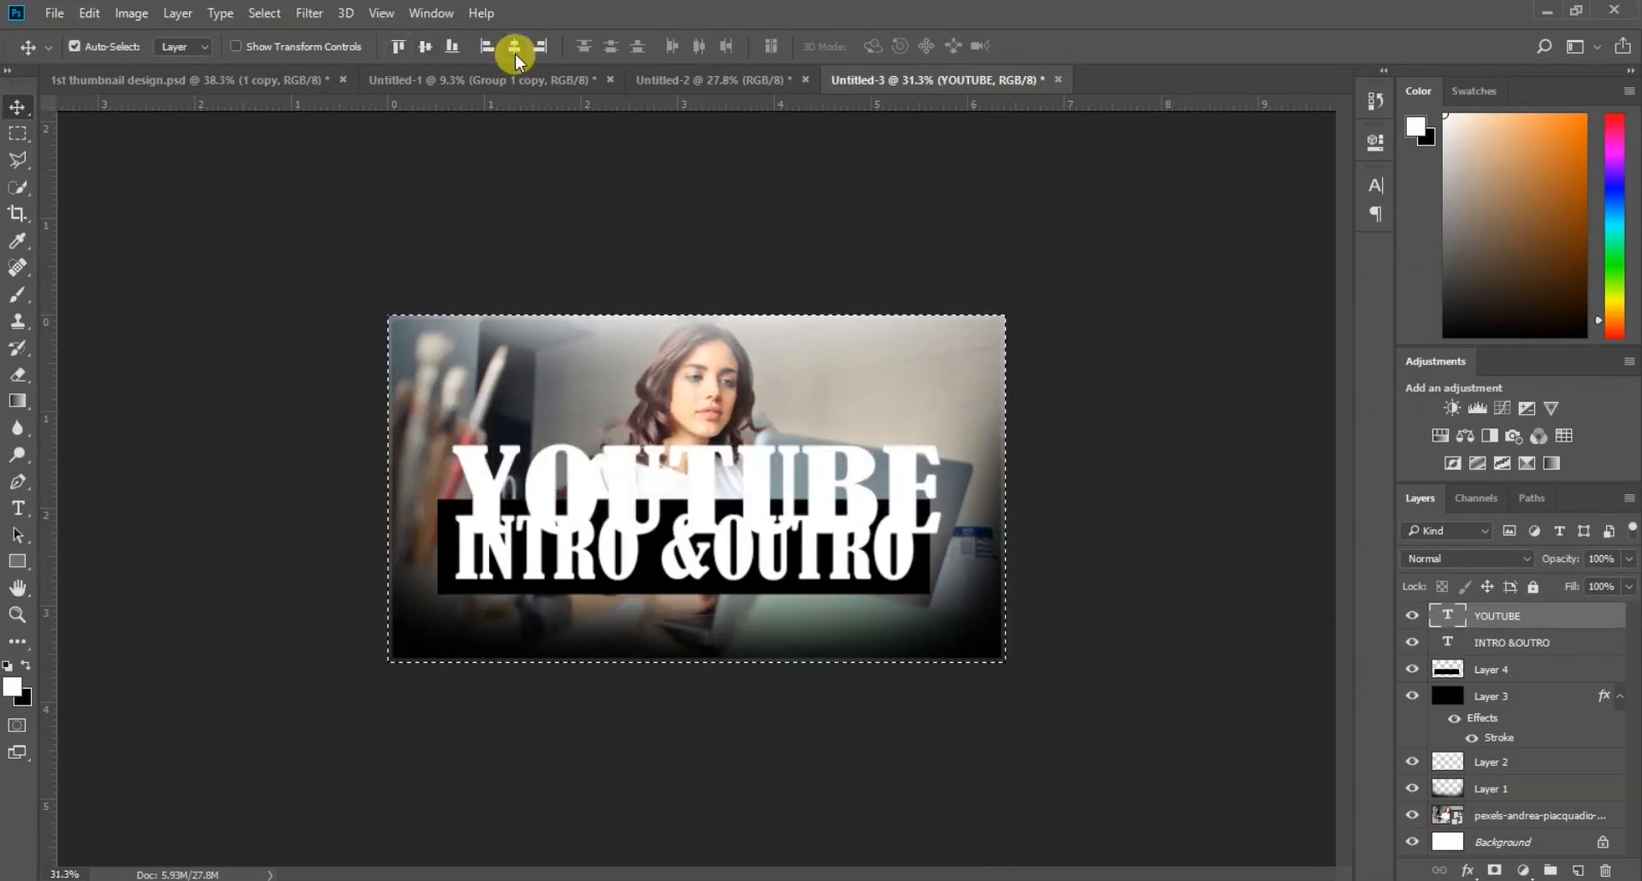
Step: Undo the vertical and horizontal centring so that YOUTUBE sits above the INTRO &OUTRO line
{"action": "key", "text": "ctrl+z"}
{"action": "key", "text": "ctrl+z"}
{"action": "key", "text": "ctrl+z"}
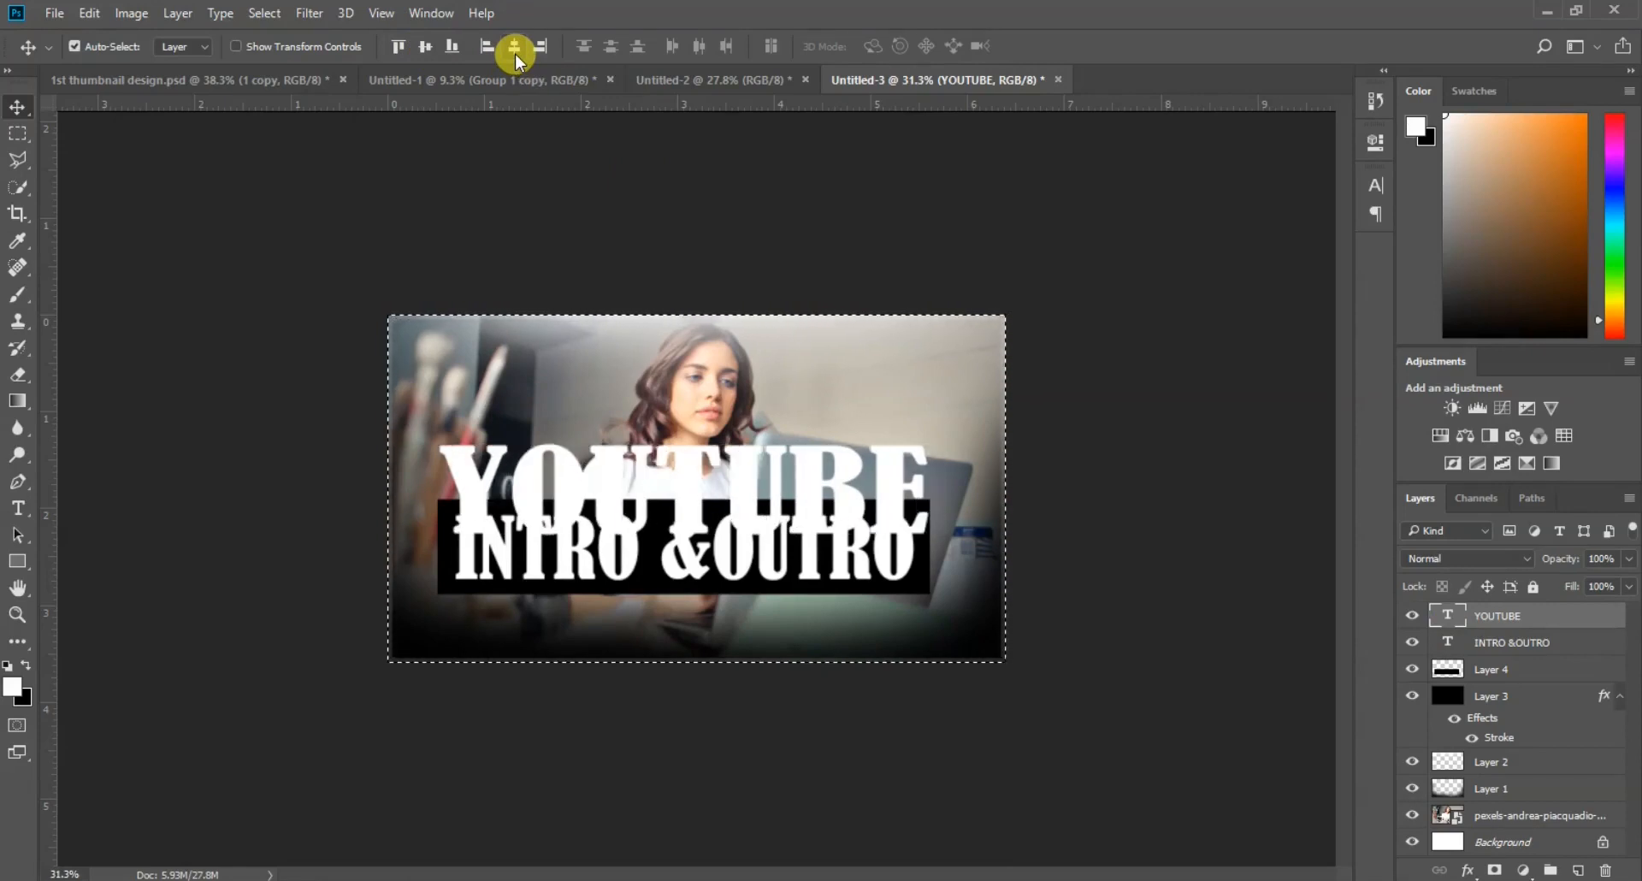
{"action": "left_click", "coordinate": [56, 14]}
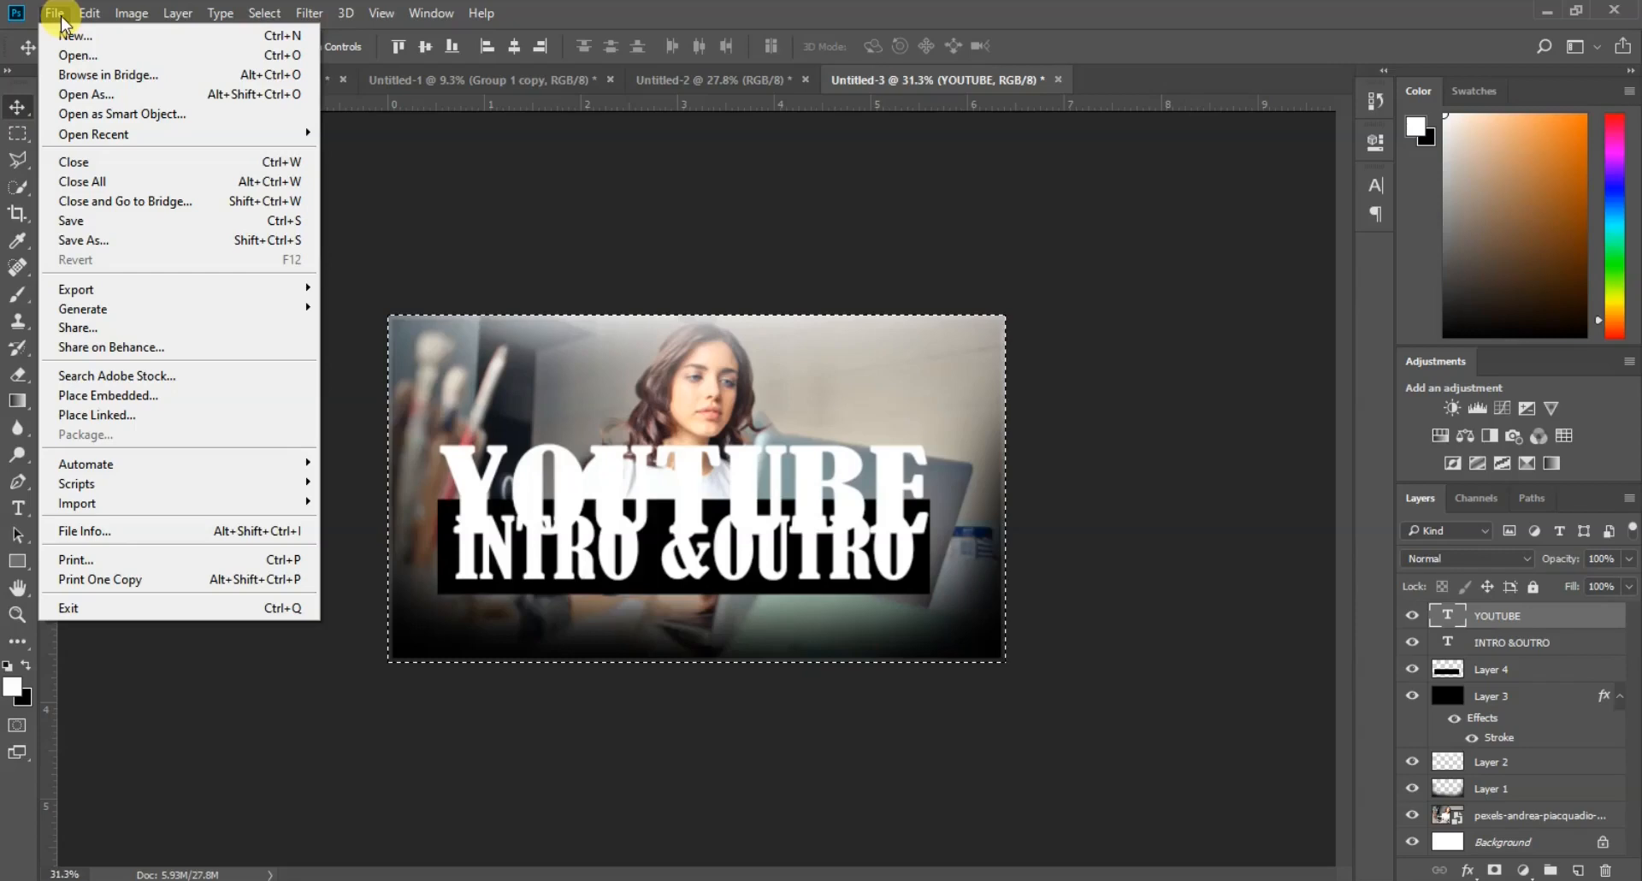
{"action": "mouse_move", "coordinate": [89, 17]}
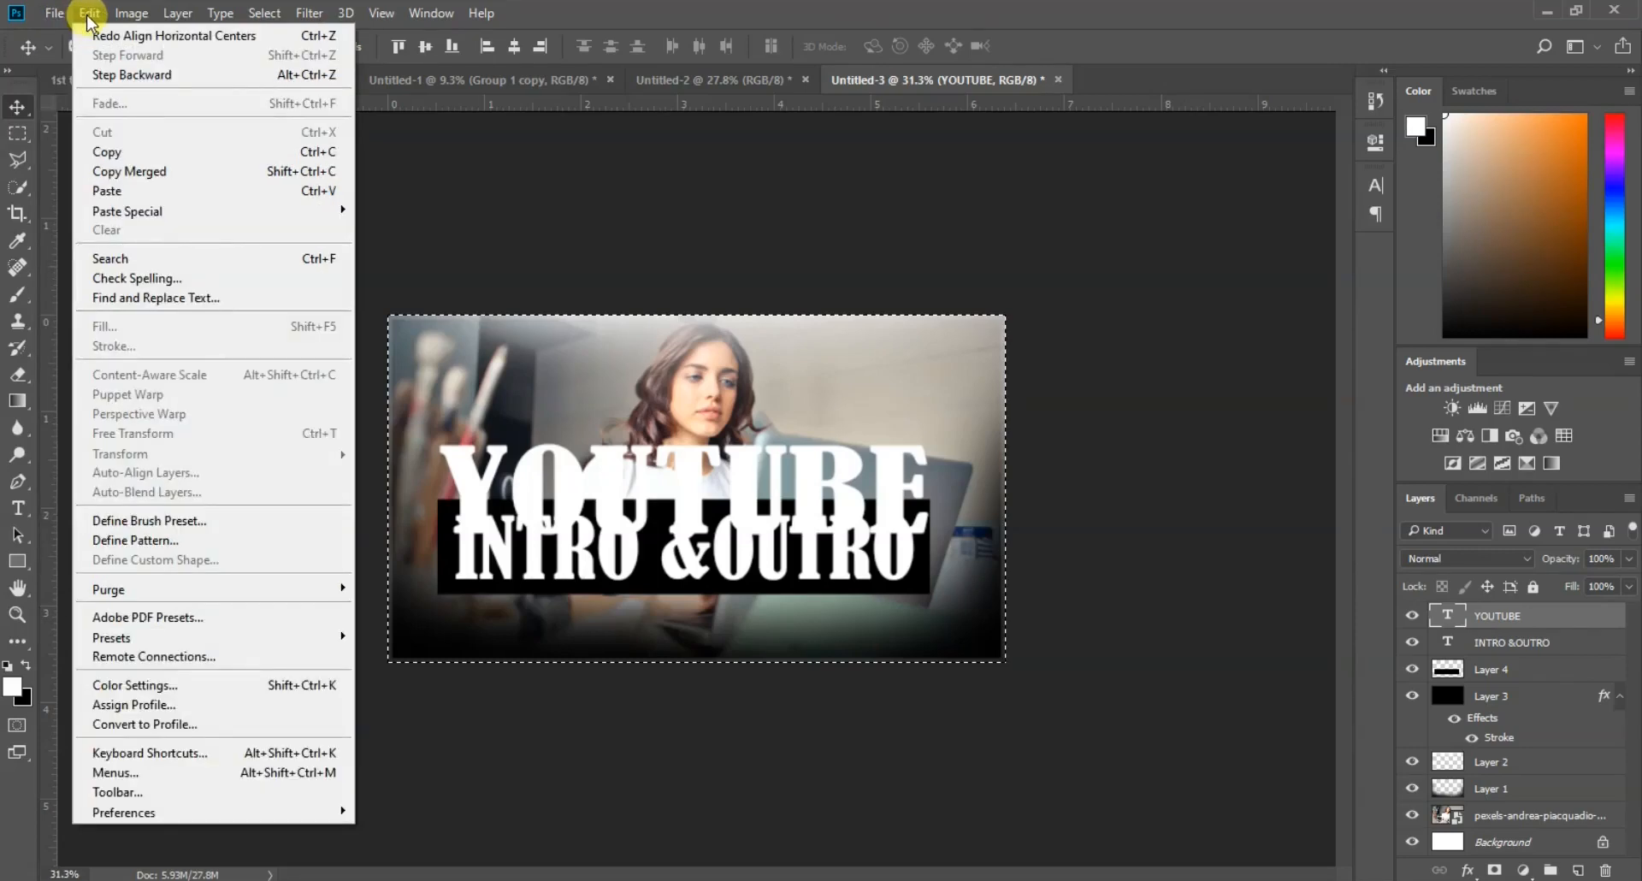
{"action": "left_click", "coordinate": [110, 72]}
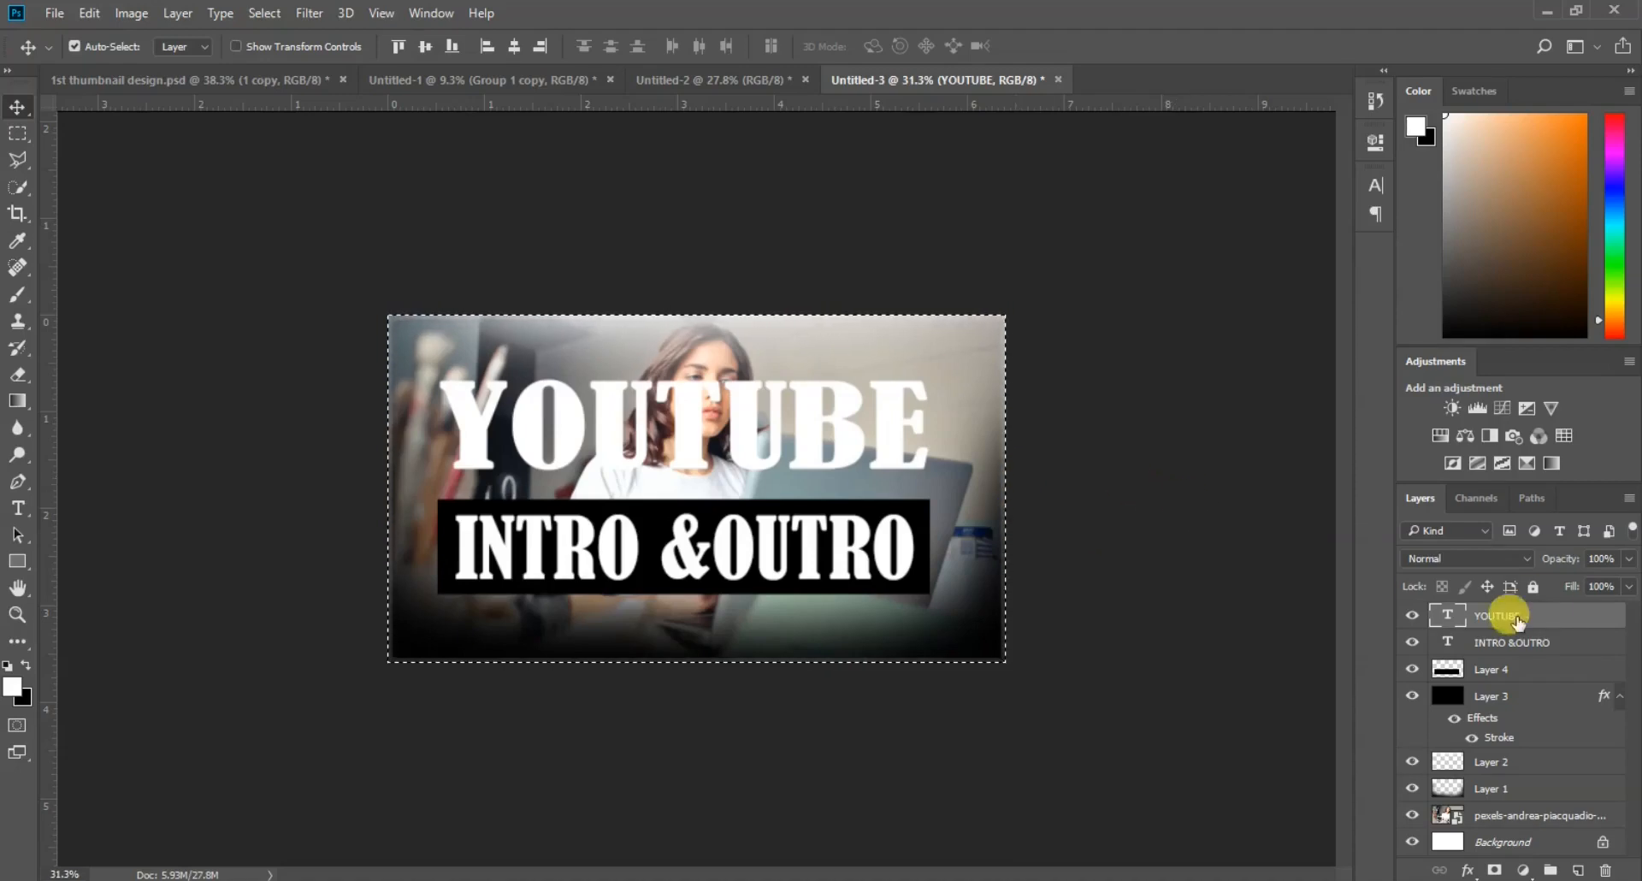
Step: Clear the selection, then group the YOUTUBE, INTRO &OUTRO and Layer 4 layers under the name TEXT 1 GROUP
{"action": "left_click", "coordinate": [1567, 668], "text": "shift"}
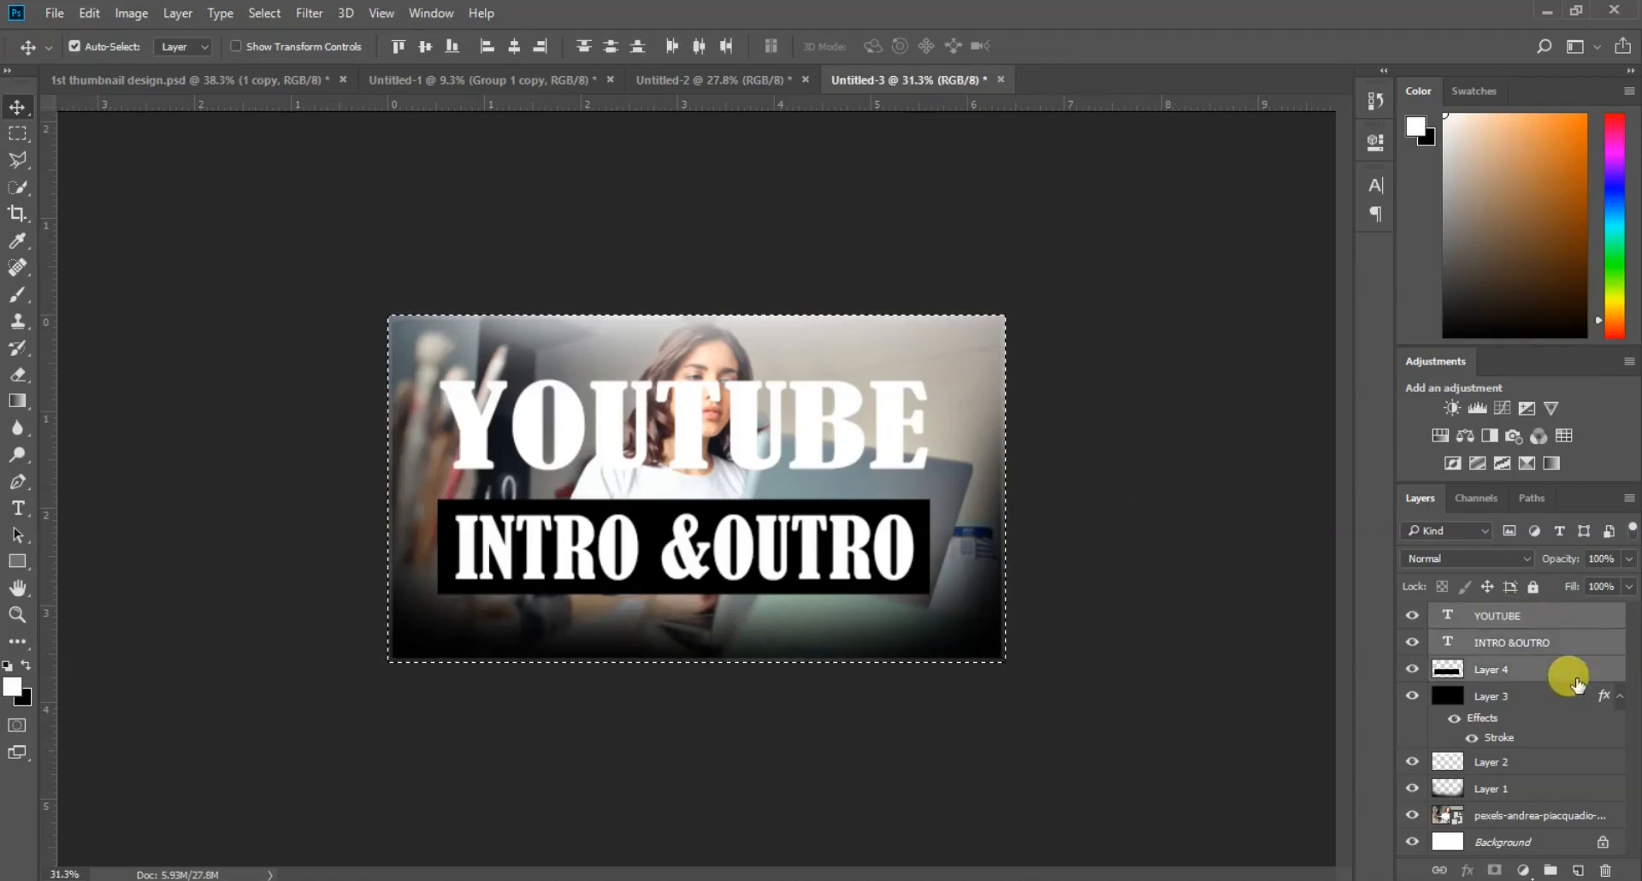
{"action": "left_click", "coordinate": [272, 13]}
{"action": "left_click", "coordinate": [278, 53]}
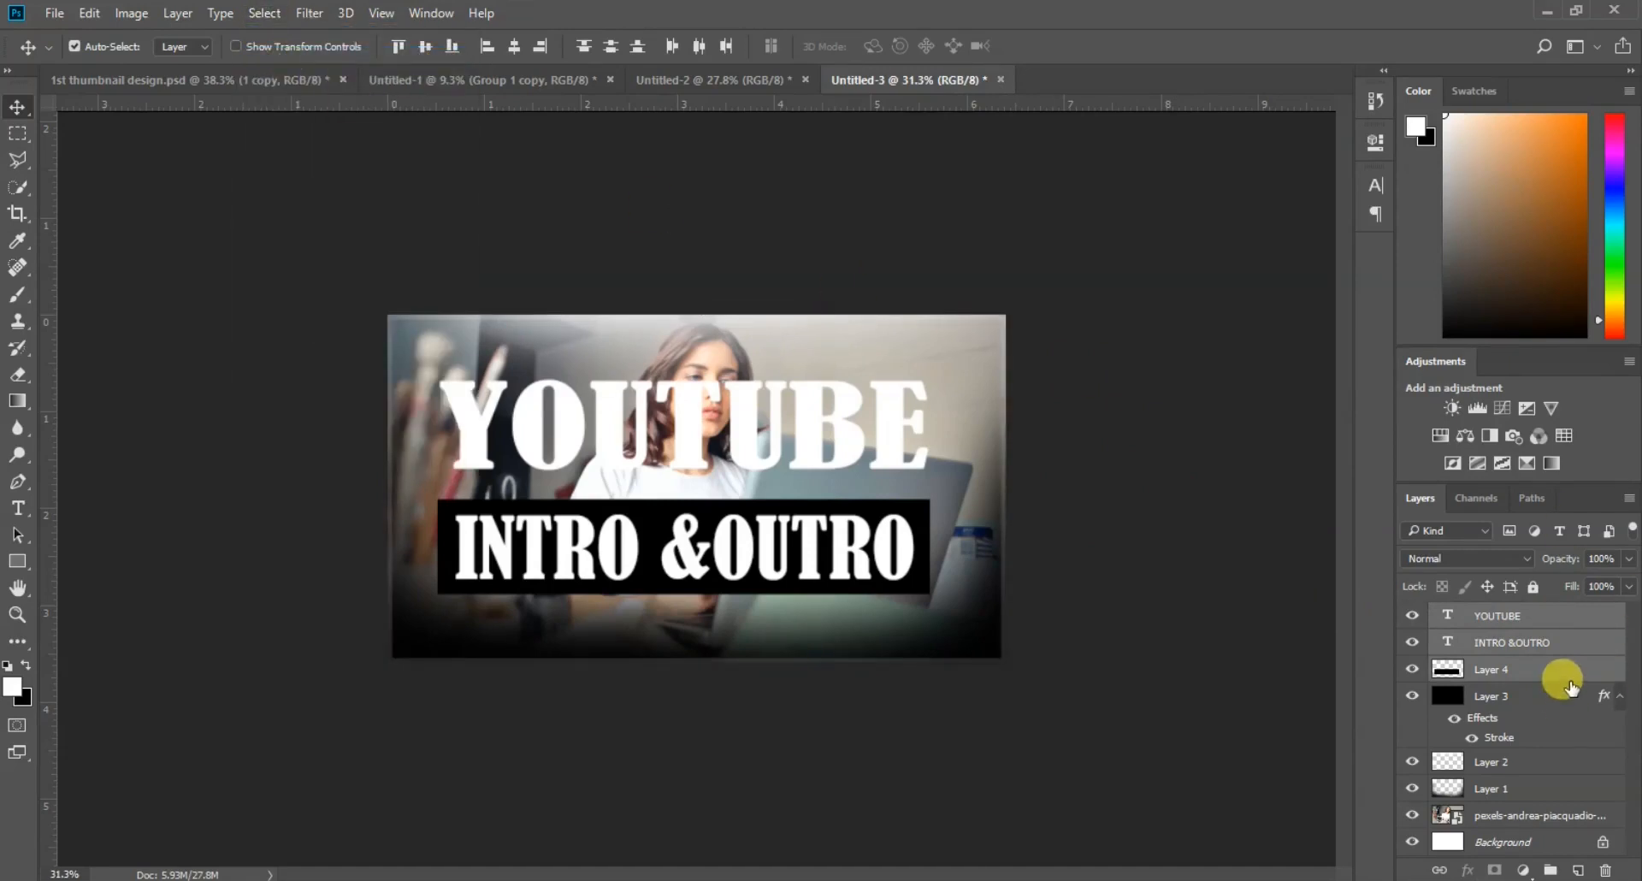
{"action": "key", "text": "ctrl+g"}
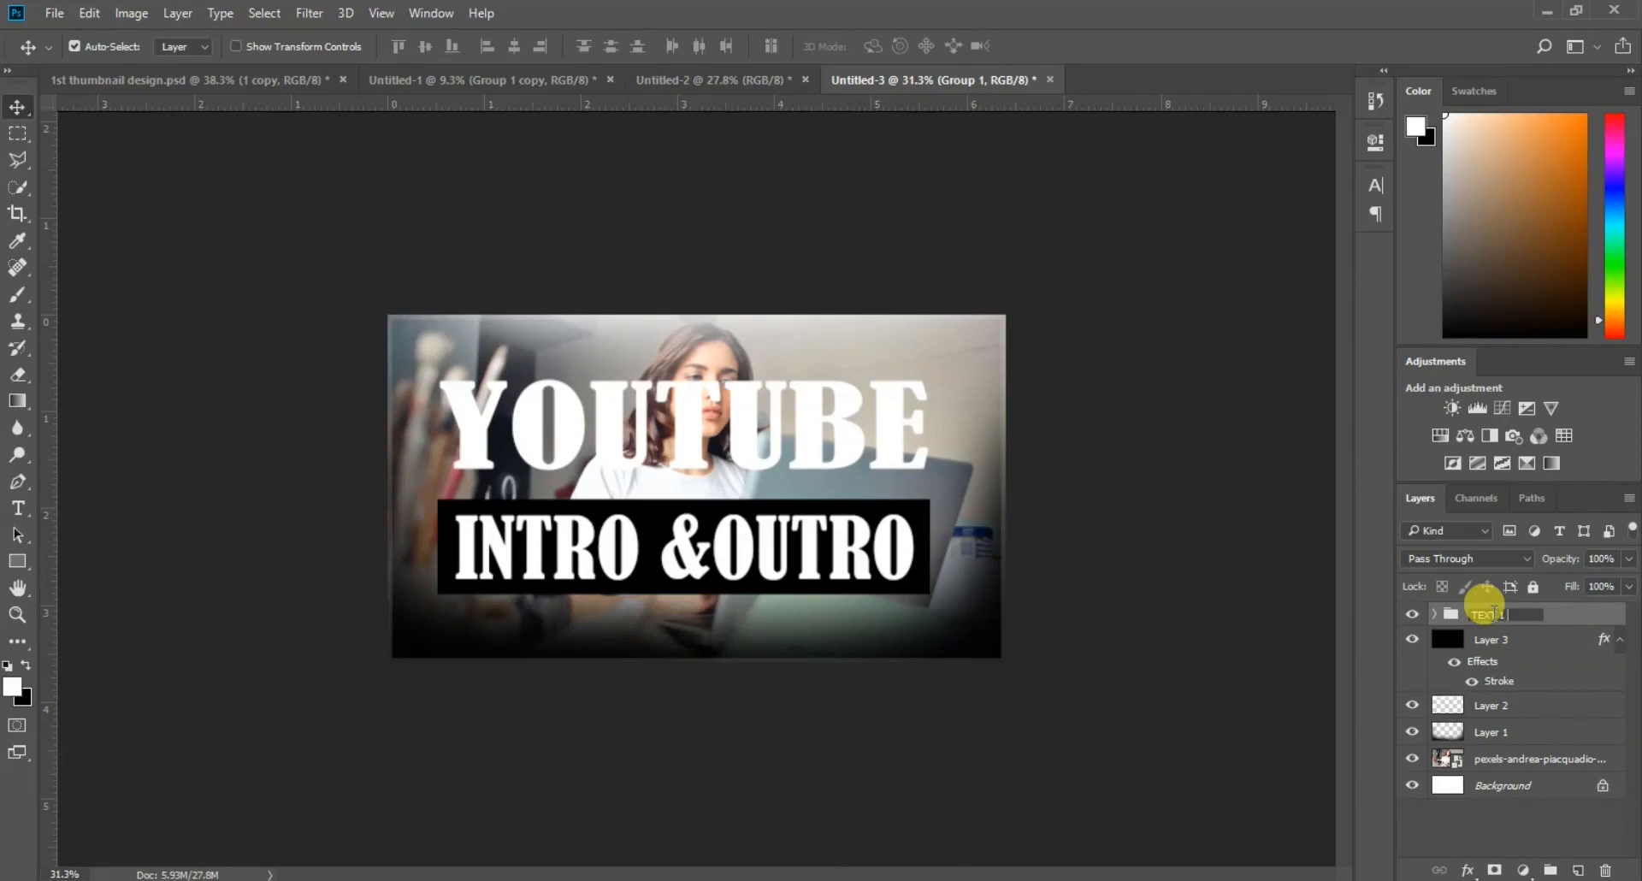
{"action": "key", "text": "Return"}
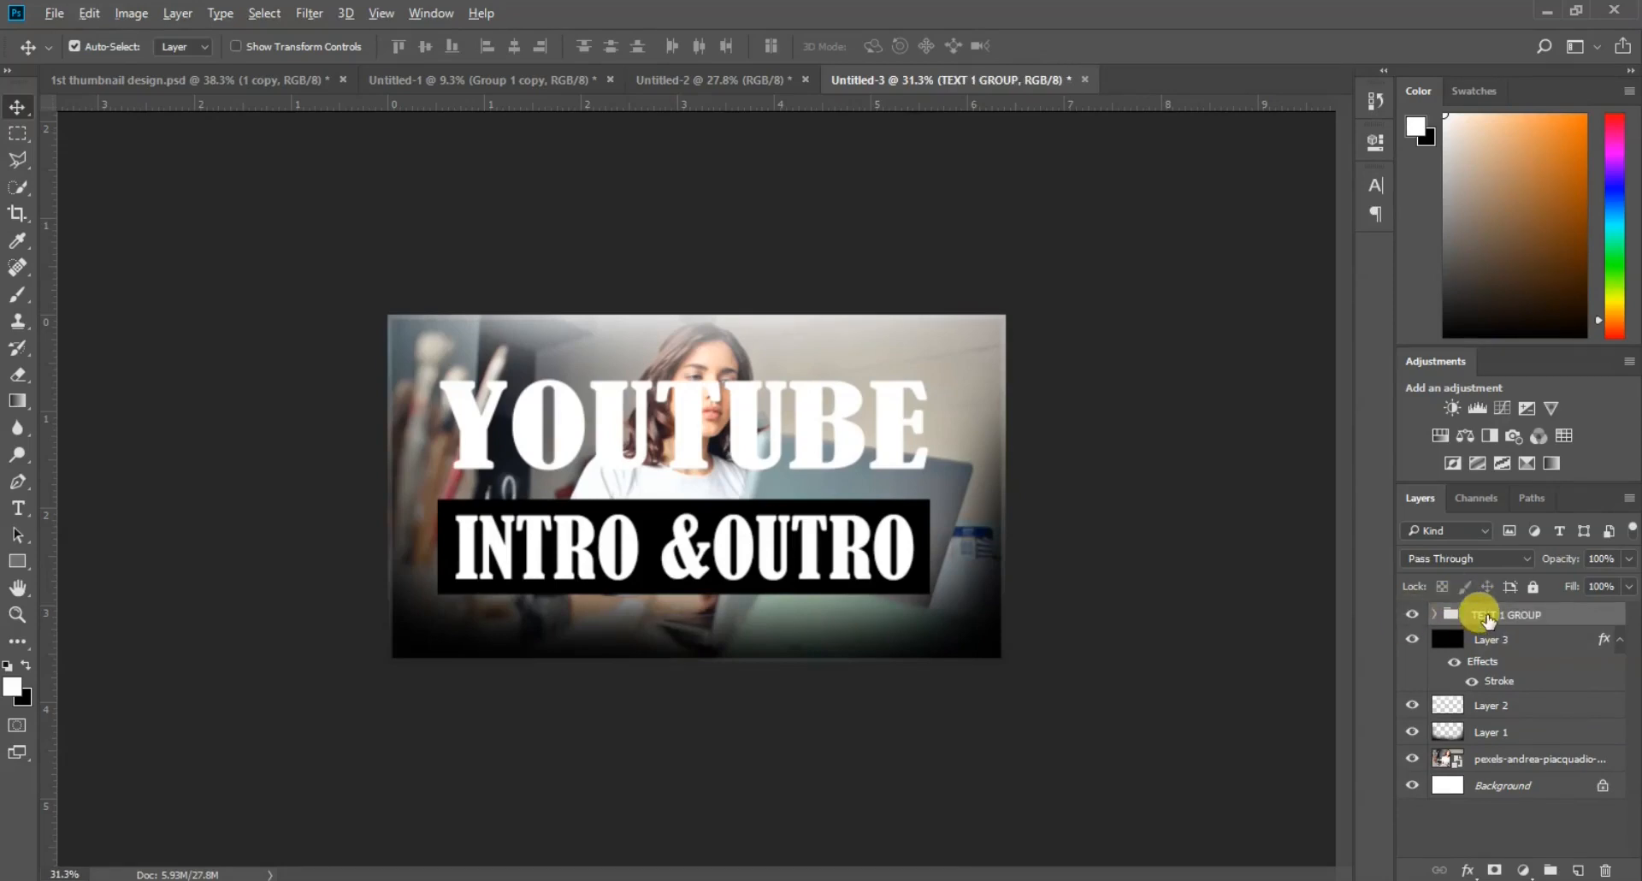
Step: Duplicate TEXT 1 GROUP as a single merged layer, and add an empty layer directly beneath that copy
{"action": "right_click", "coordinate": [1492, 612]}
{"action": "left_click", "coordinate": [1342, 681]}
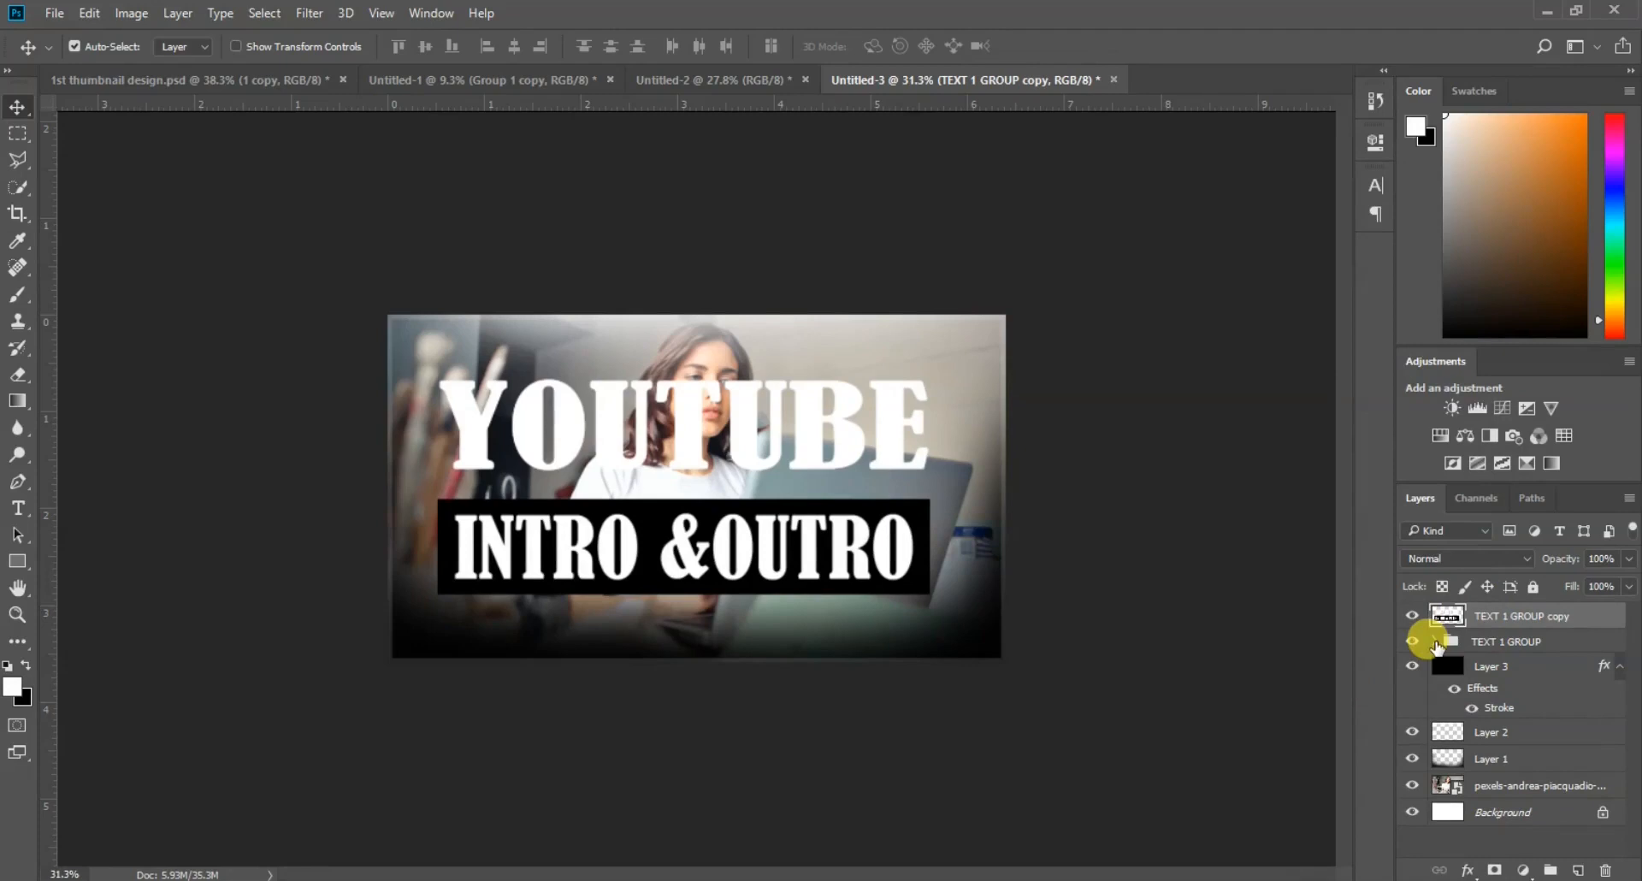
{"action": "left_click", "coordinate": [1578, 869]}
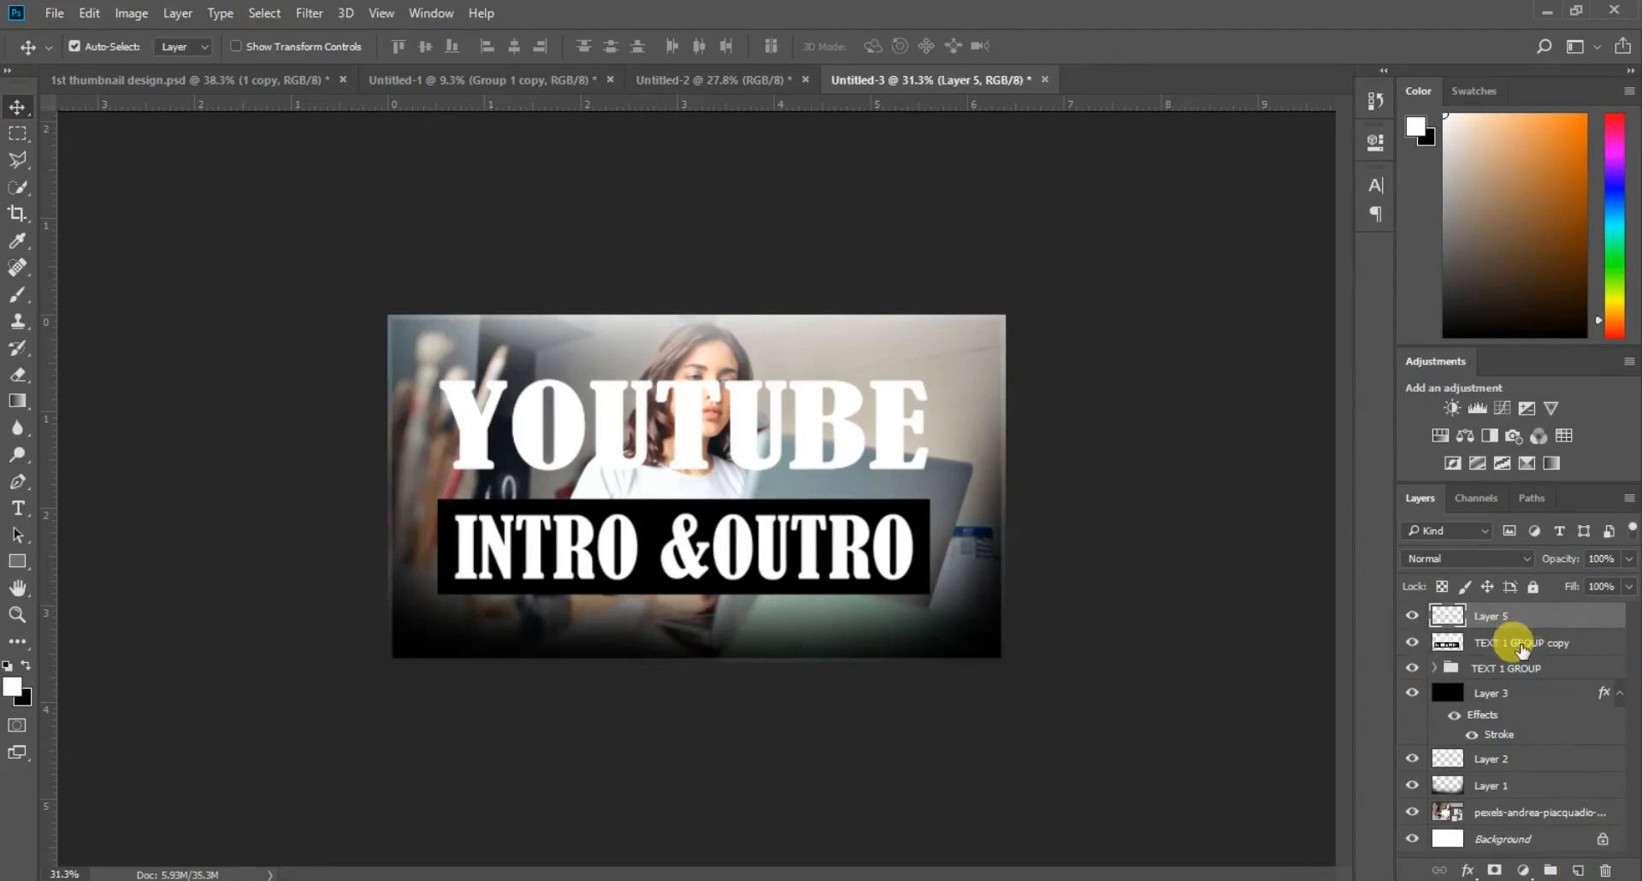
{"action": "left_click_drag", "start_coordinate": [1513, 628], "coordinate": [1503, 632]}
{"action": "left_click", "coordinate": [1449, 614]}
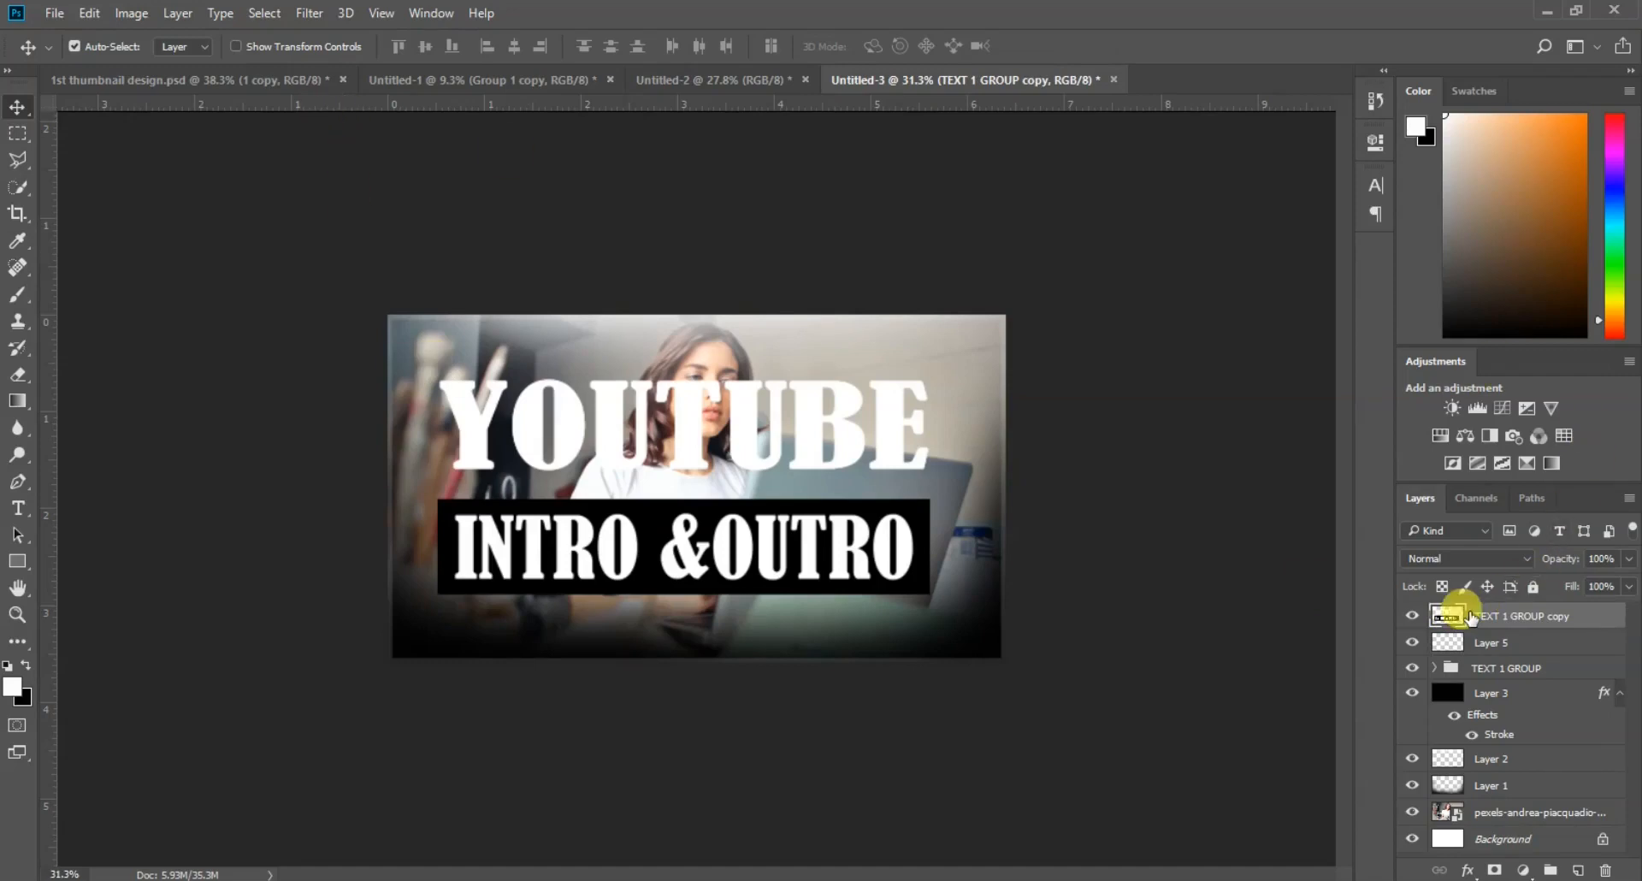
Step: Load the outline of TEXT 1 GROUP copy as a selection, make Layer 5 active, and expand the selection by 20 pixels
{"action": "left_click", "coordinate": [1445, 617], "text": "ctrl"}
{"action": "left_click", "coordinate": [74, 46]}
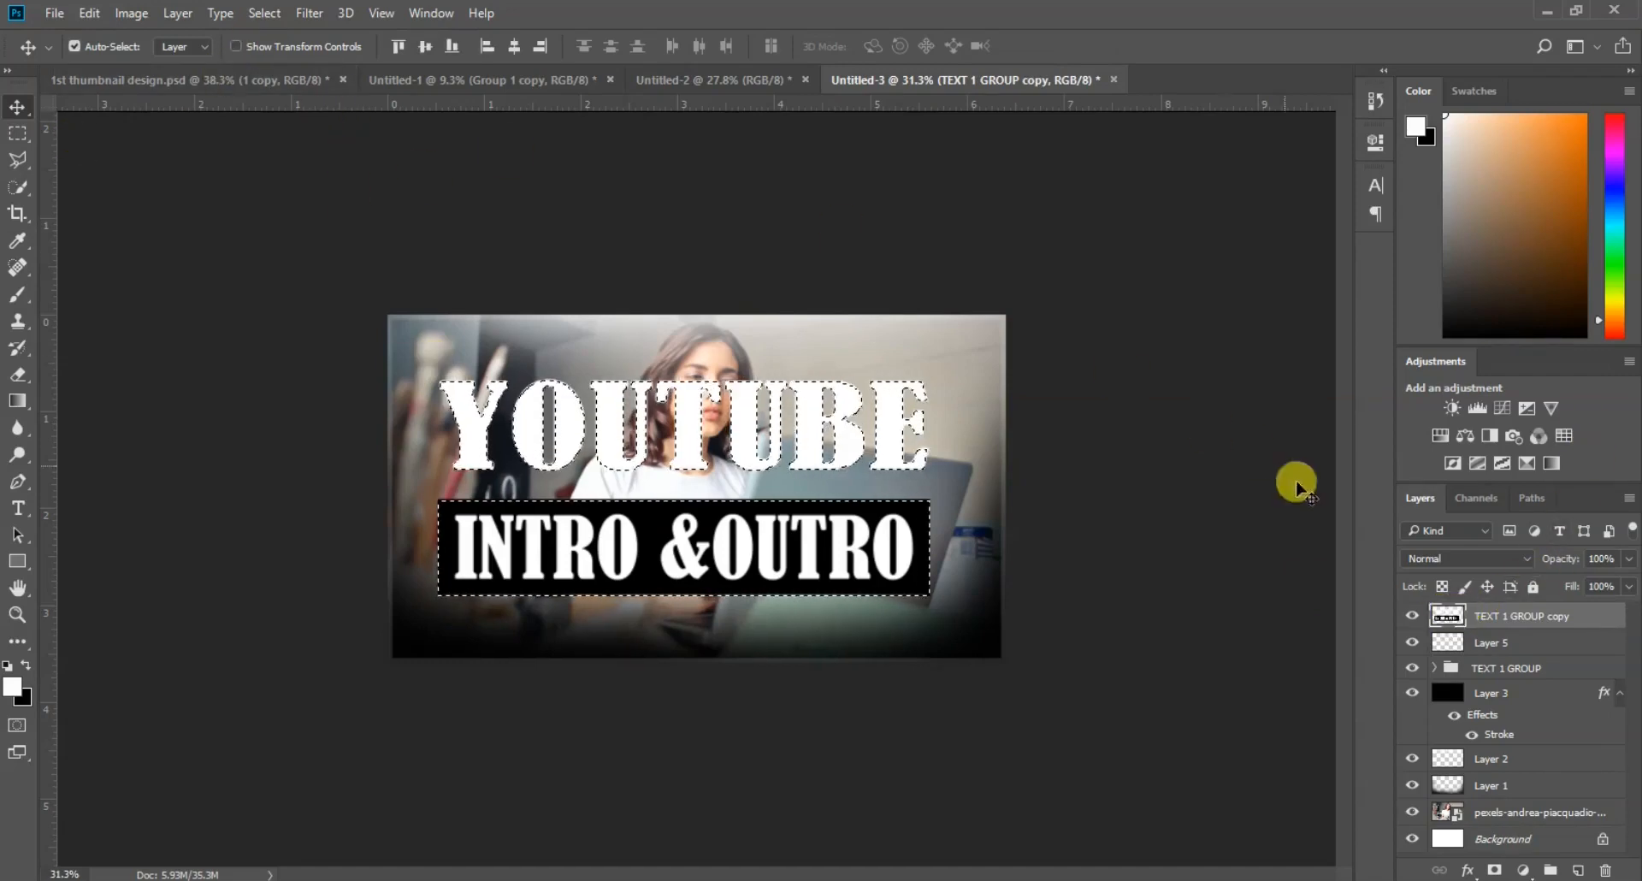
{"action": "left_click", "coordinate": [1454, 654]}
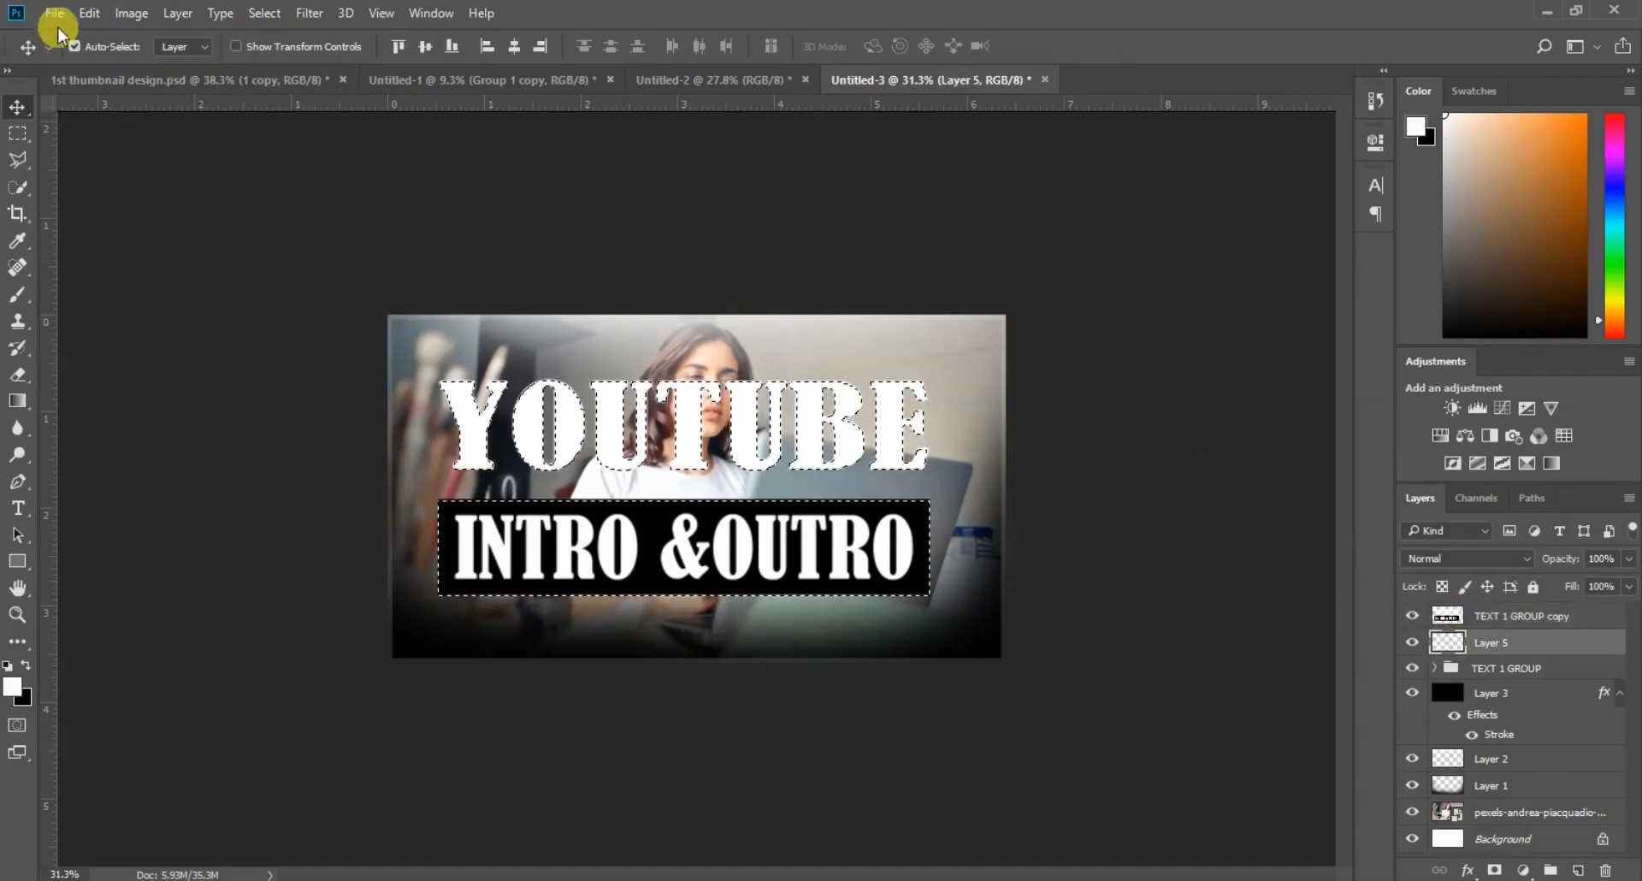
{"action": "left_click", "coordinate": [264, 12]}
{"action": "mouse_move", "coordinate": [419, 276]}
{"action": "left_click", "coordinate": [521, 315]}
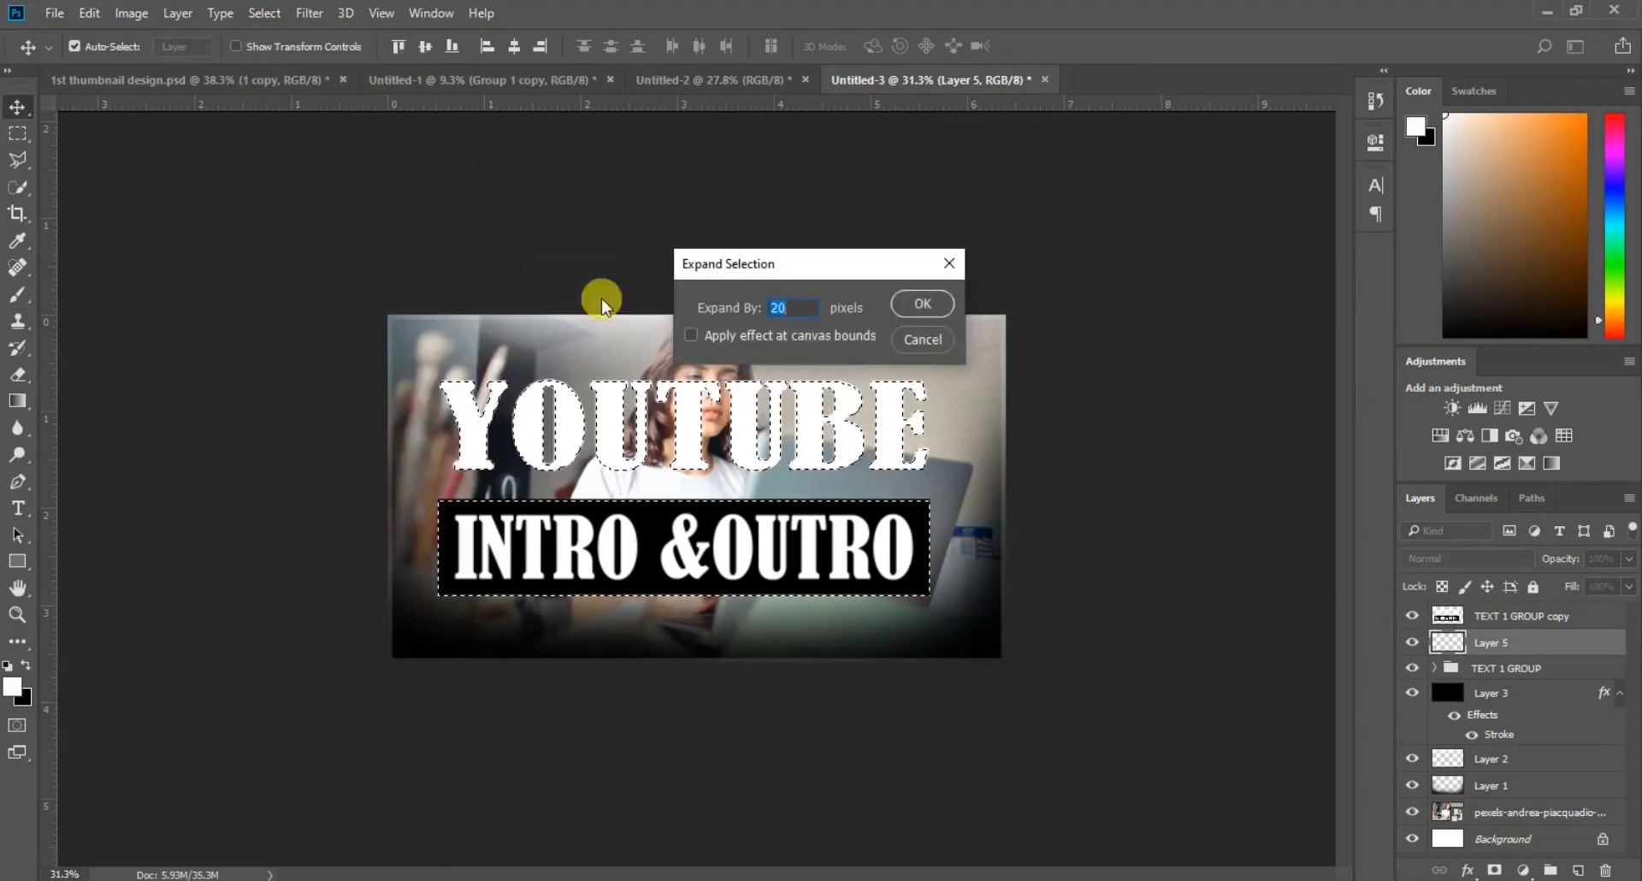
{"action": "left_click", "coordinate": [922, 304]}
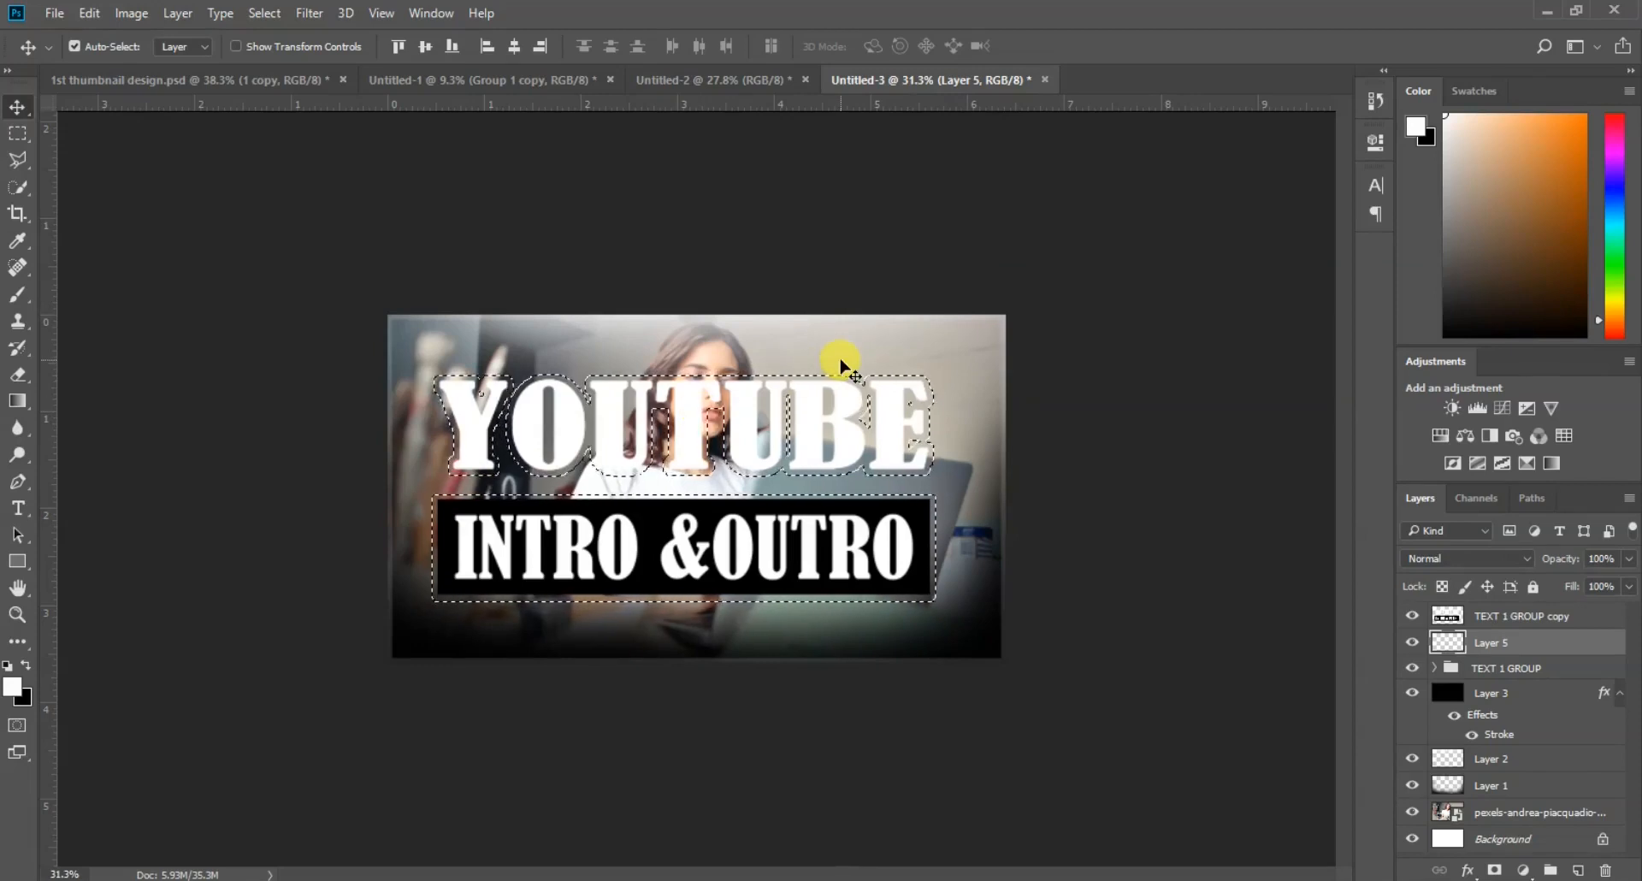
Step: Try expanding the text outline selection by a further 40 pixels
{"action": "left_click", "coordinate": [265, 13]}
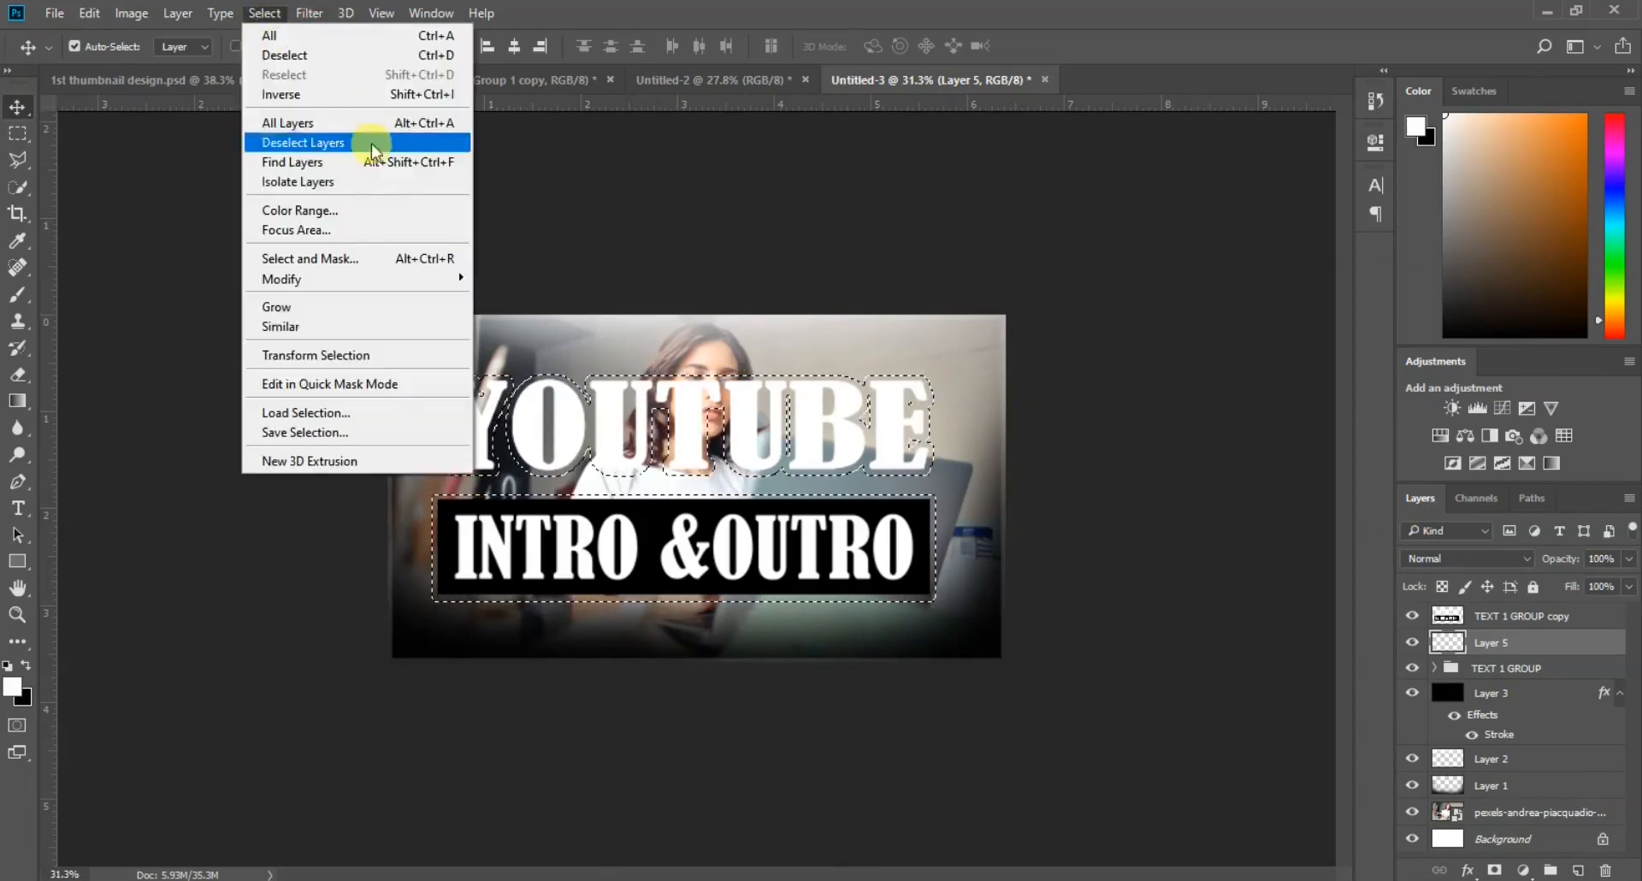
{"action": "mouse_move", "coordinate": [414, 279]}
{"action": "left_click", "coordinate": [511, 315]}
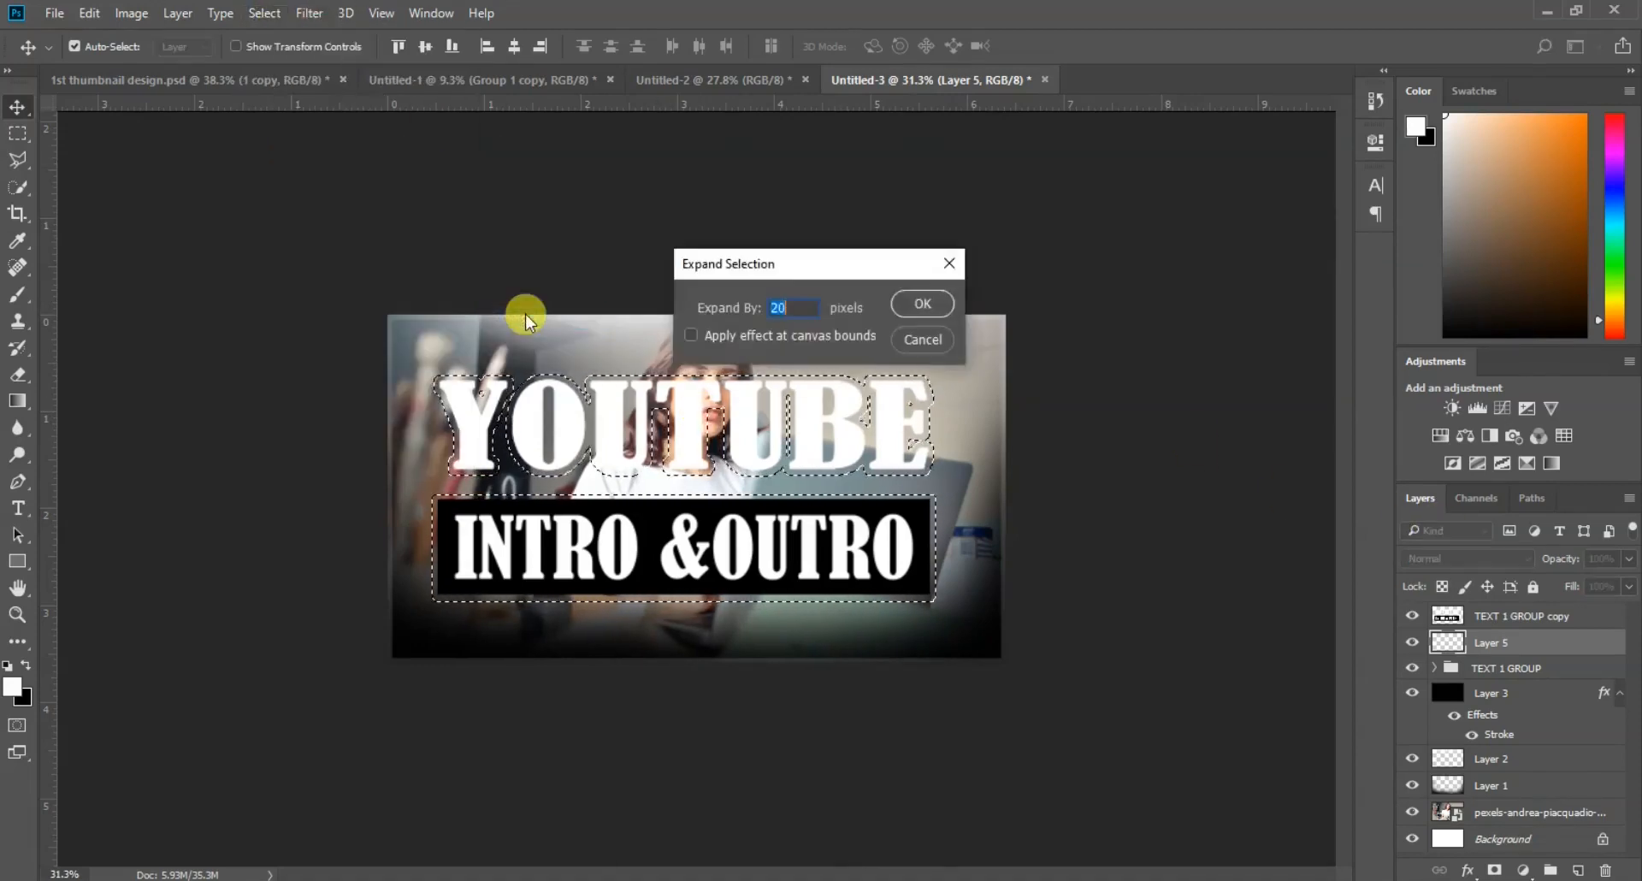
{"action": "type", "text": "4"}
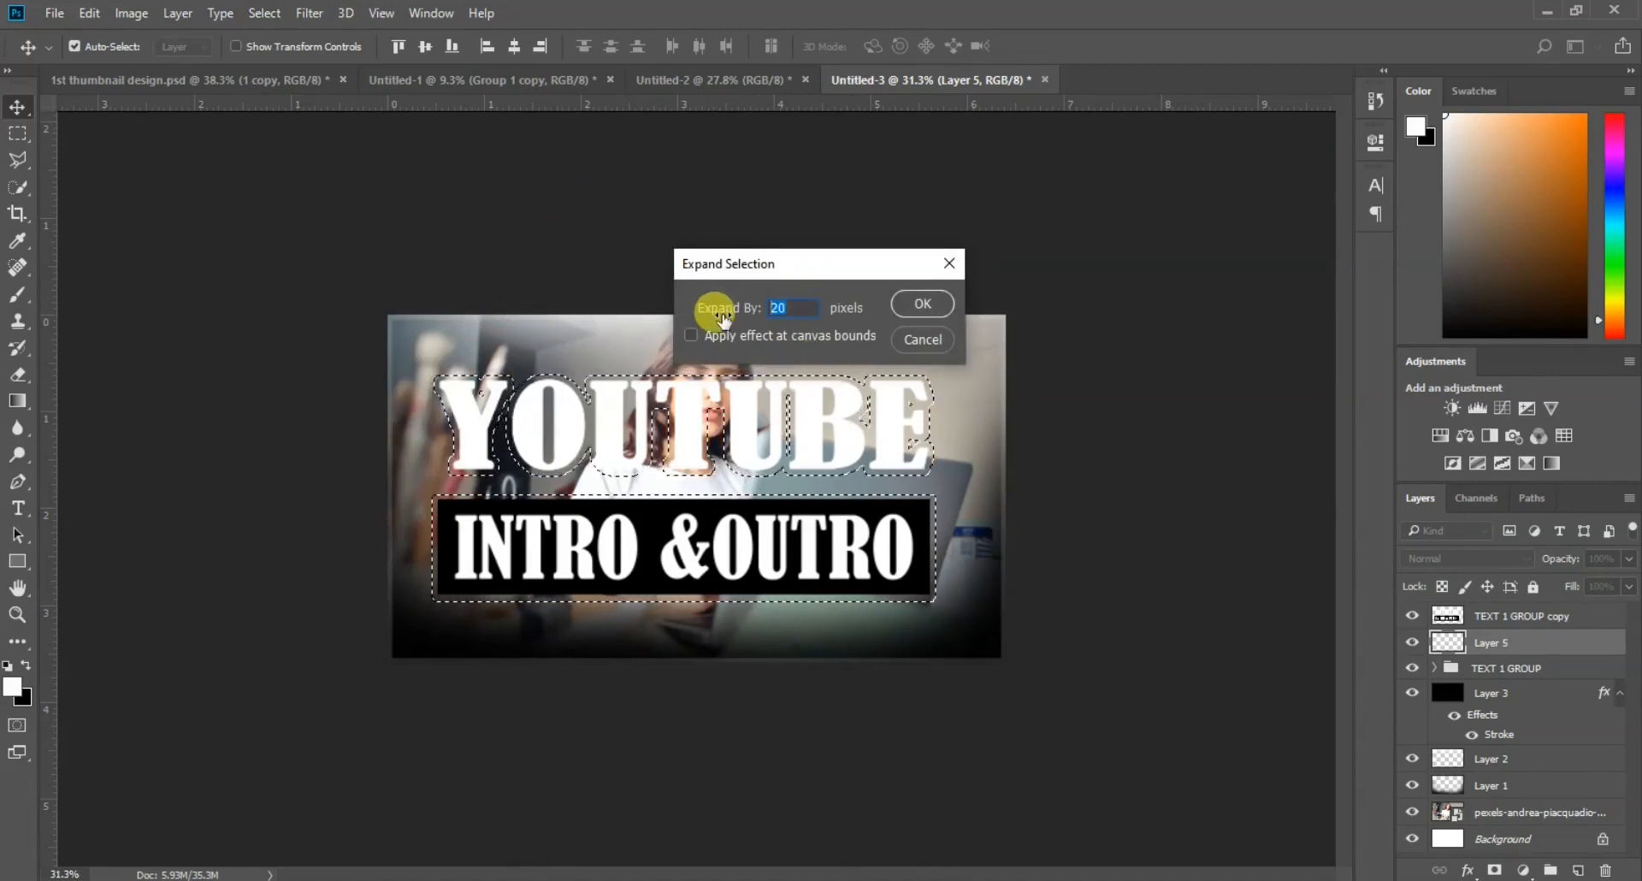
{"action": "left_click", "coordinate": [918, 306]}
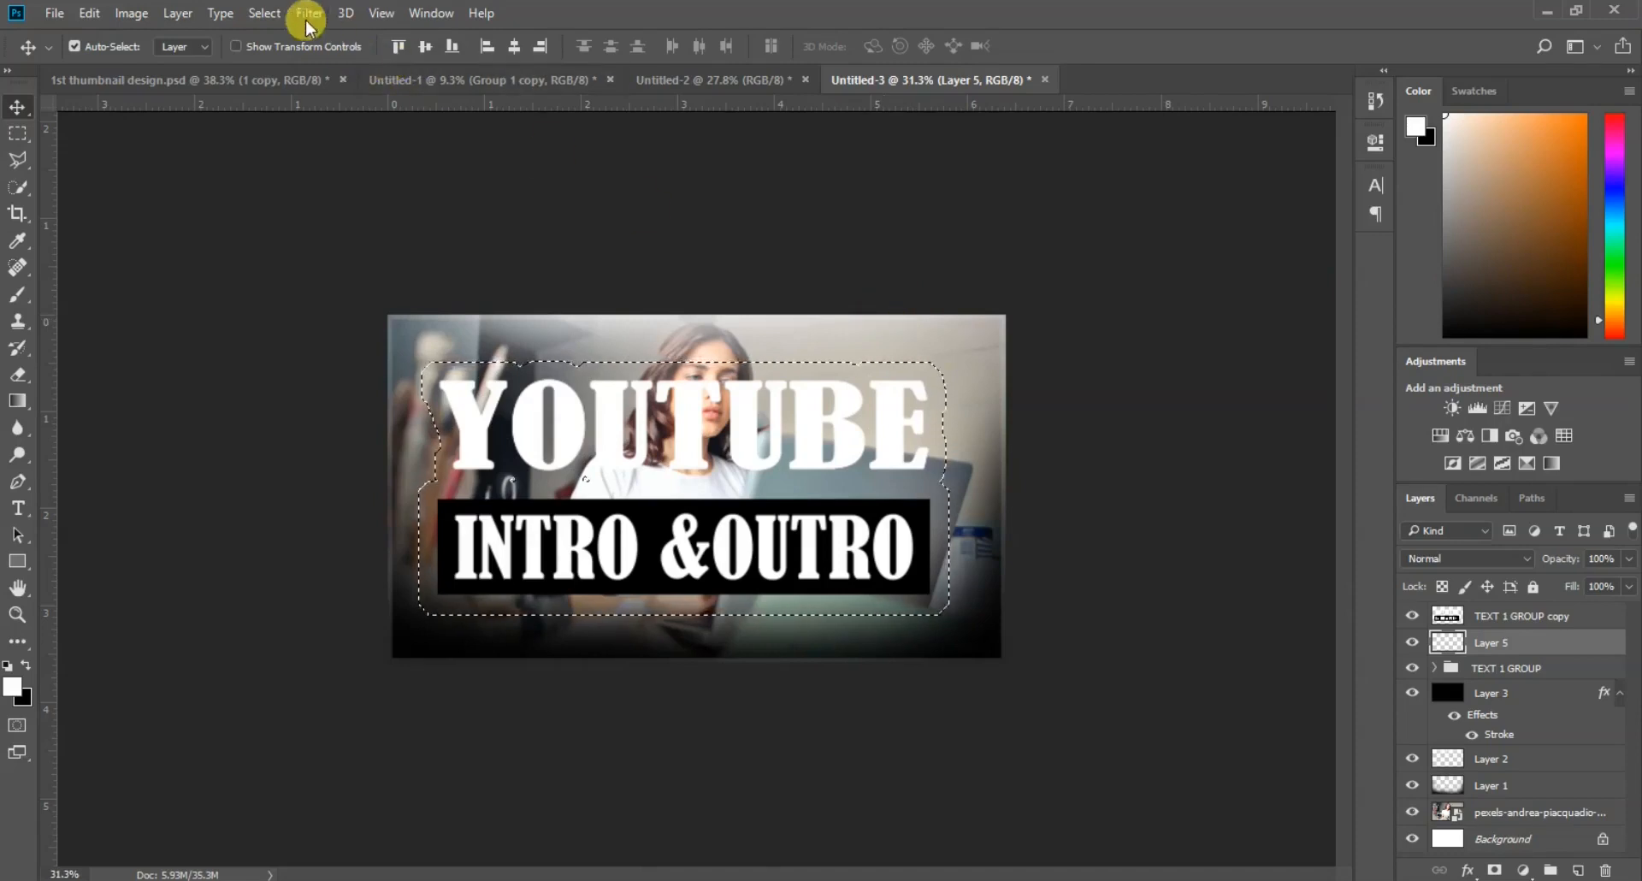
Step: Try expanding the enlarged text outline selection by another 30 pixels
{"action": "left_click", "coordinate": [265, 12]}
{"action": "mouse_move", "coordinate": [414, 279]}
{"action": "left_click", "coordinate": [535, 317]}
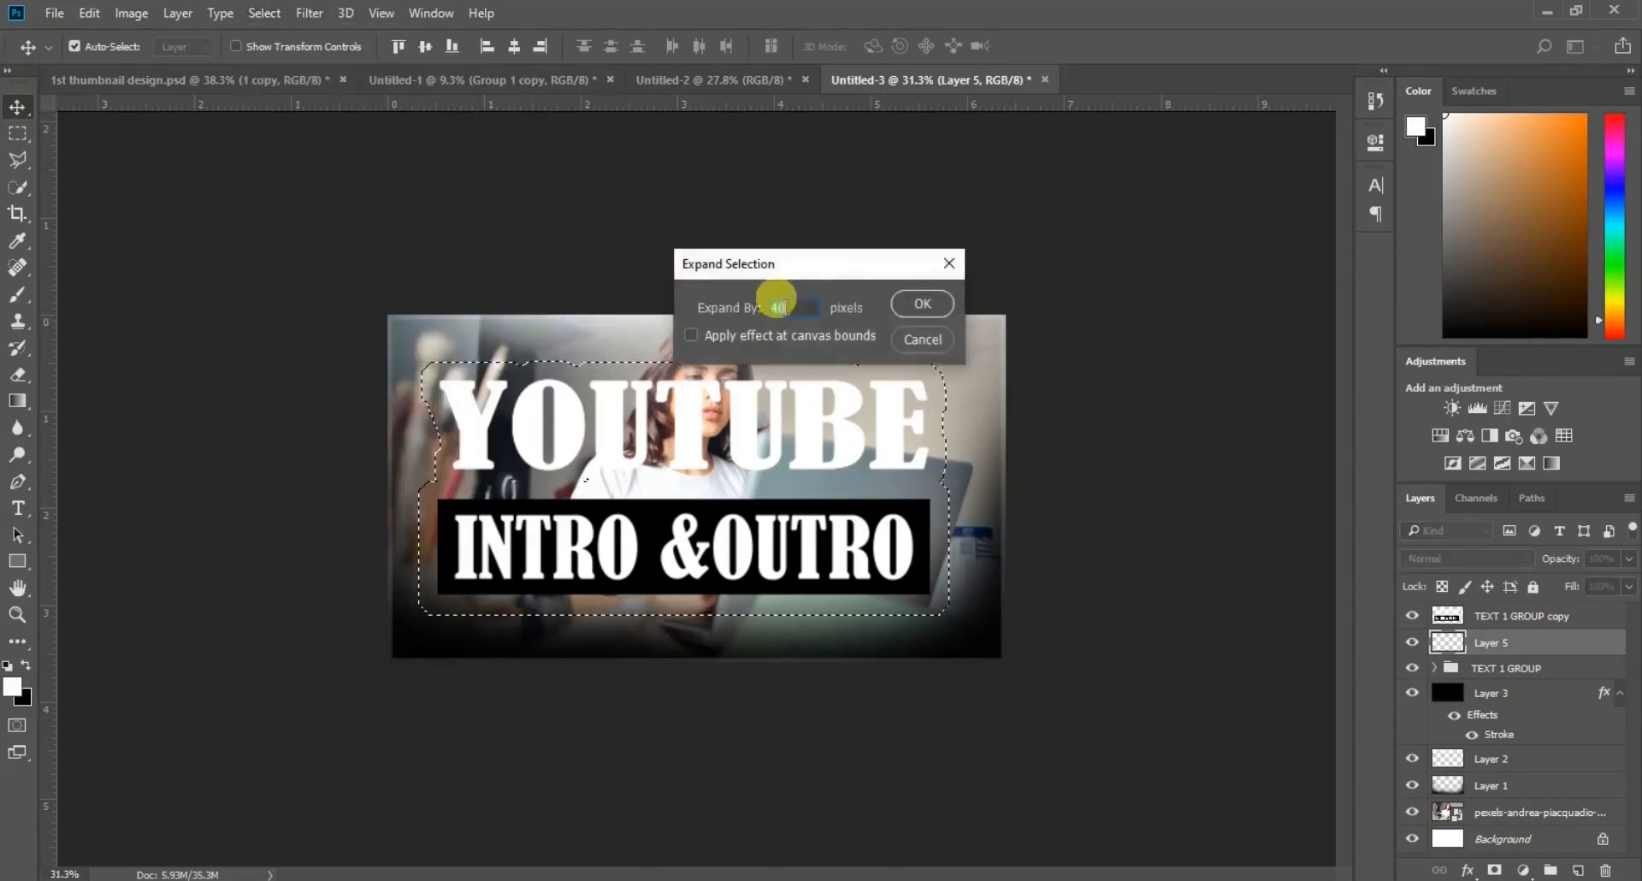
{"action": "type", "text": "30"}
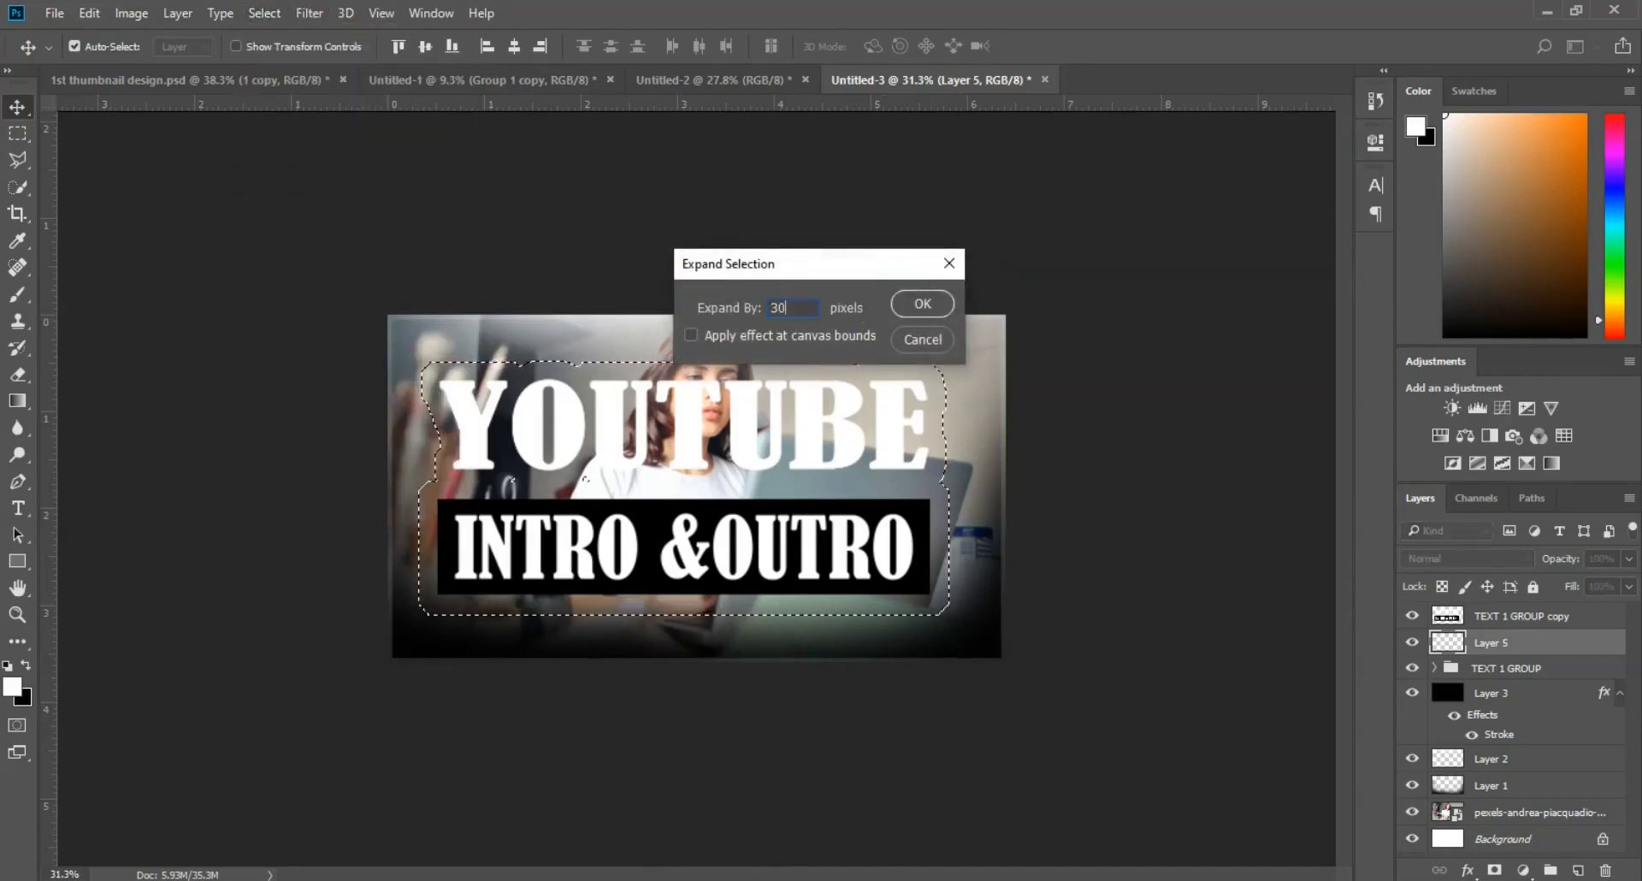
{"action": "left_click", "coordinate": [898, 303]}
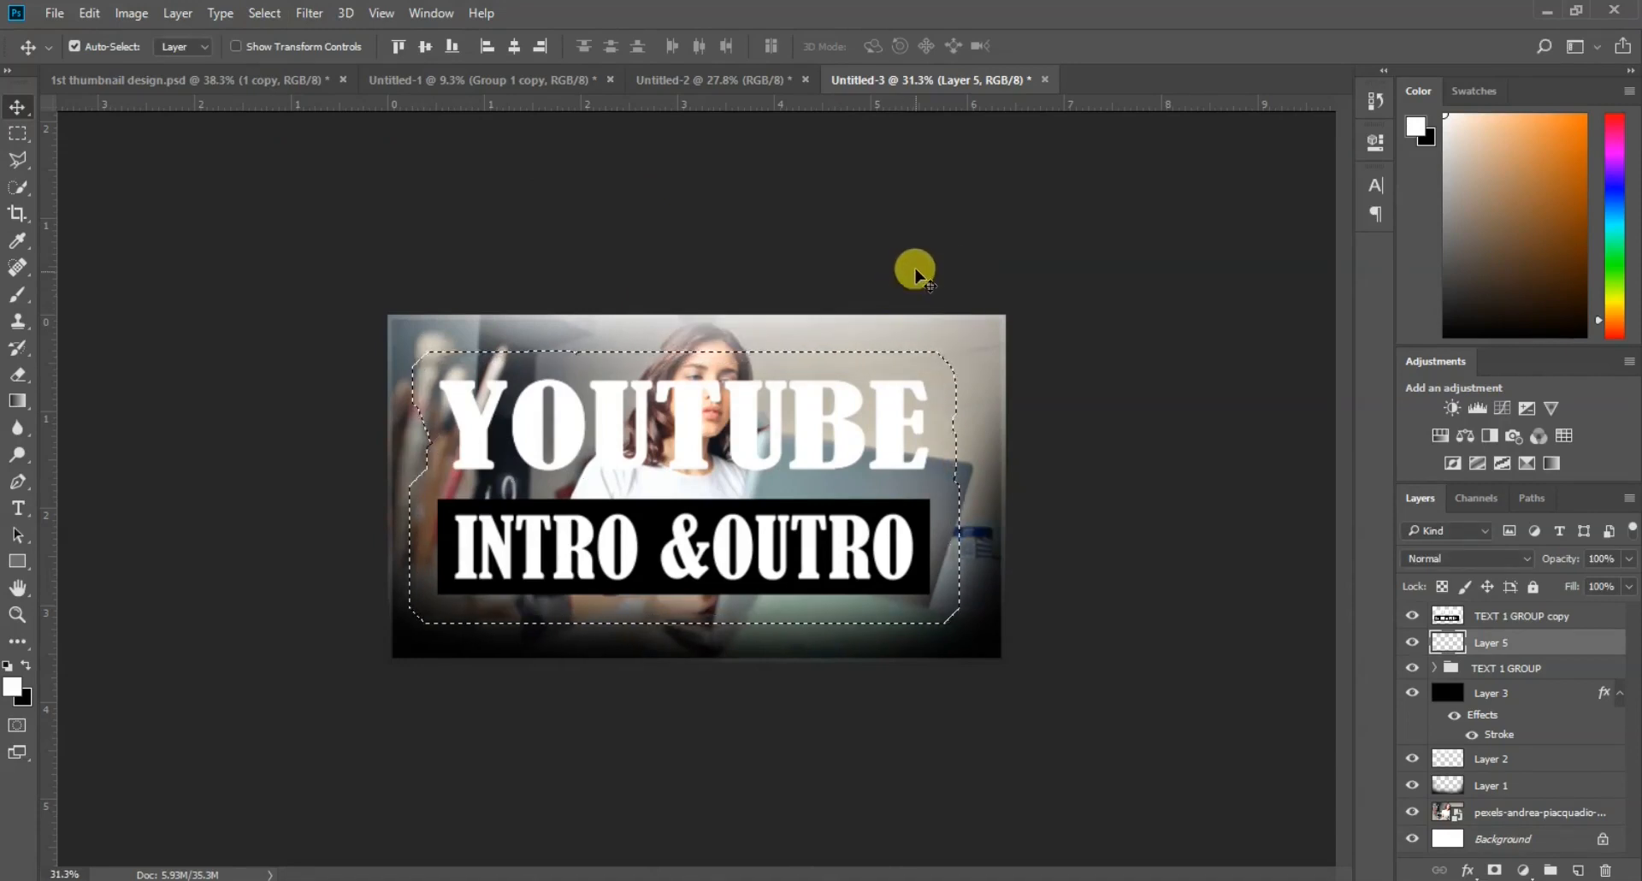
Step: Undo the 30-pixel and 40-pixel expansions of the selection
{"action": "key", "text": "ctrl+z"}
{"action": "left_click", "coordinate": [95, 14]}
{"action": "left_click", "coordinate": [131, 73]}
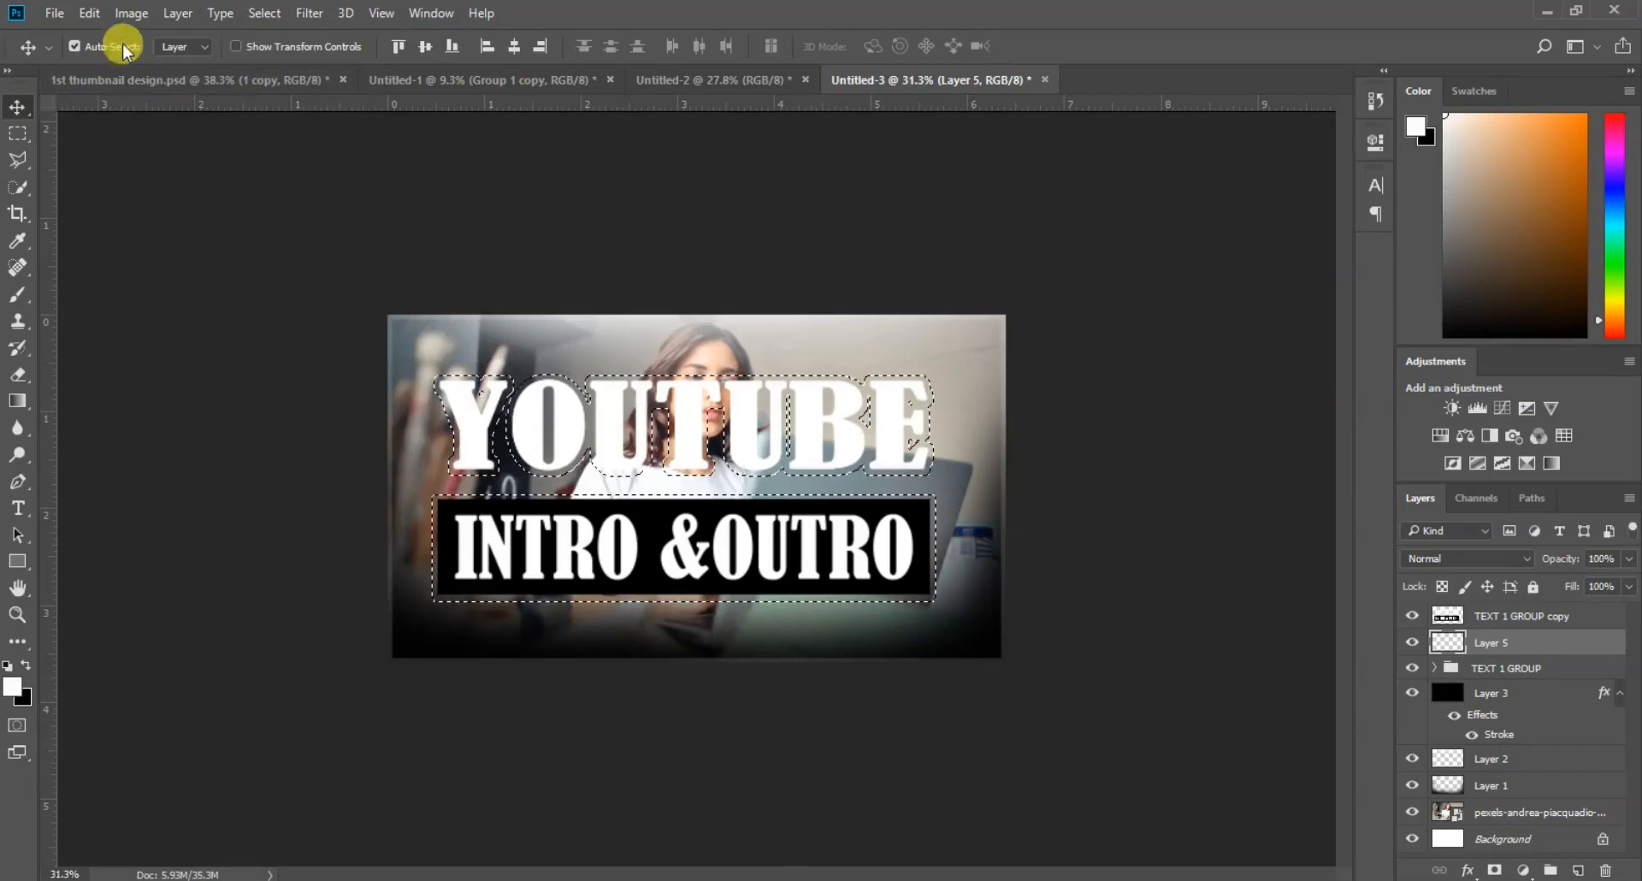
Step: Expand the text outline selection slightly further and fill it with black on Layer 5
{"action": "left_click", "coordinate": [260, 14]}
{"action": "mouse_move", "coordinate": [422, 269]}
{"action": "left_click", "coordinate": [530, 321]}
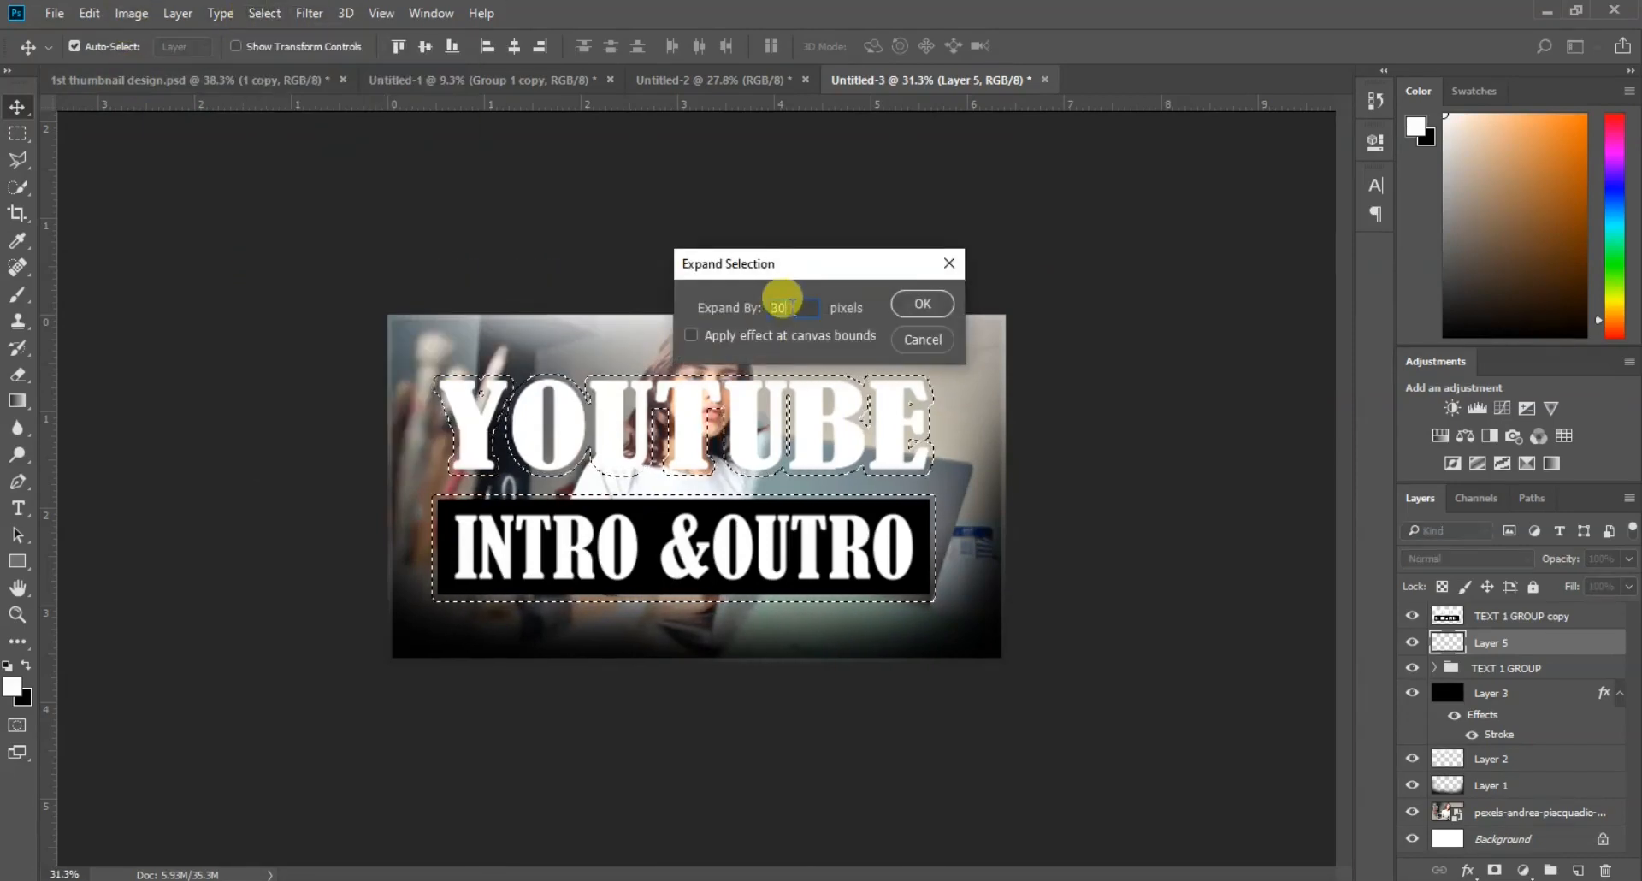
{"action": "type", "text": "1"}
{"action": "left_click", "coordinate": [900, 305]}
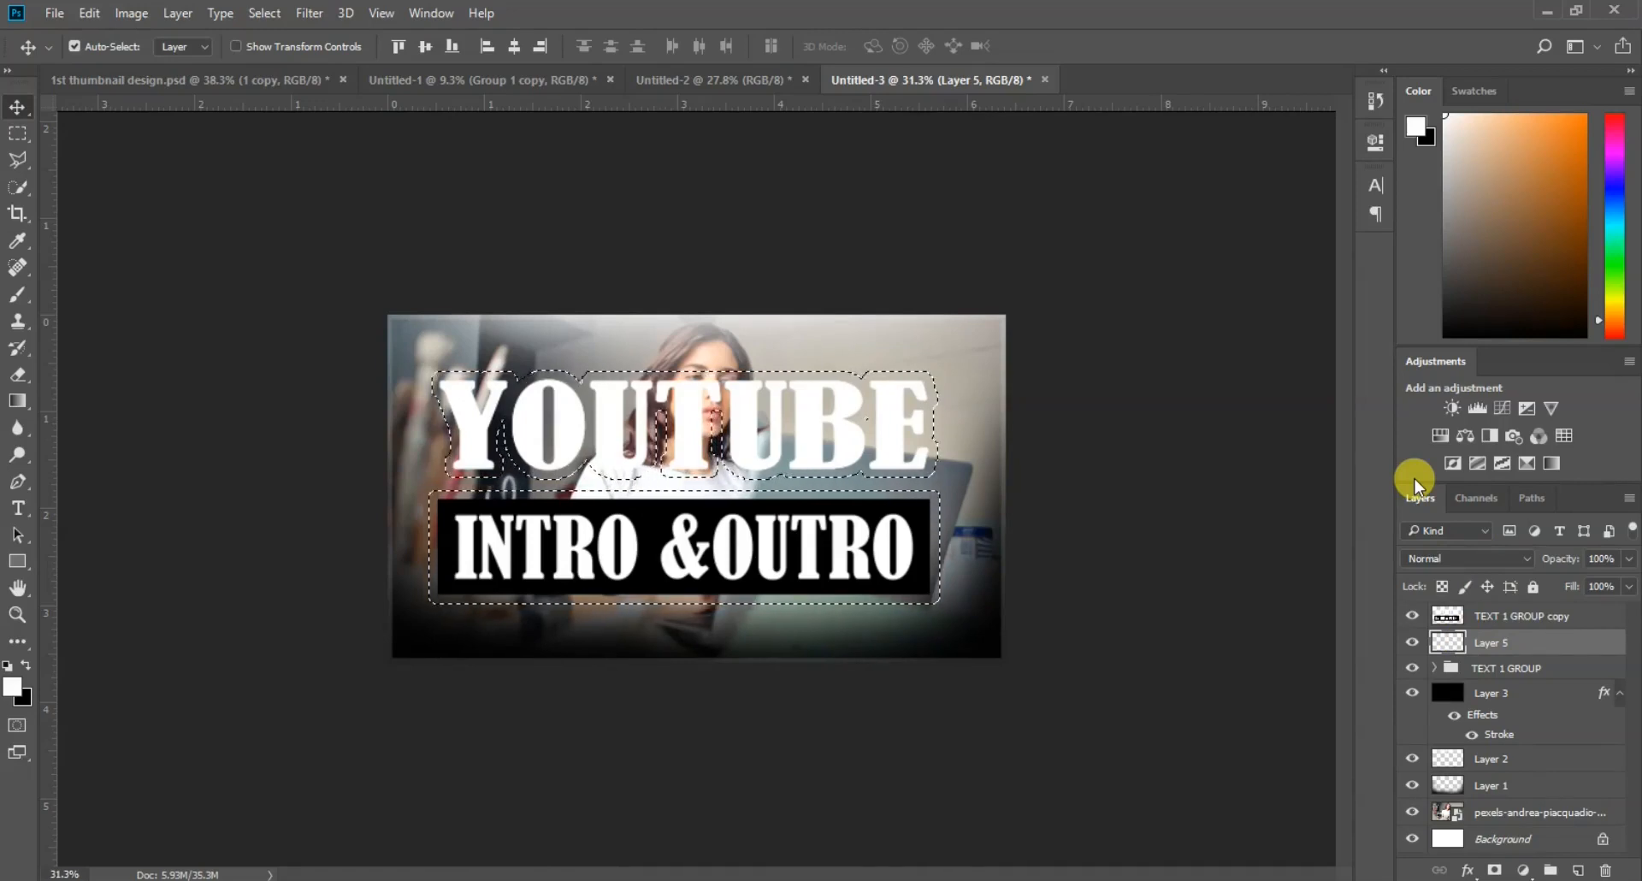
{"action": "key", "text": "ctrl+BackSpace"}
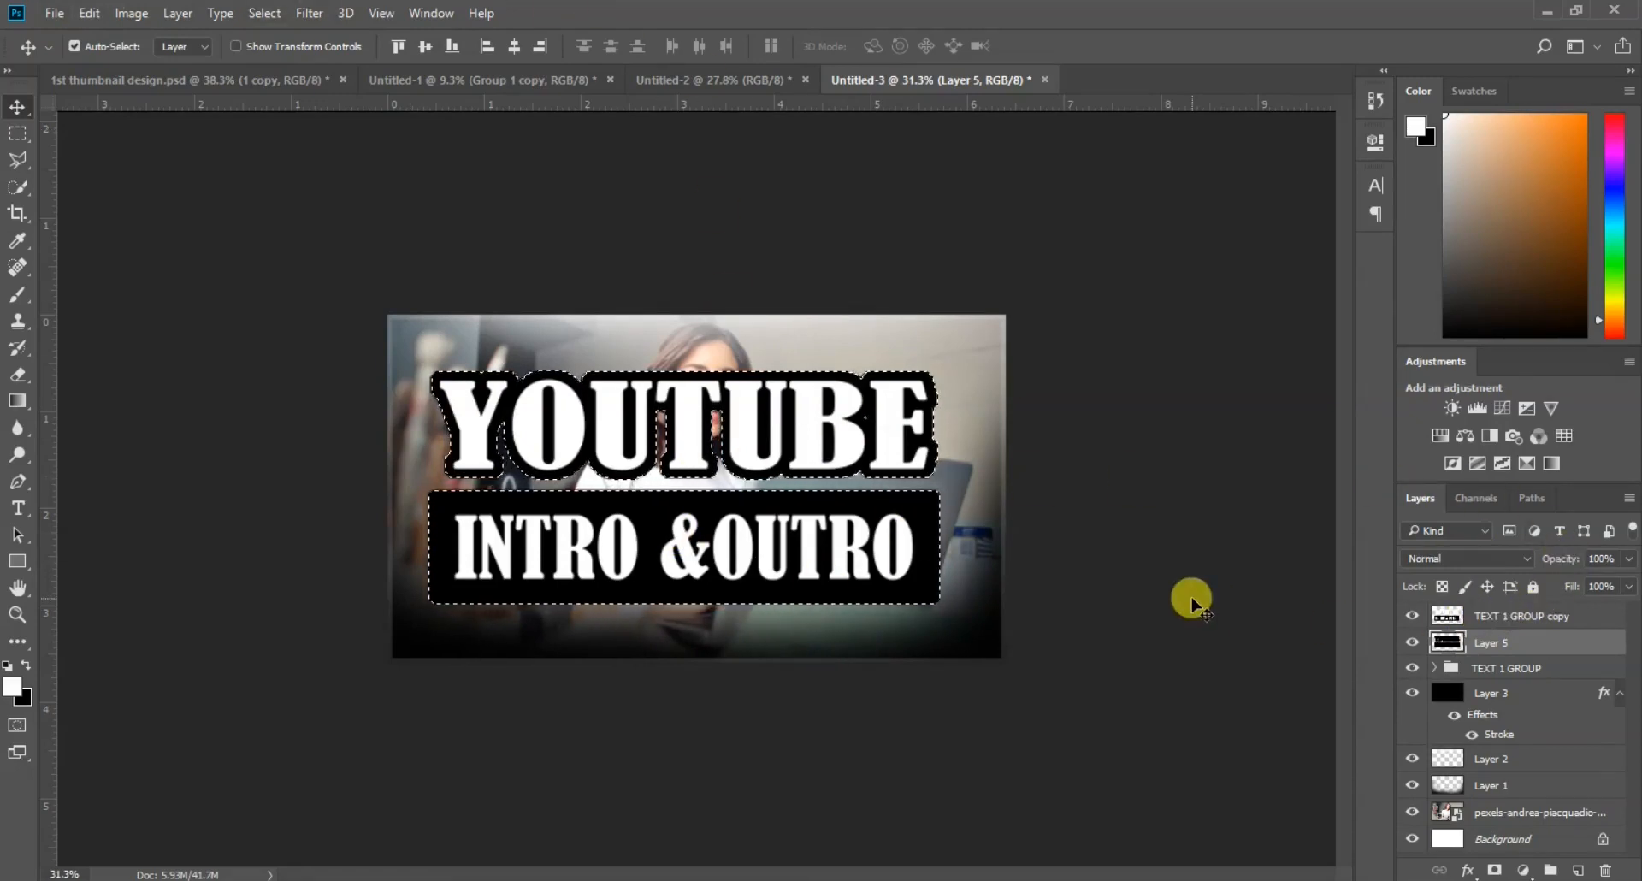
{"action": "left_click", "coordinate": [1453, 691]}
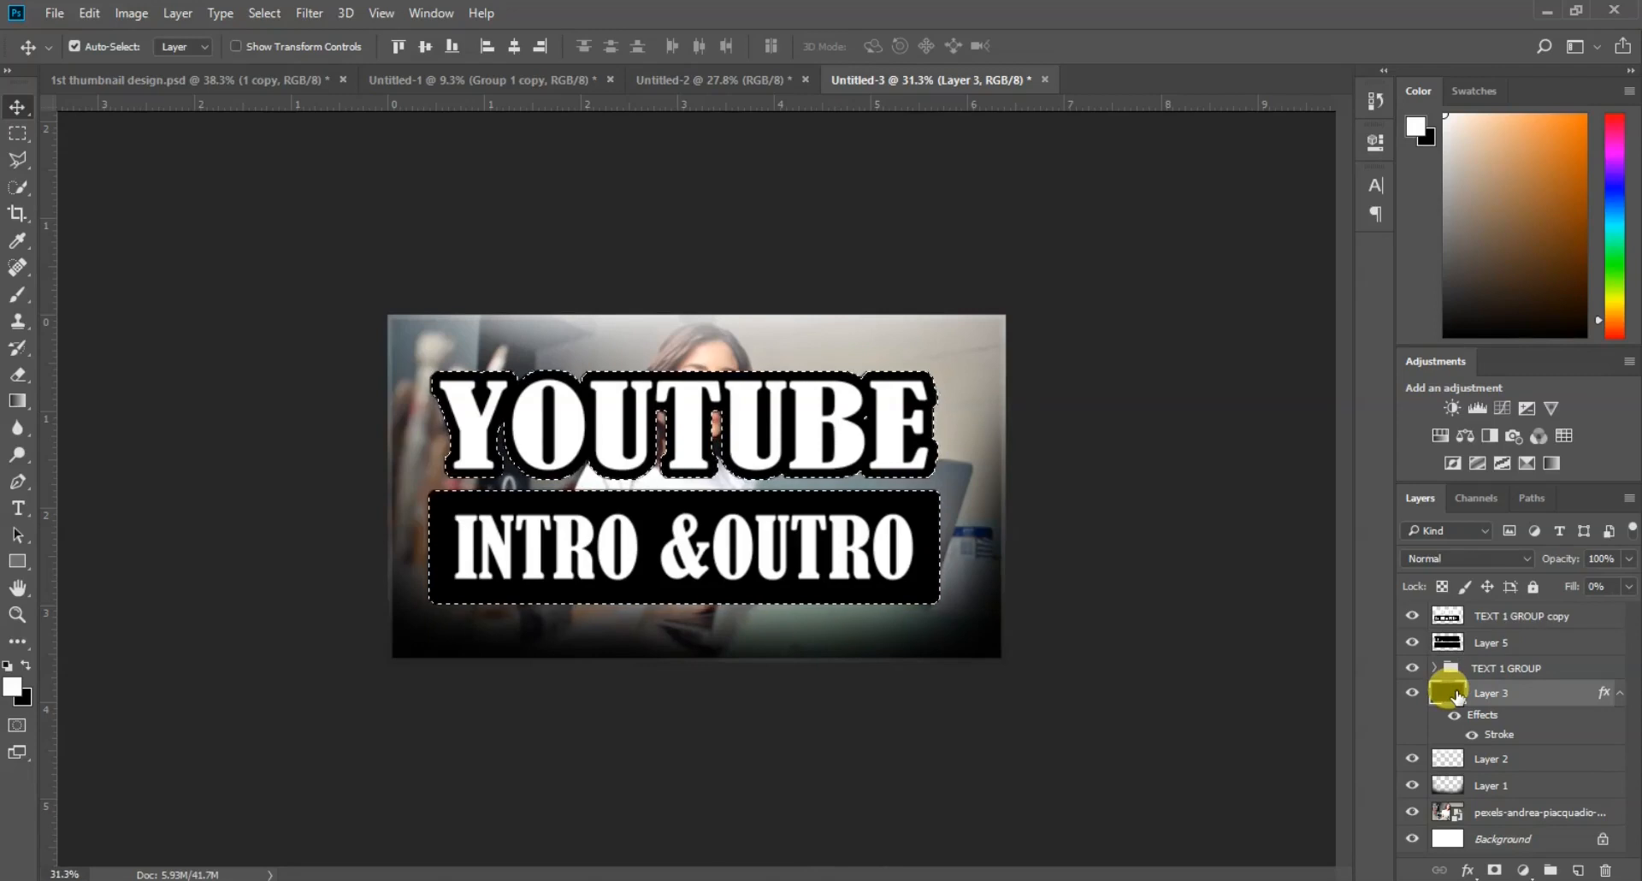
{"action": "double_click", "coordinate": [1535, 700]}
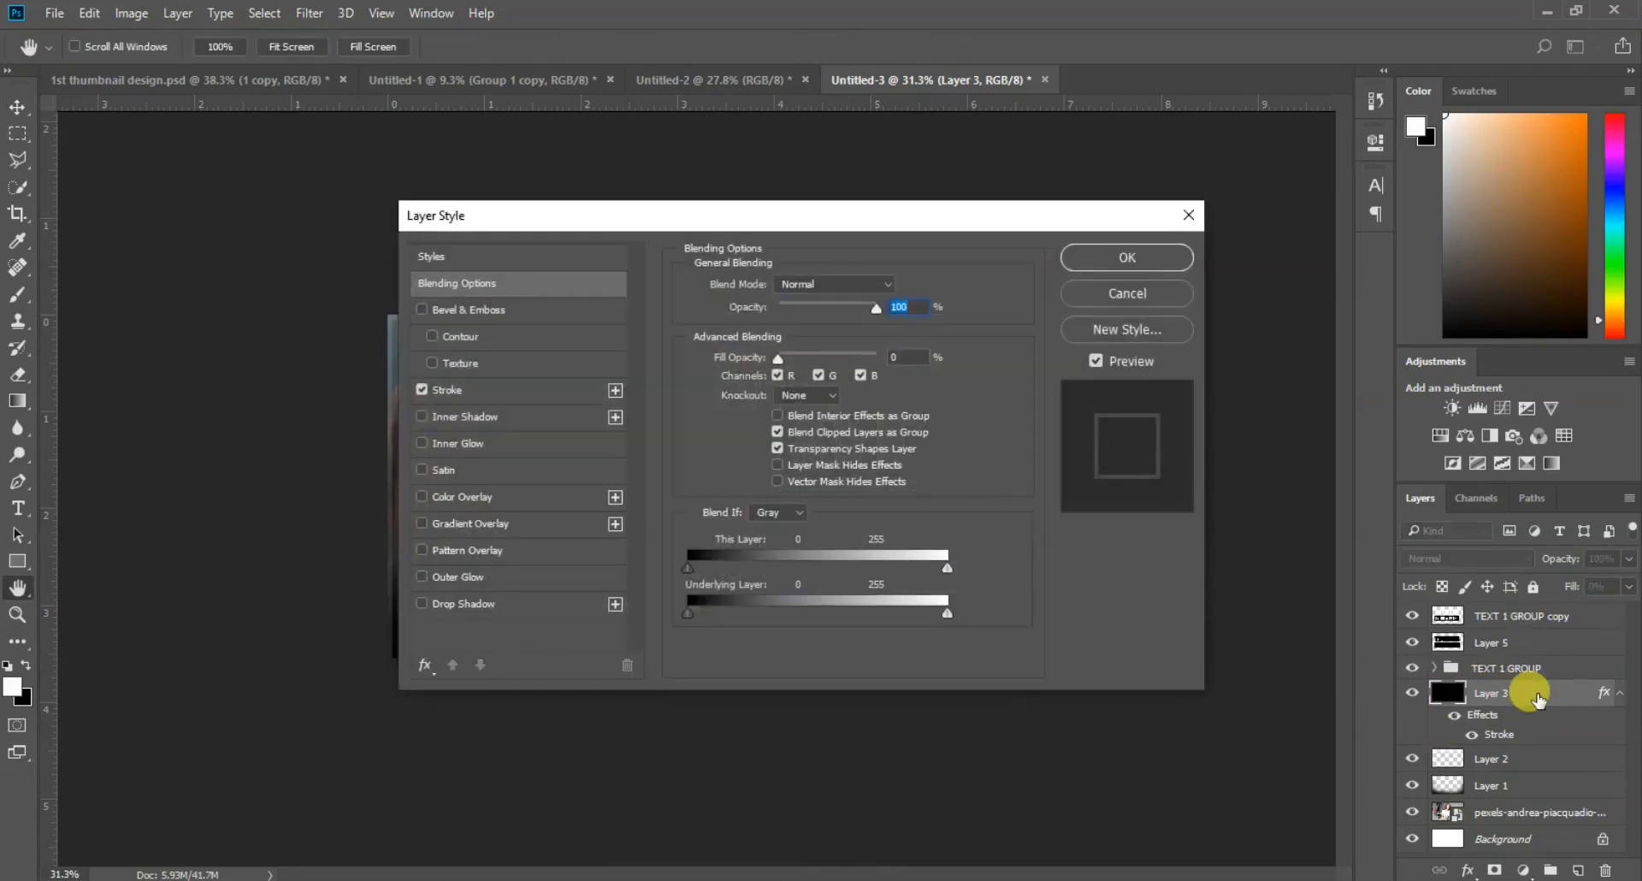
{"action": "left_click", "coordinate": [1182, 217]}
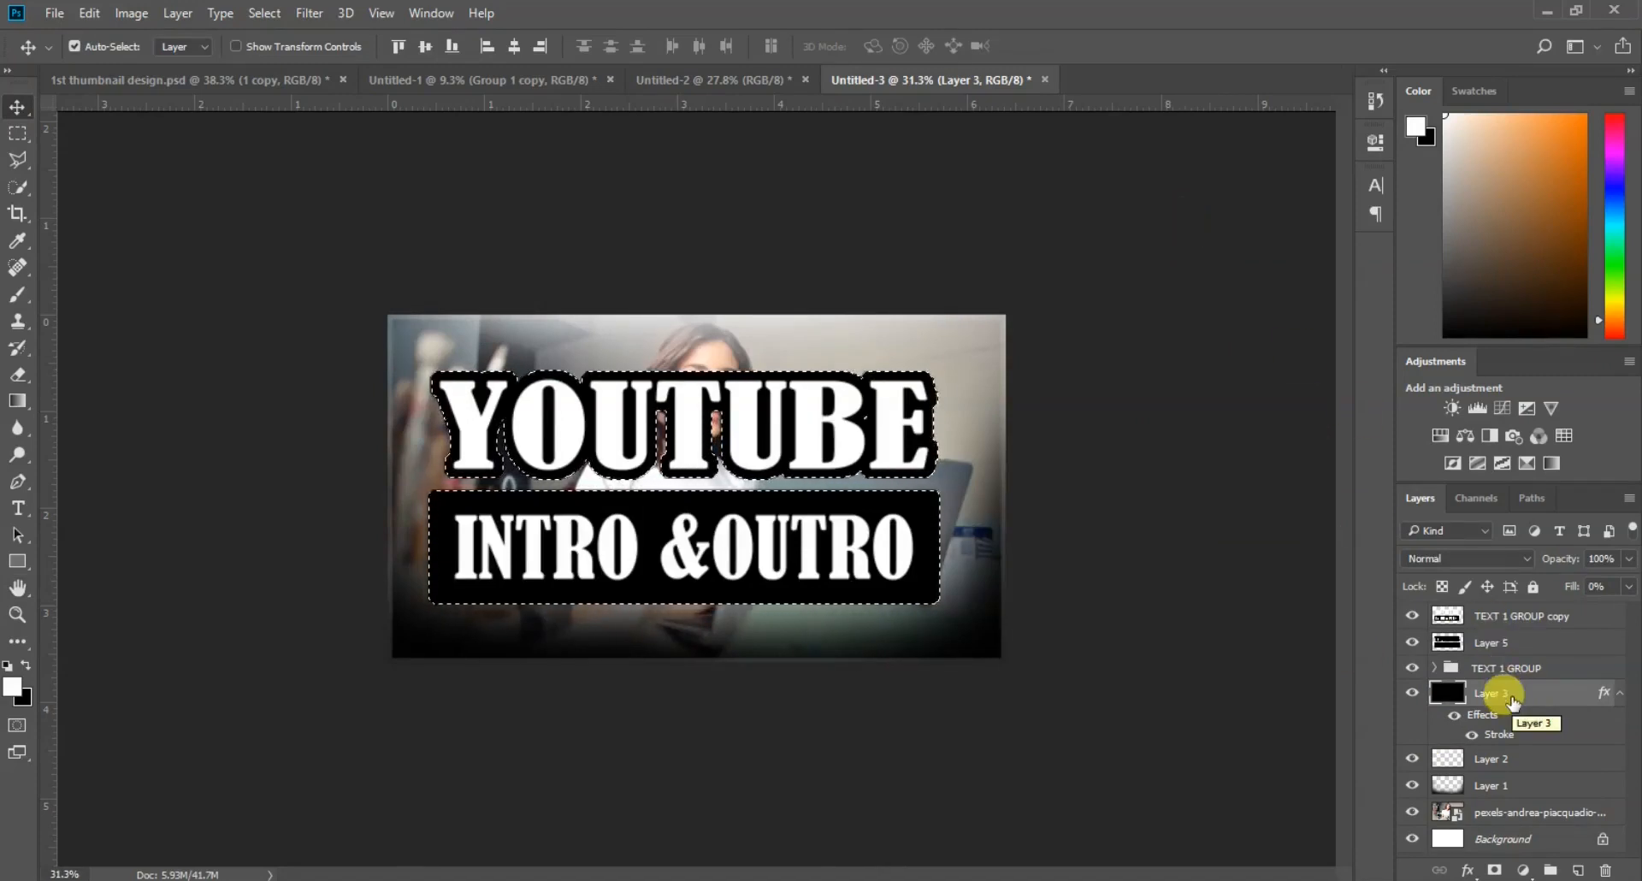
{"action": "double_click", "coordinate": [1567, 697]}
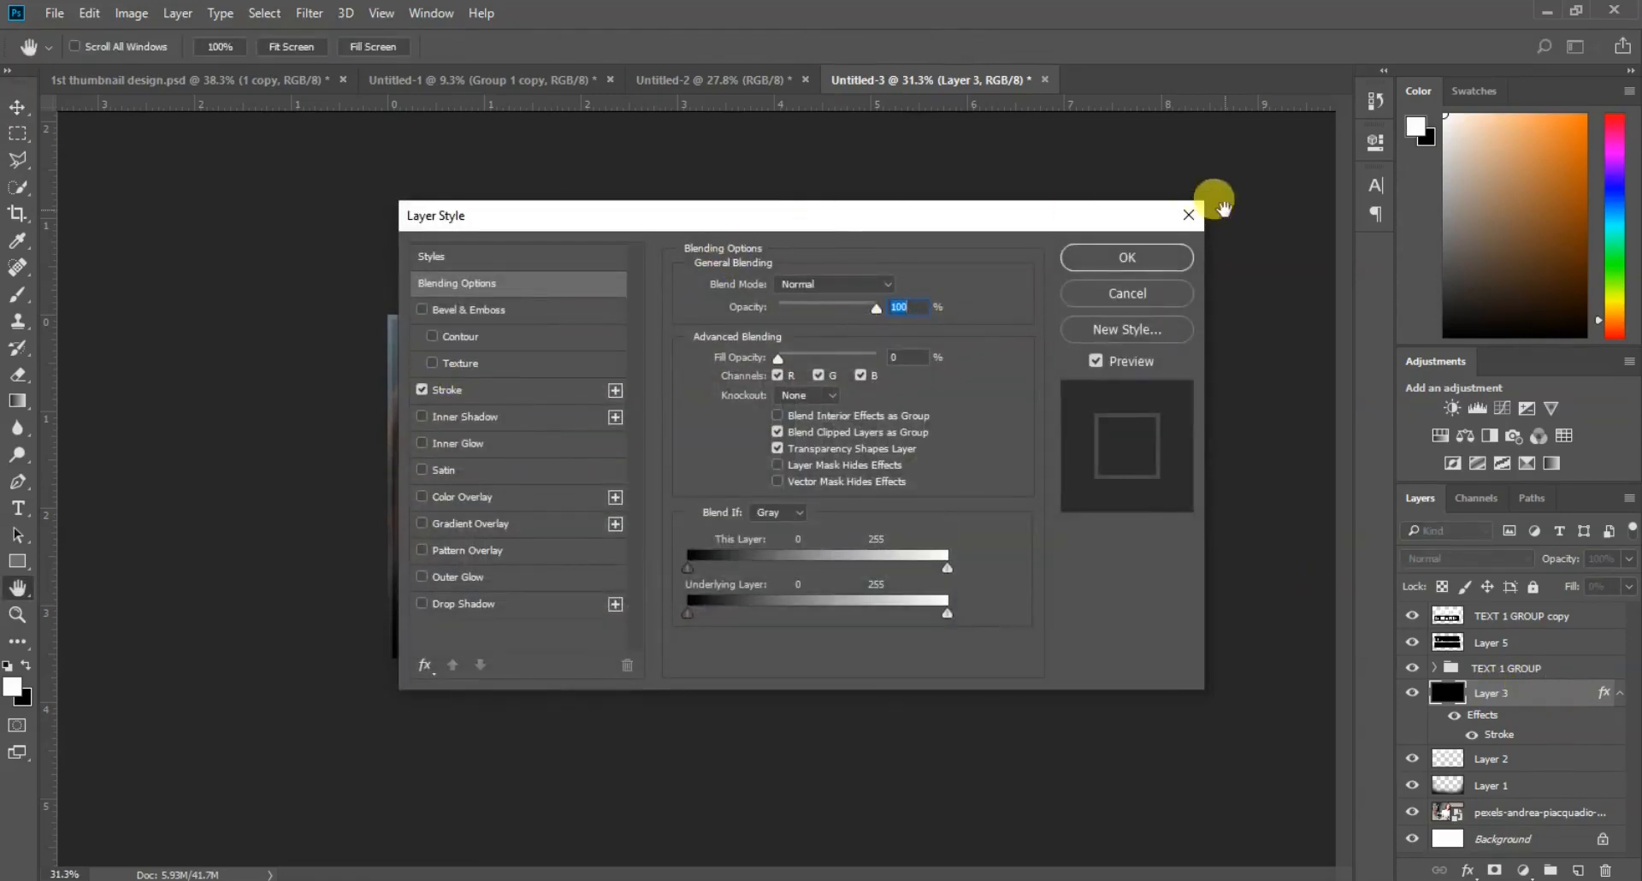
{"action": "left_click", "coordinate": [1189, 215]}
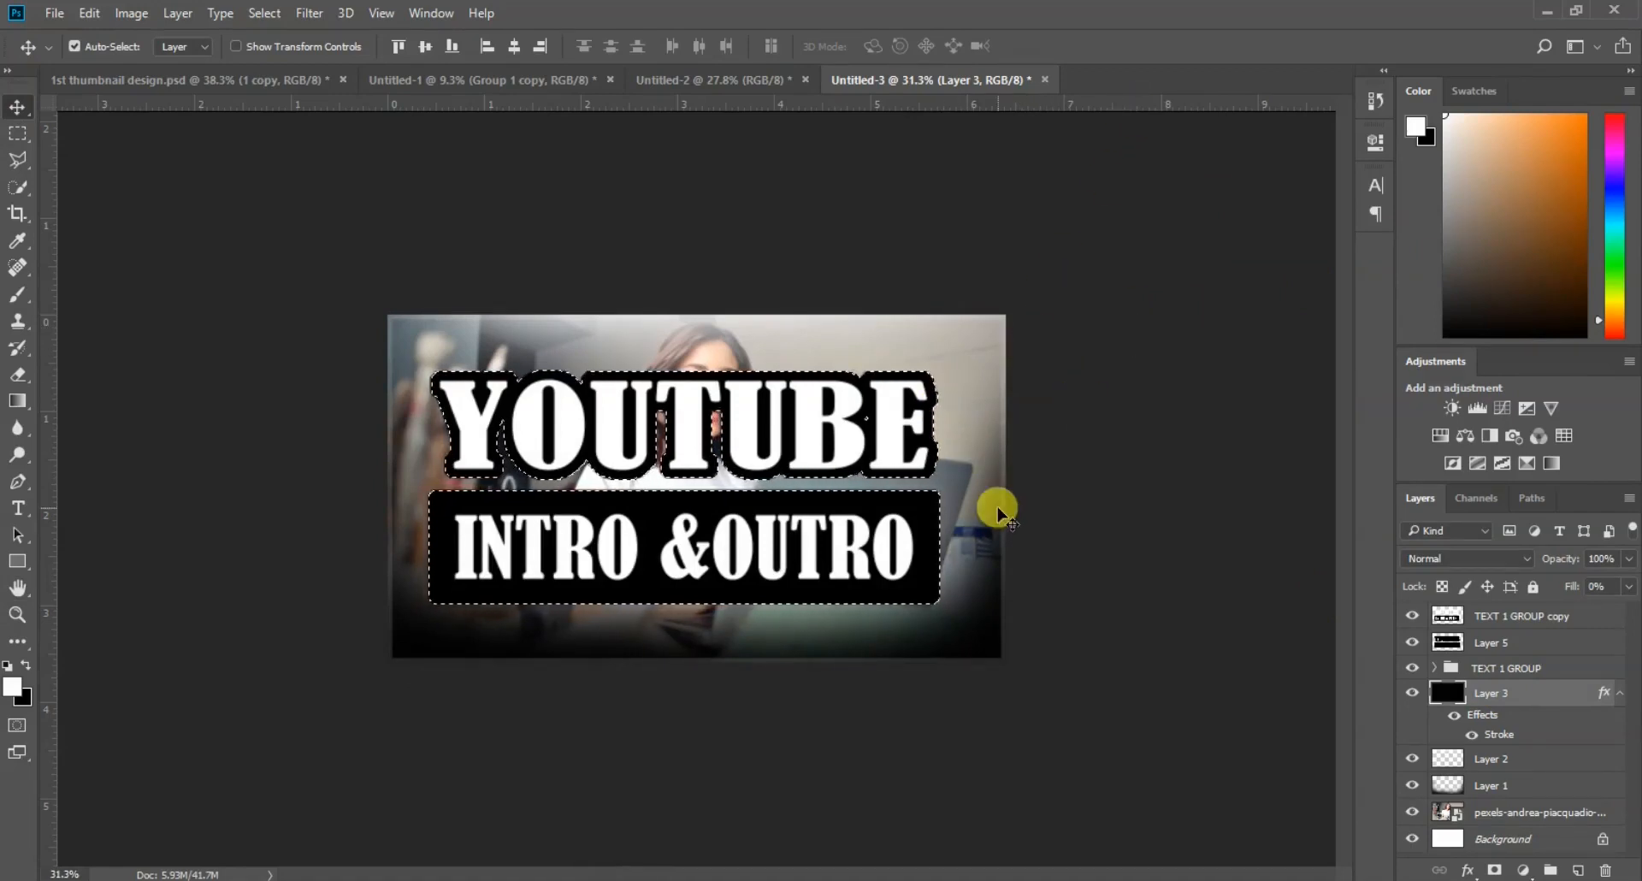
{"action": "scroll", "coordinate": [997, 507], "scroll_direction": "down", "scroll_amount": 3}
{"action": "scroll", "coordinate": [997, 506], "scroll_direction": "up", "scroll_amount": 1}
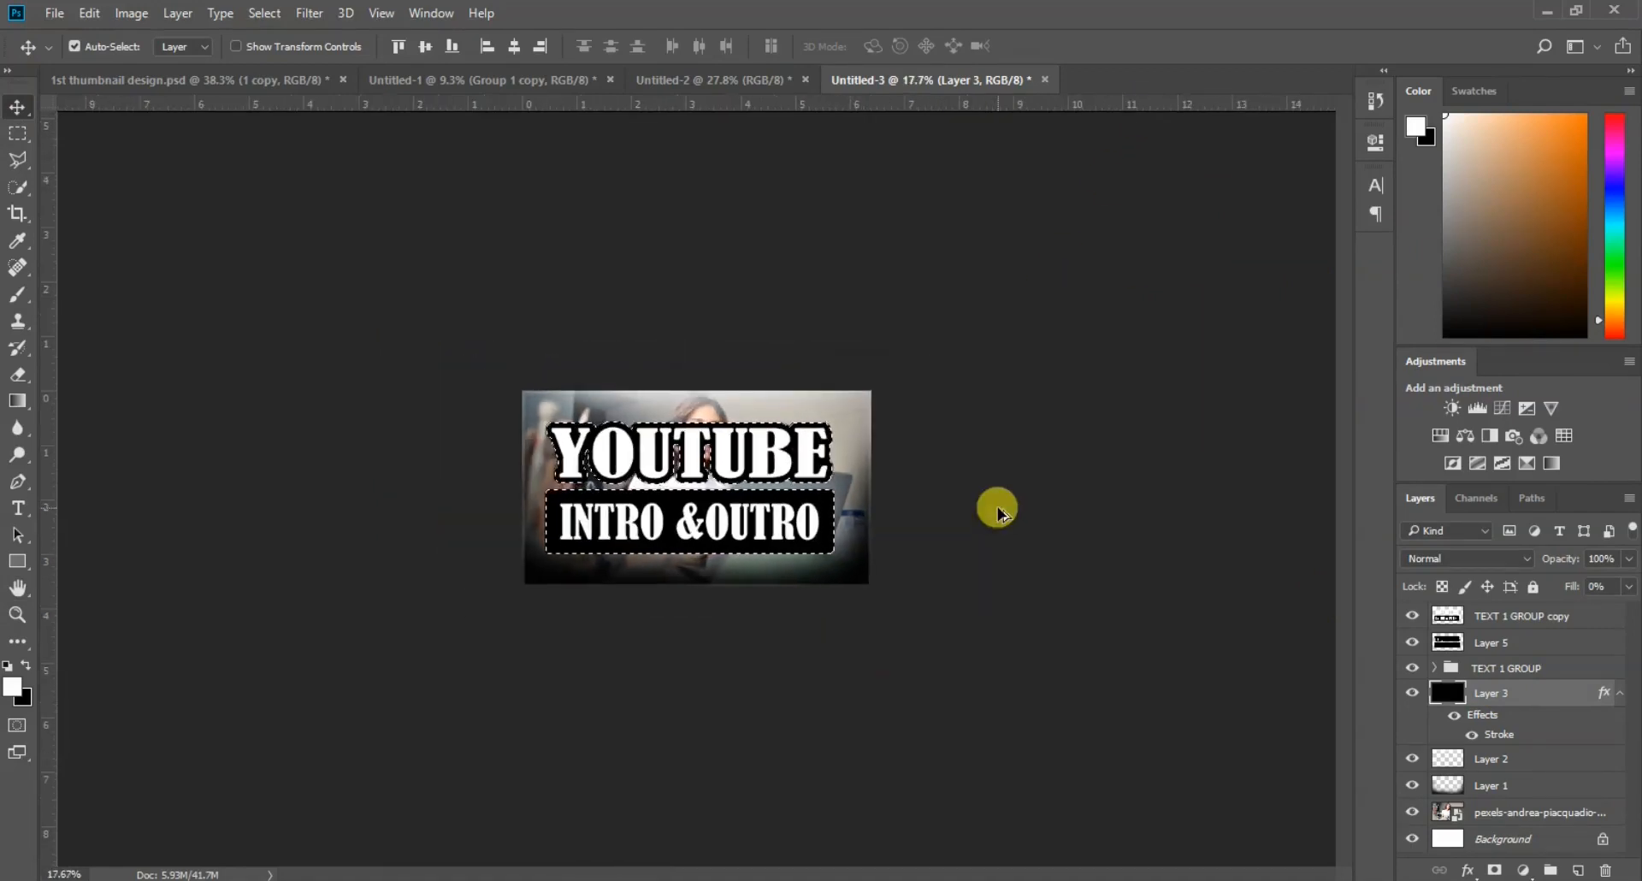
{"action": "scroll", "coordinate": [997, 506], "scroll_direction": "down", "scroll_amount": 2}
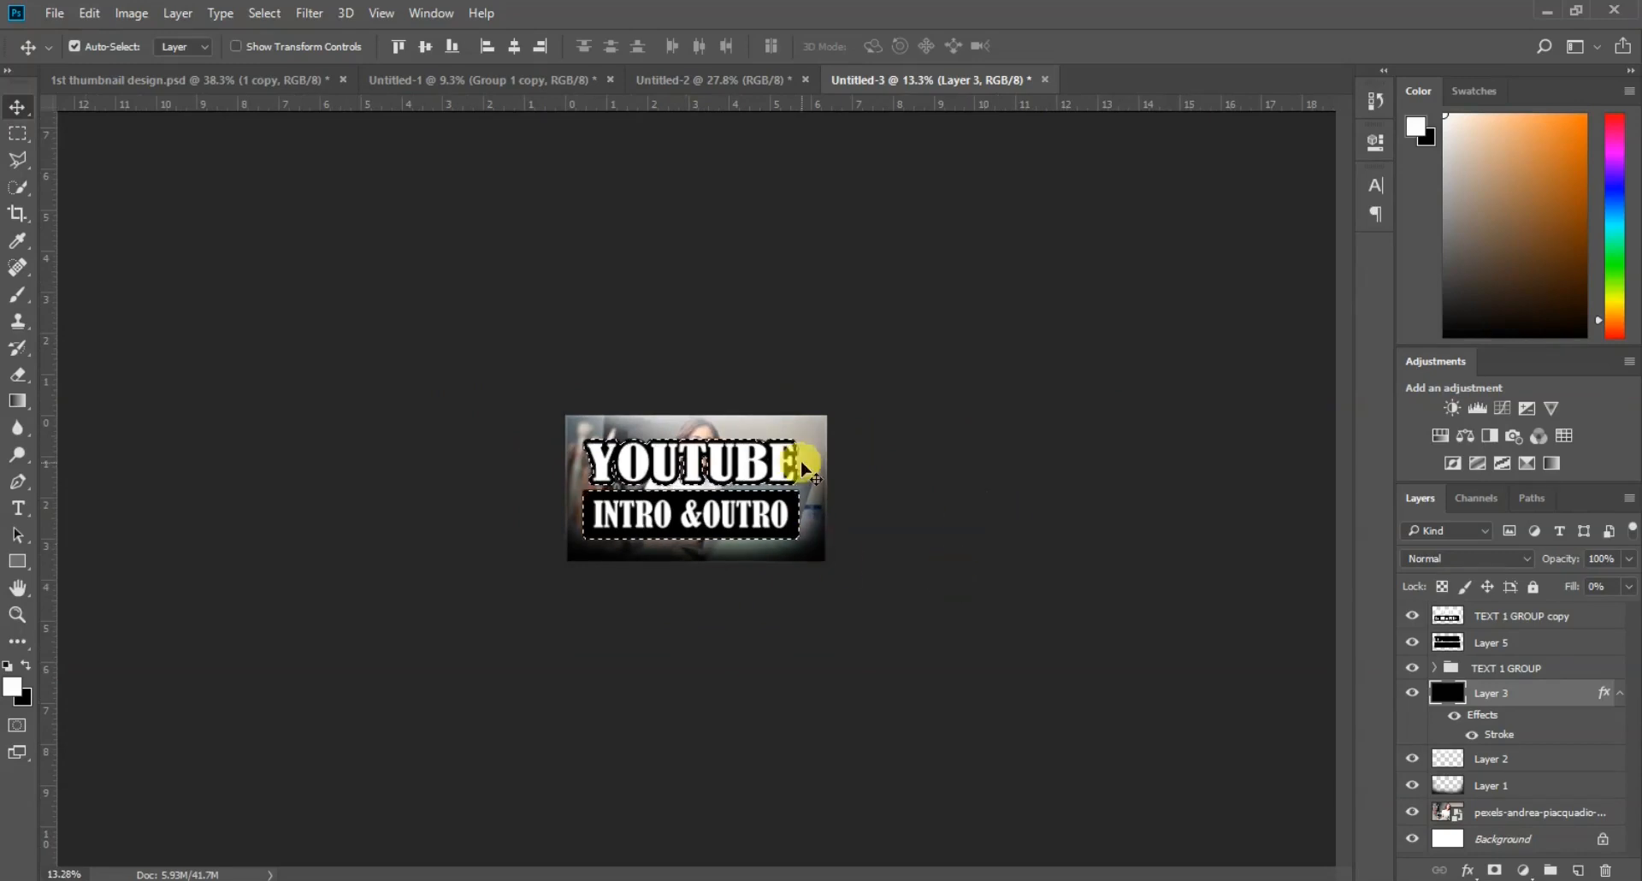
Step: Clear the text outline selection and export the thumbnail for web as a PNG-24 named "How to create youtube intro and outro" in Pictures
{"action": "left_click", "coordinate": [267, 21]}
{"action": "left_click", "coordinate": [282, 52]}
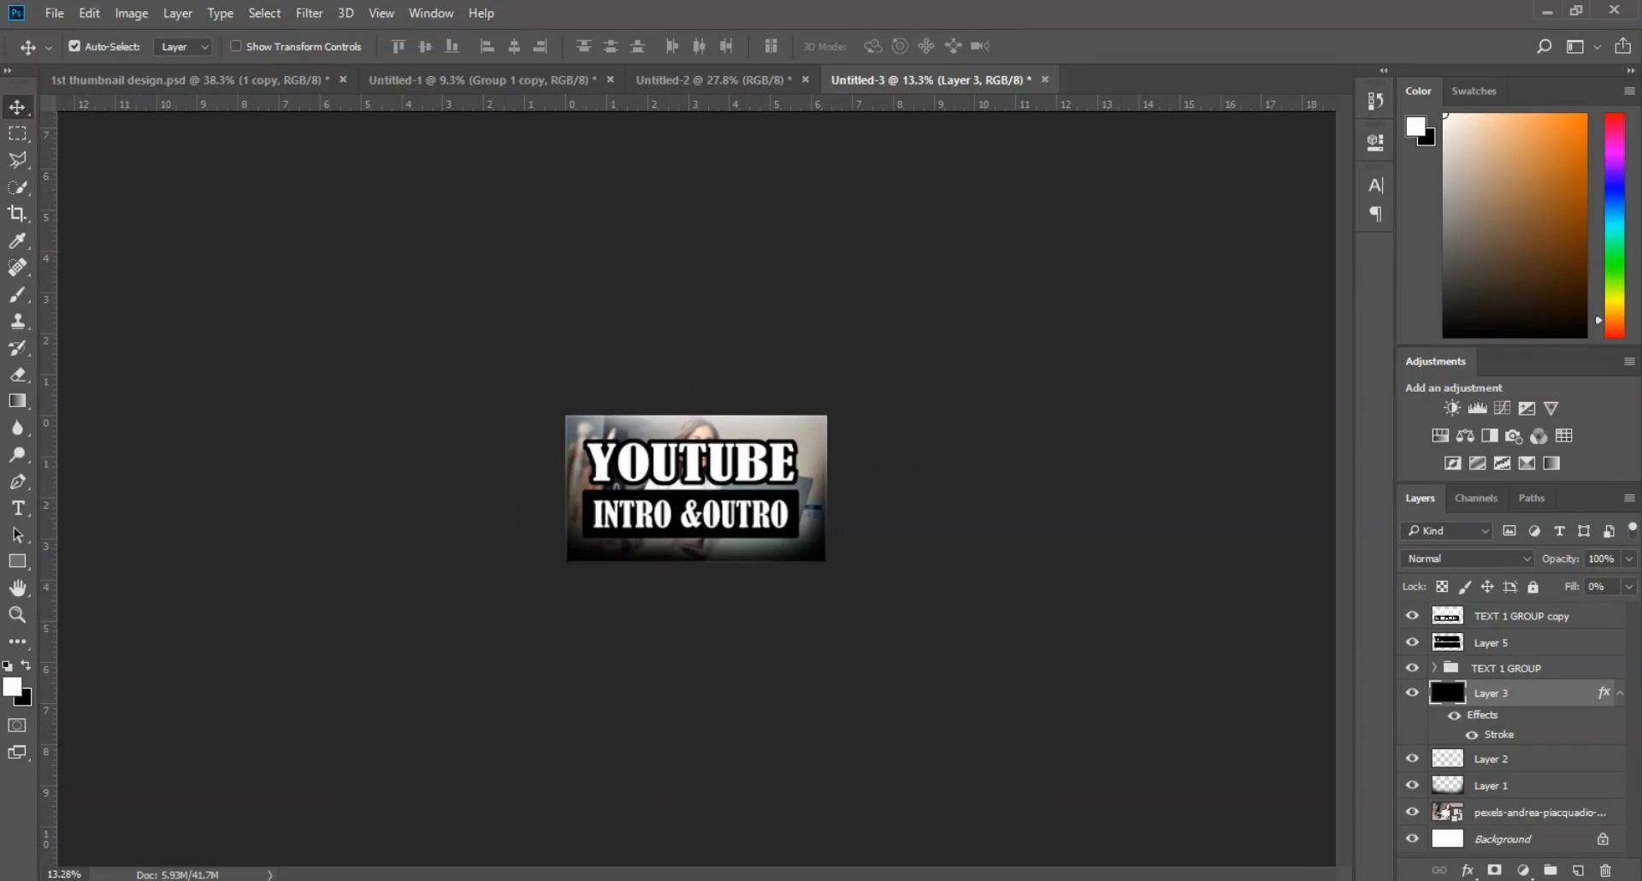
{"action": "left_click", "coordinate": [52, 13]}
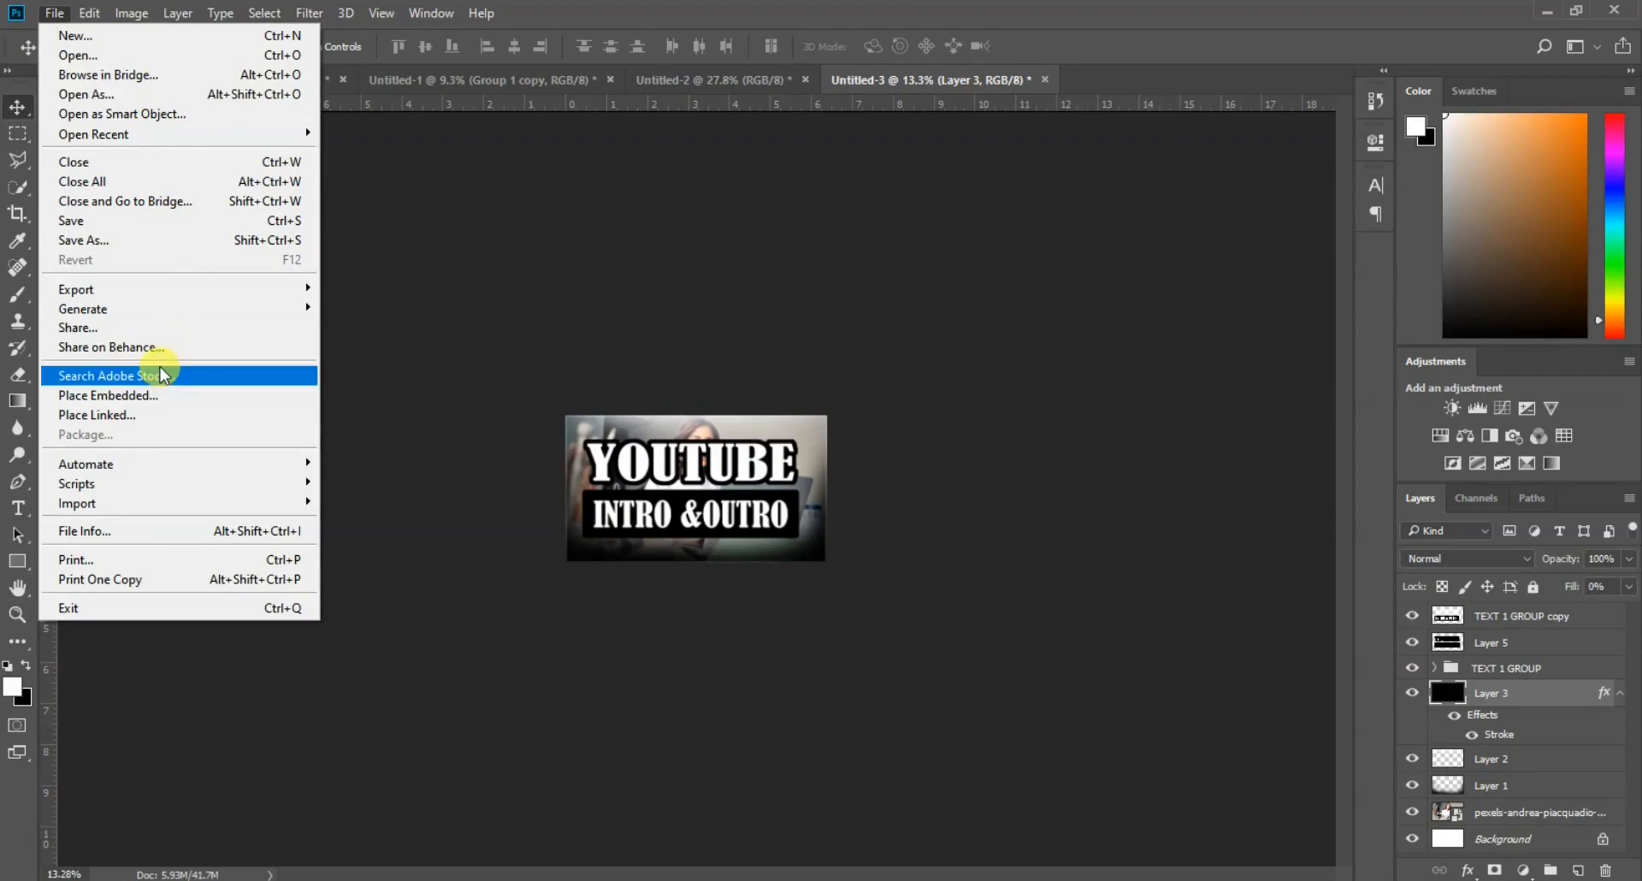
{"action": "mouse_move", "coordinate": [119, 470]}
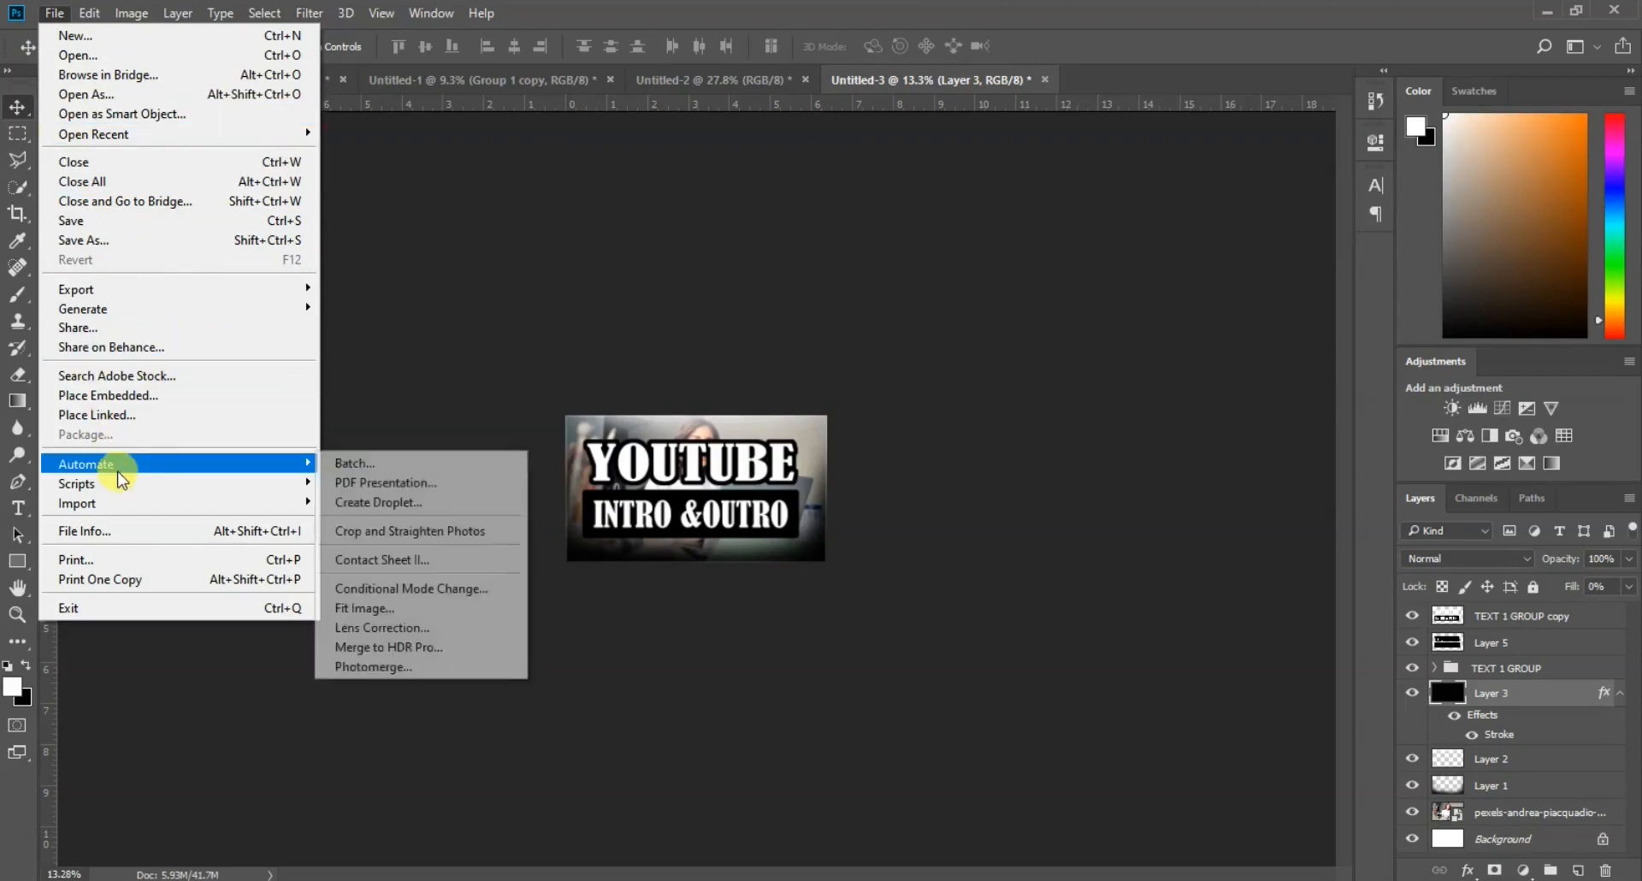
{"action": "mouse_move", "coordinate": [269, 289]}
{"action": "left_click", "coordinate": [461, 365]}
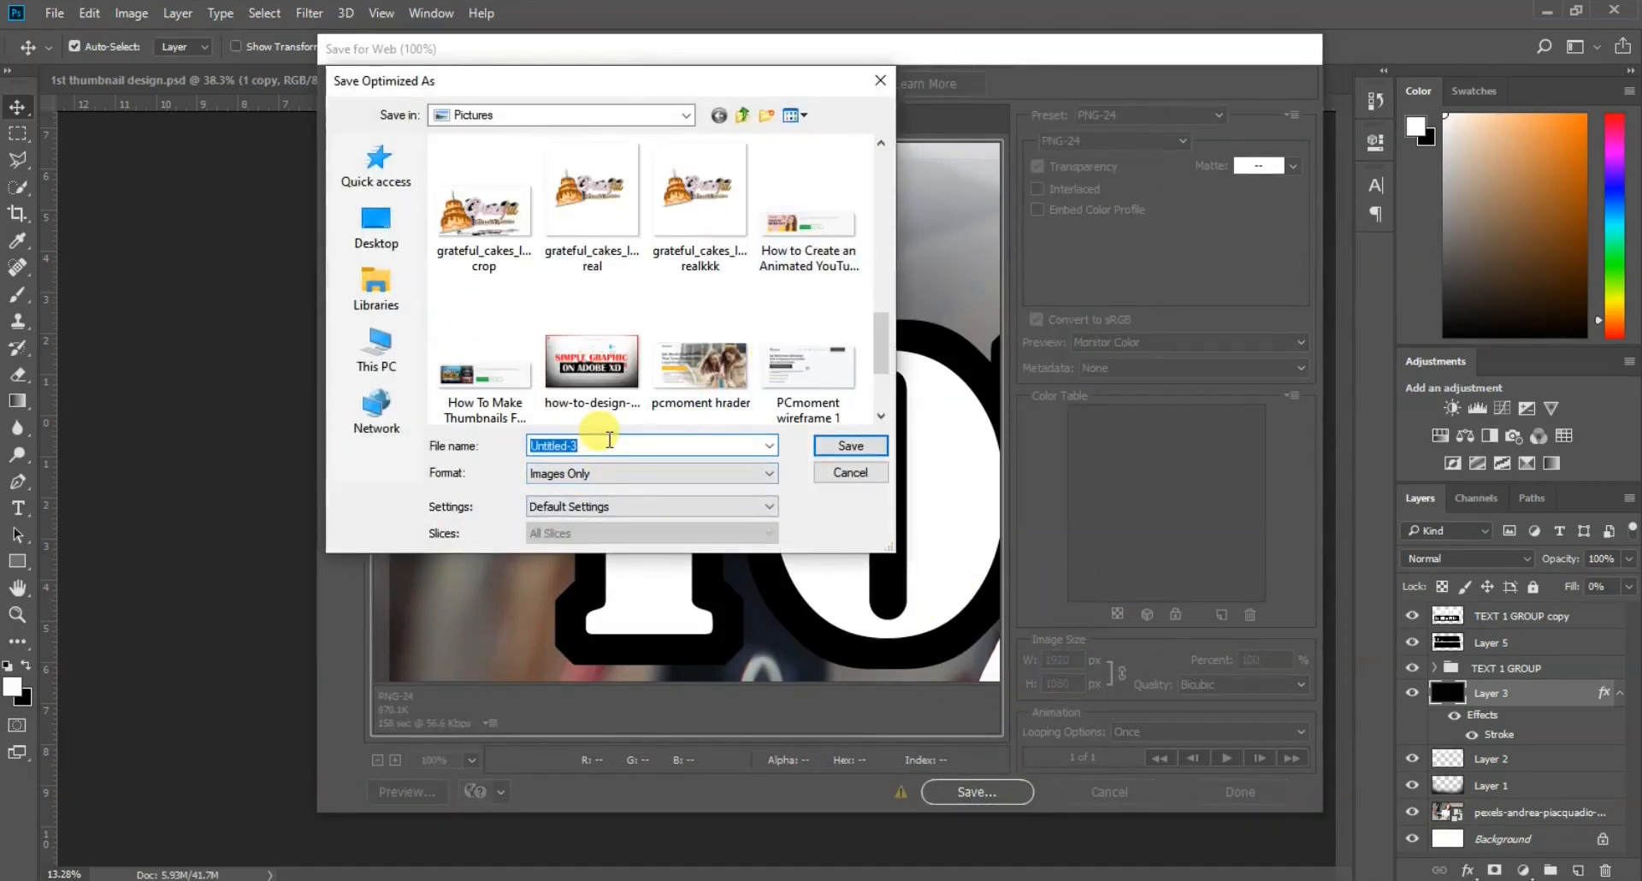
{"action": "type", "text": "How to create "}
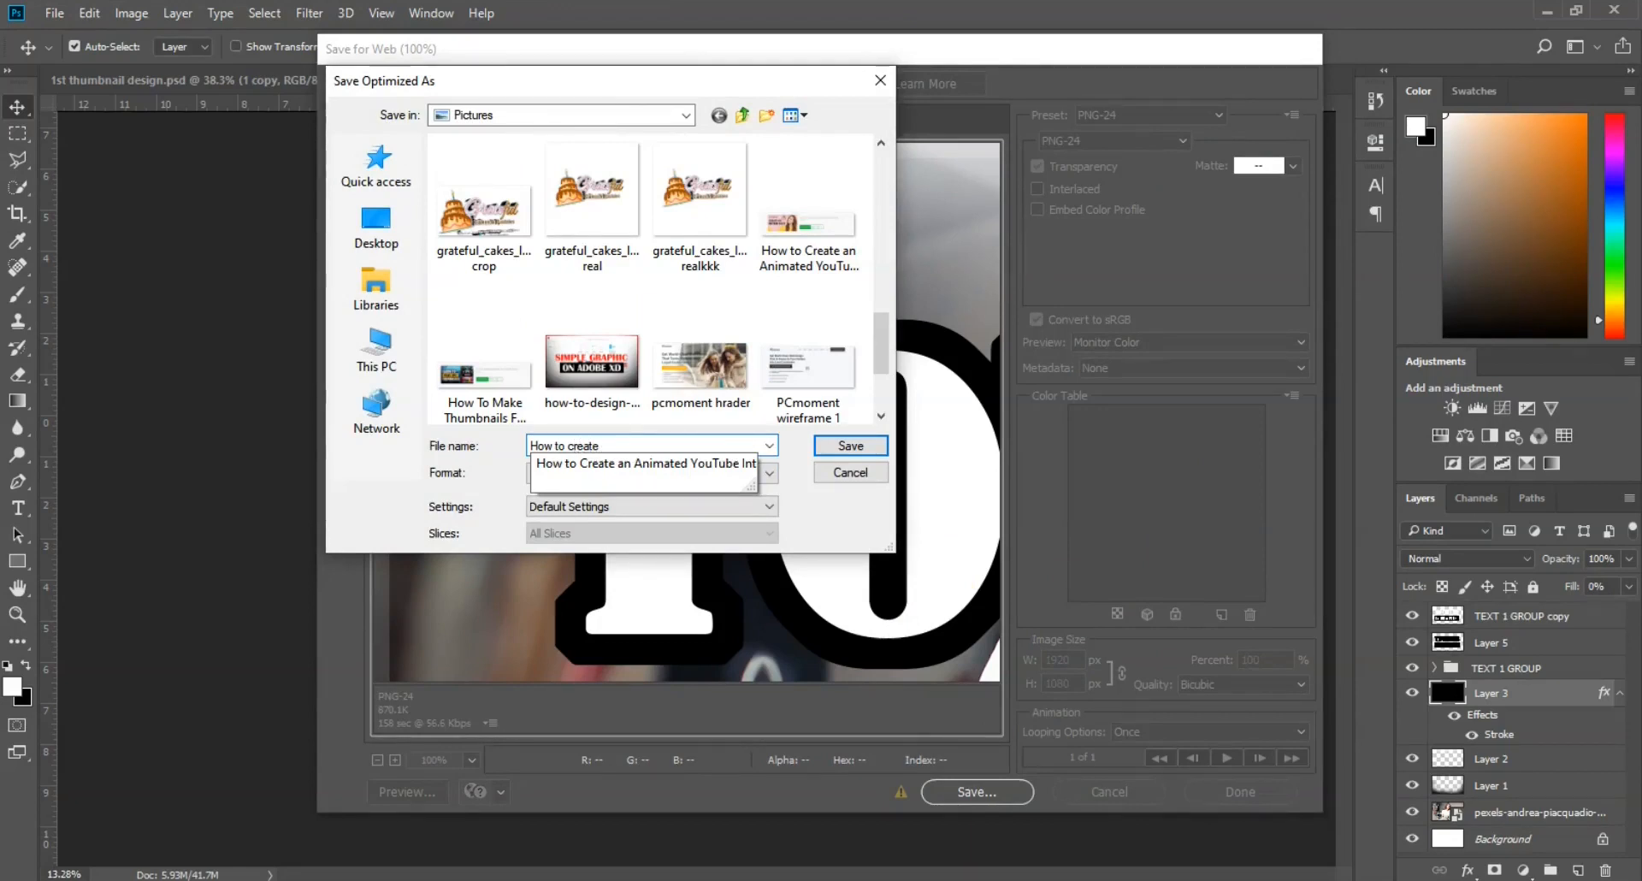
{"action": "type", "text": "youtube intro and outr"}
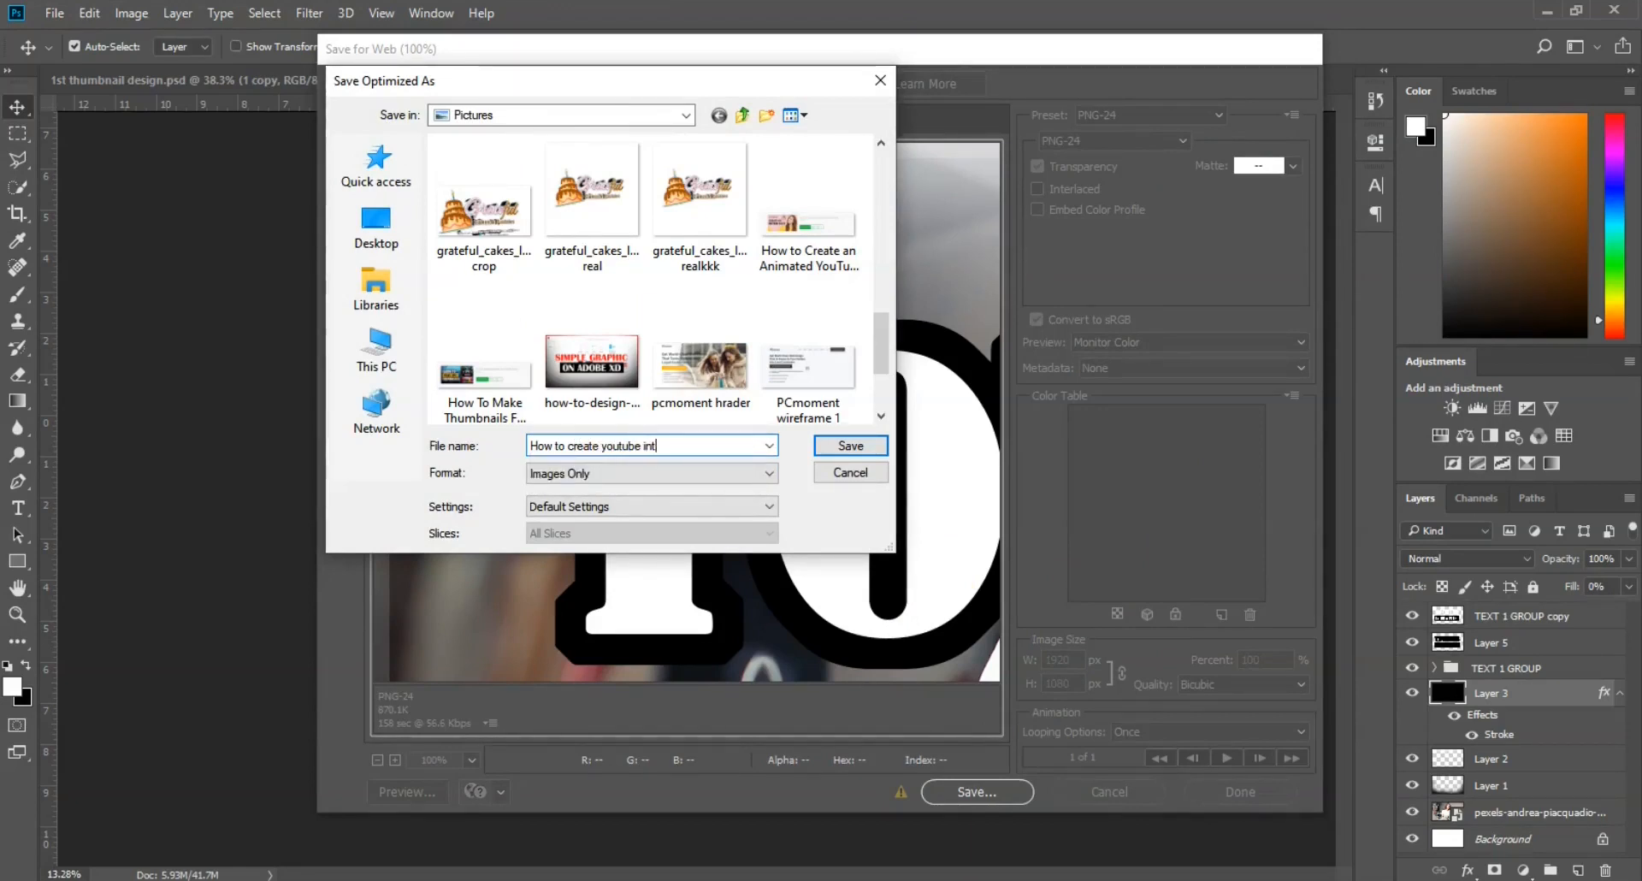
{"action": "type", "text": "o"}
{"action": "left_click", "coordinate": [850, 445]}
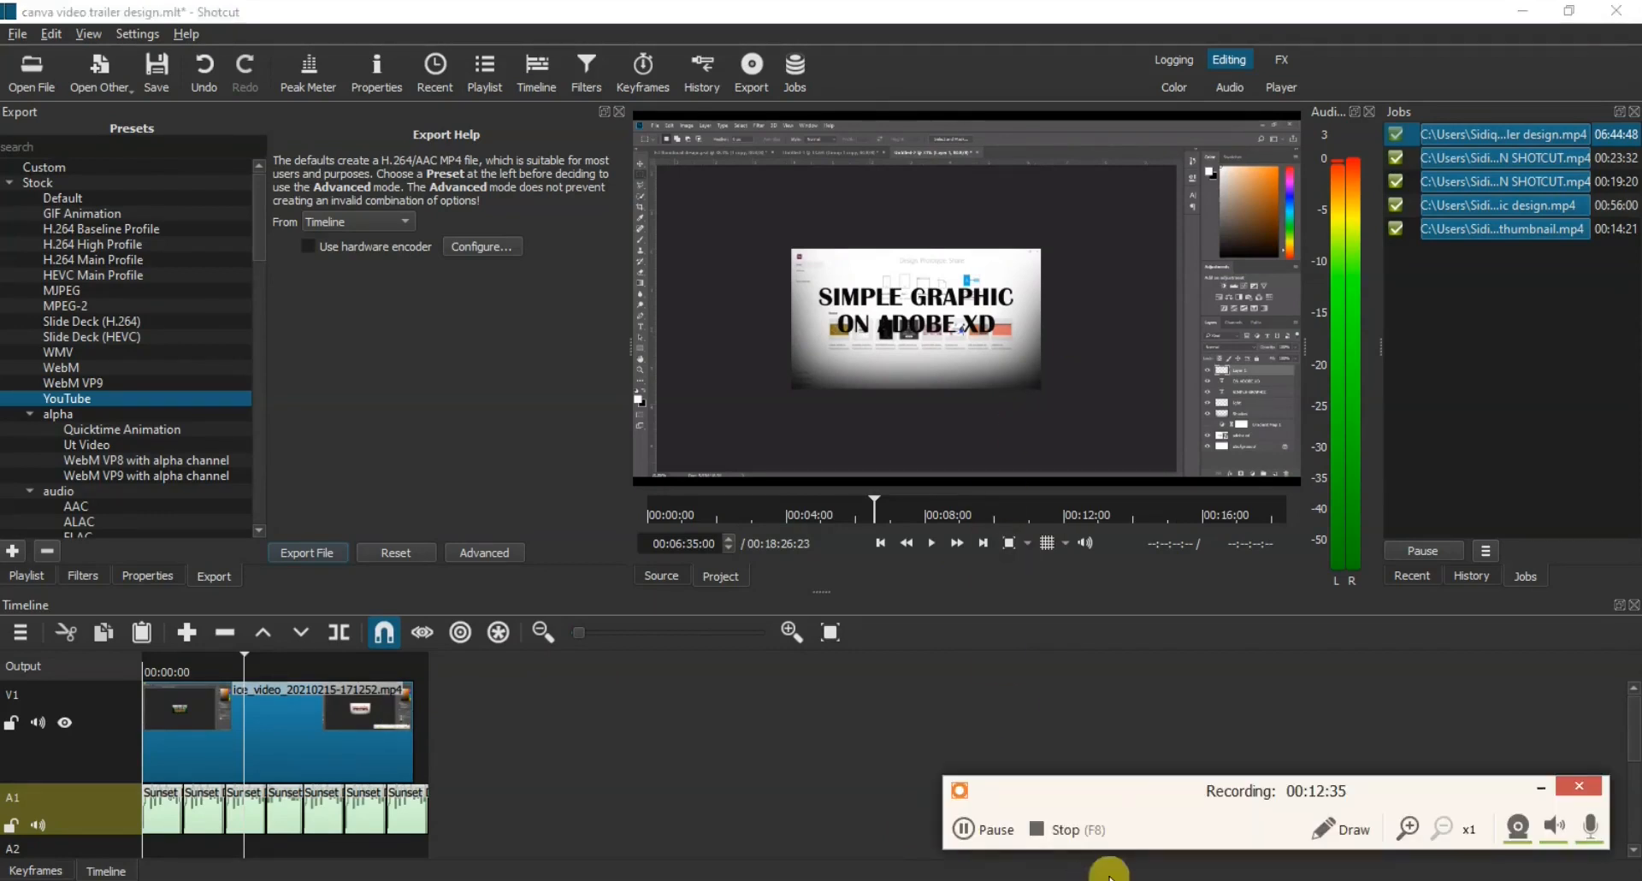
{"action": "left_click", "coordinate": [1069, 830]}
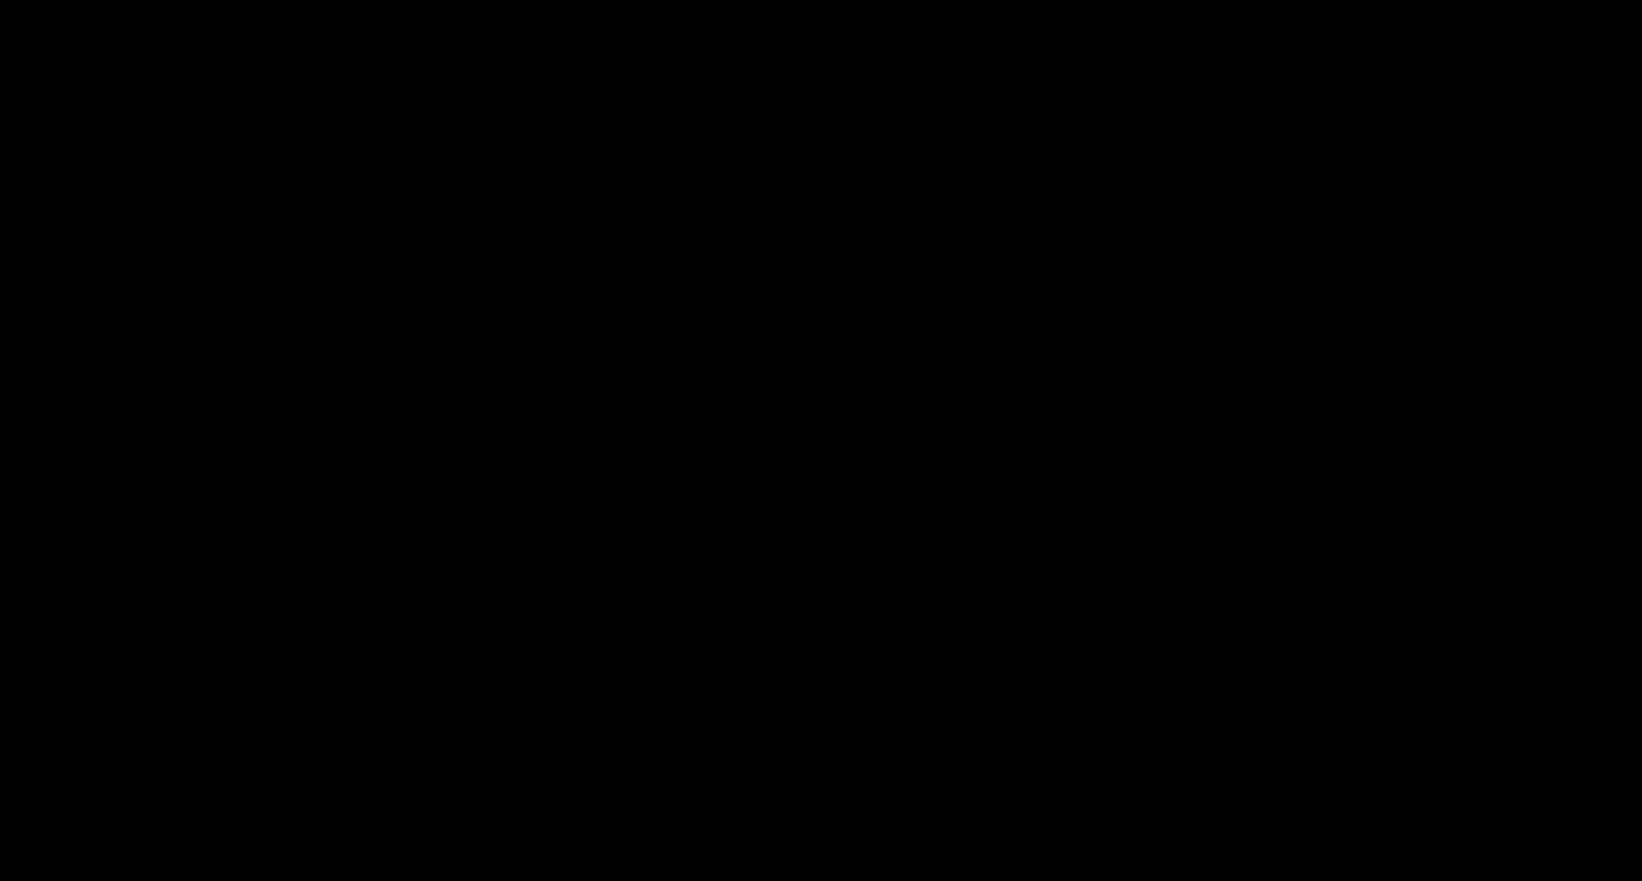